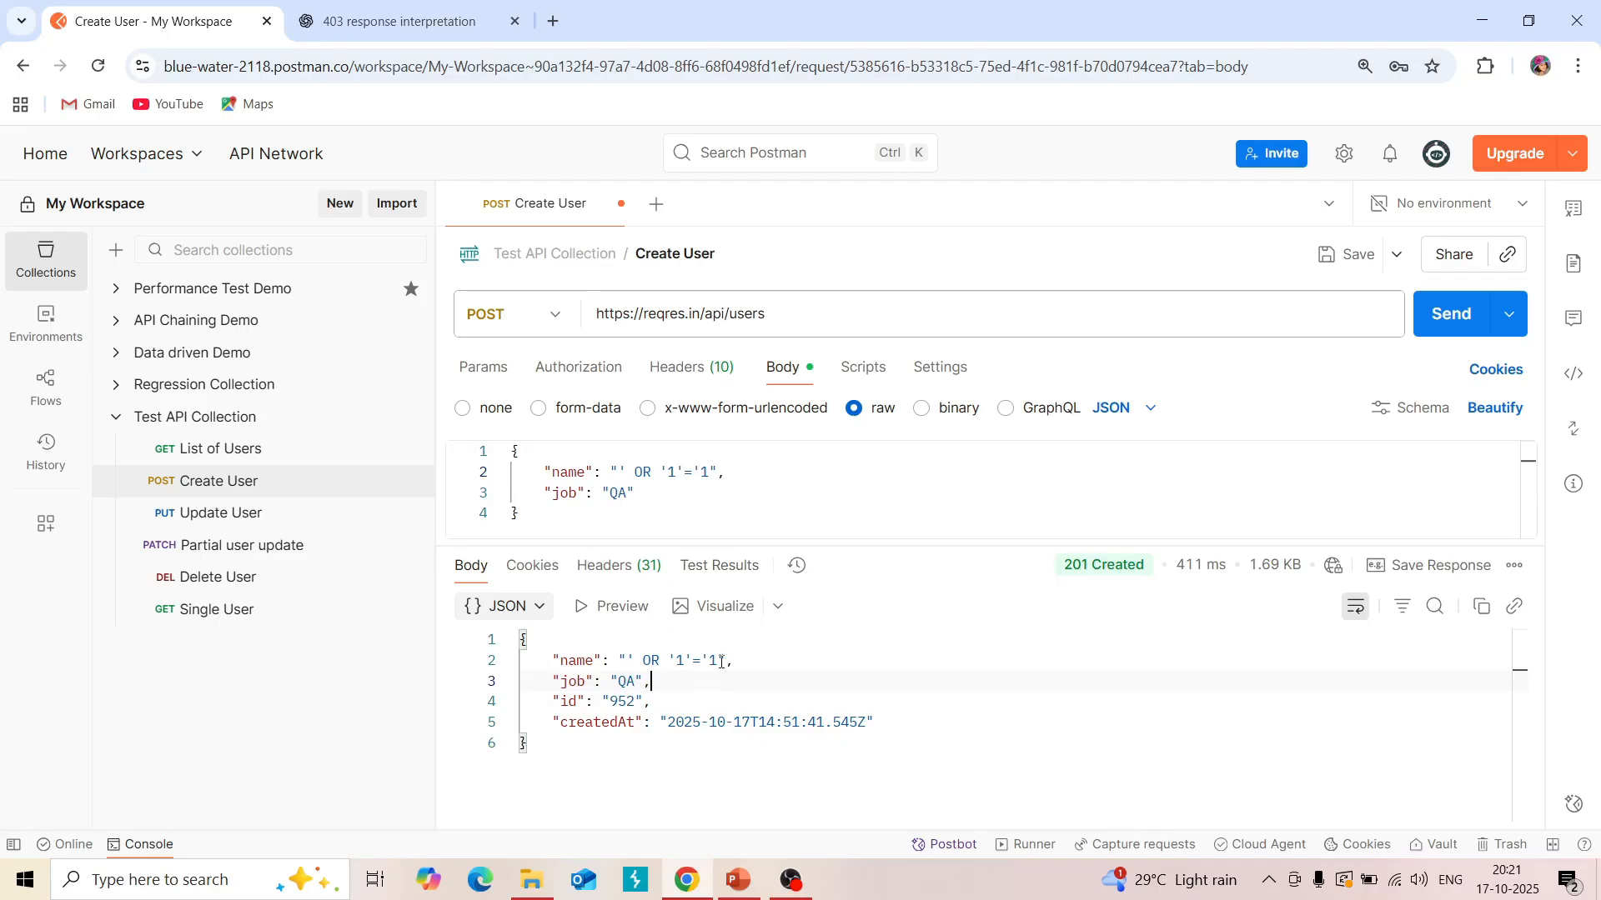
Copy the payload "; DROP TABLE users; --" from the PowerPoint injection slide, send it as the Create User name in Postman, and inspect the response status.
mouse_move(1088, 574)
click(738, 879)
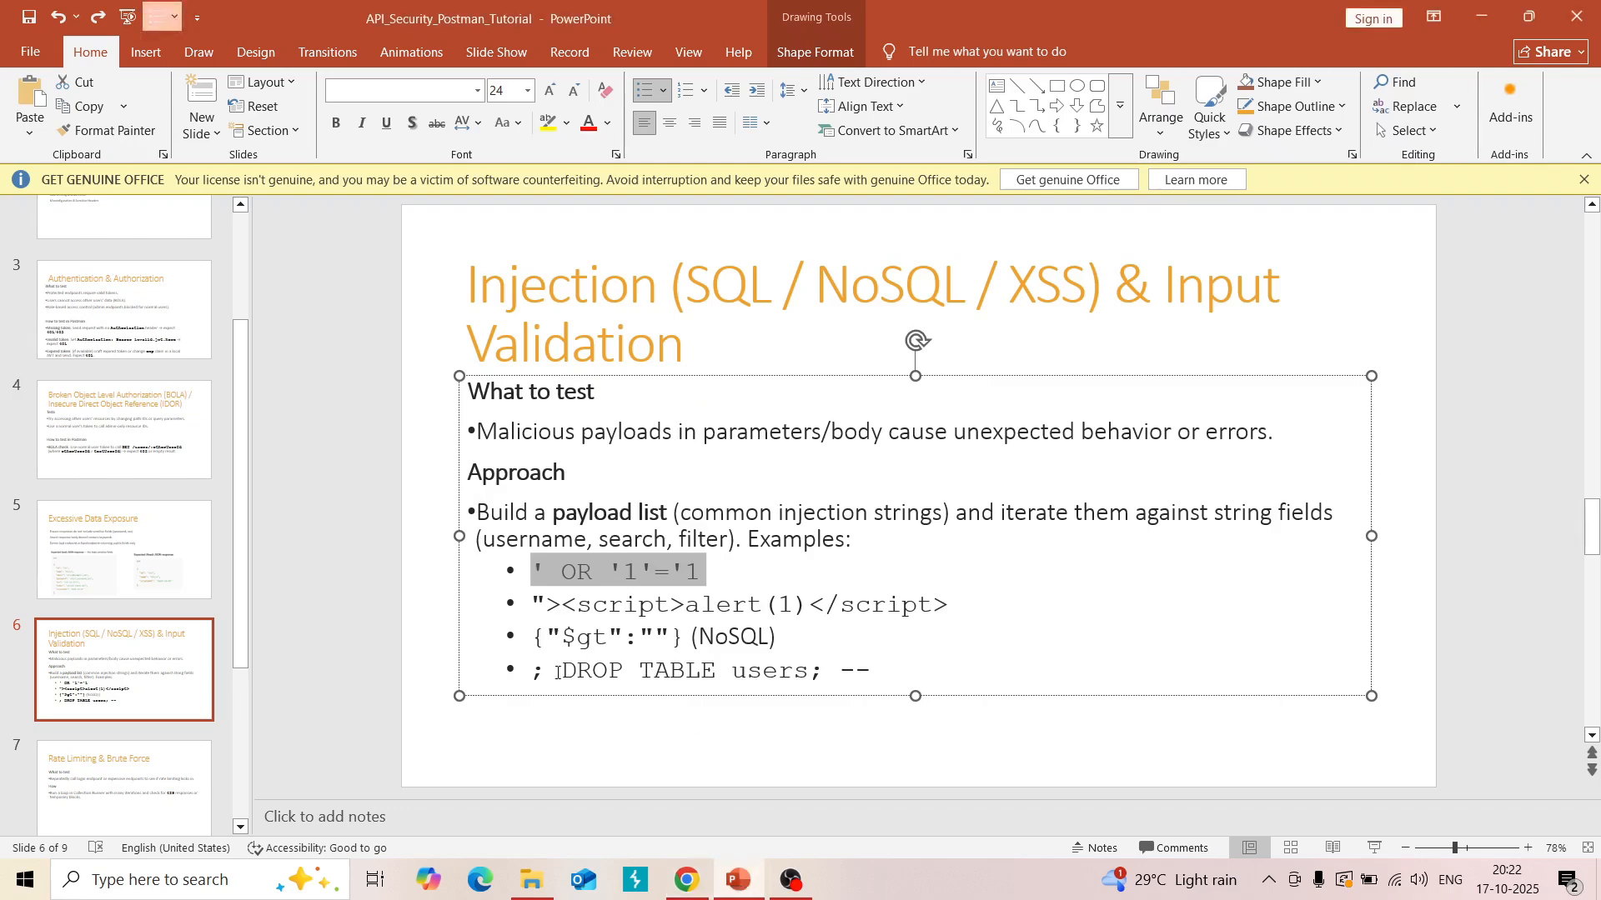
drag(533, 671, 873, 671)
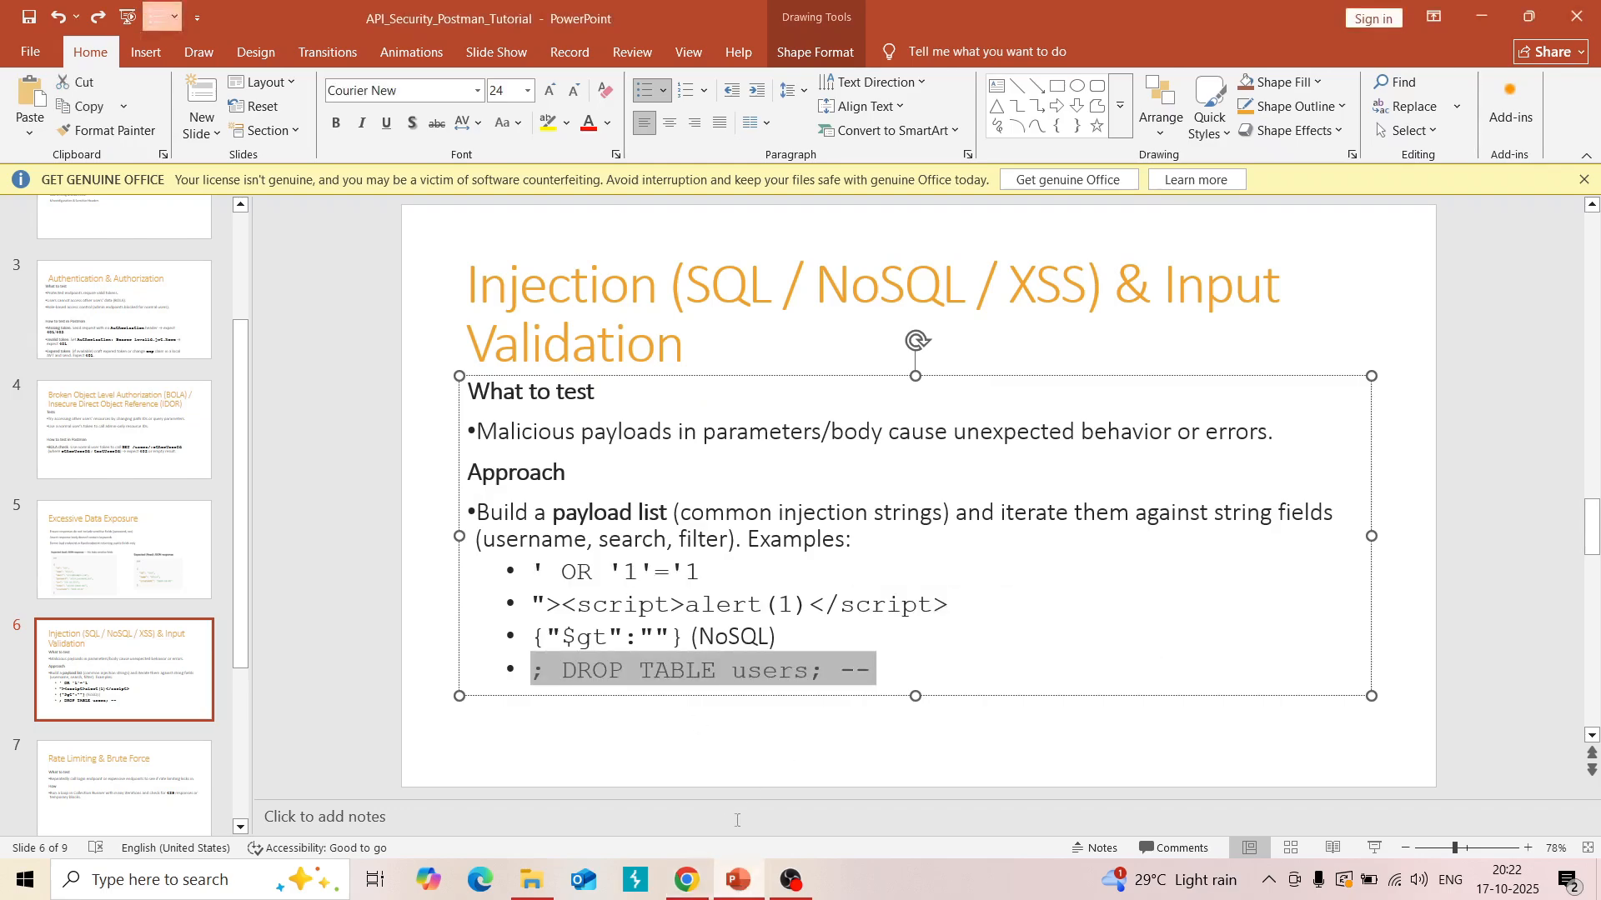
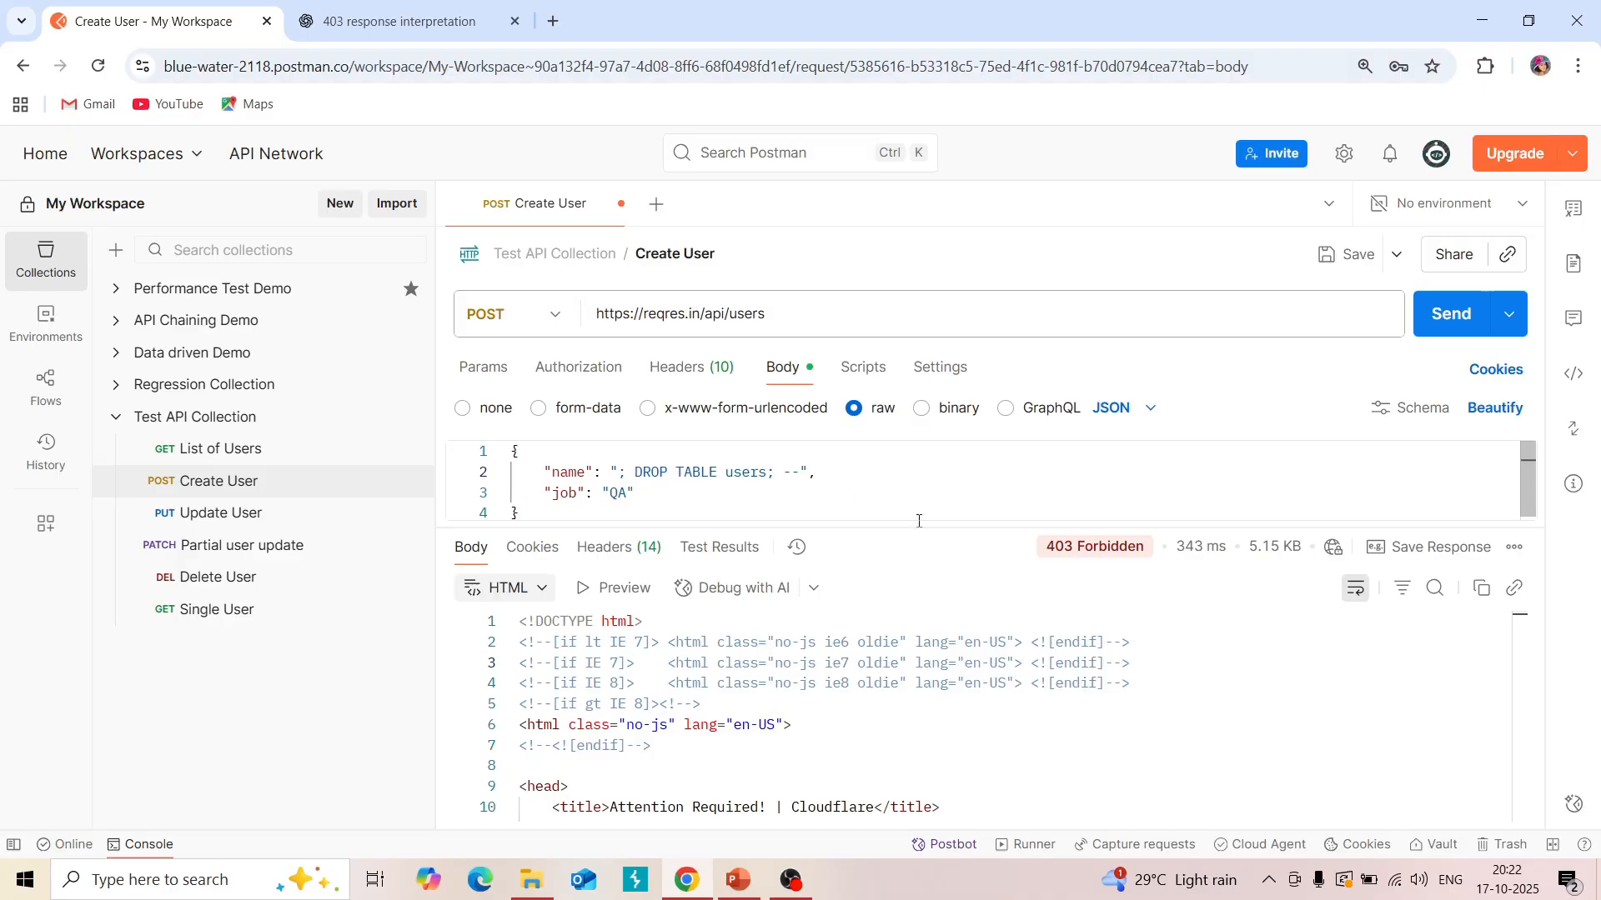
mouse_move(1048, 556)
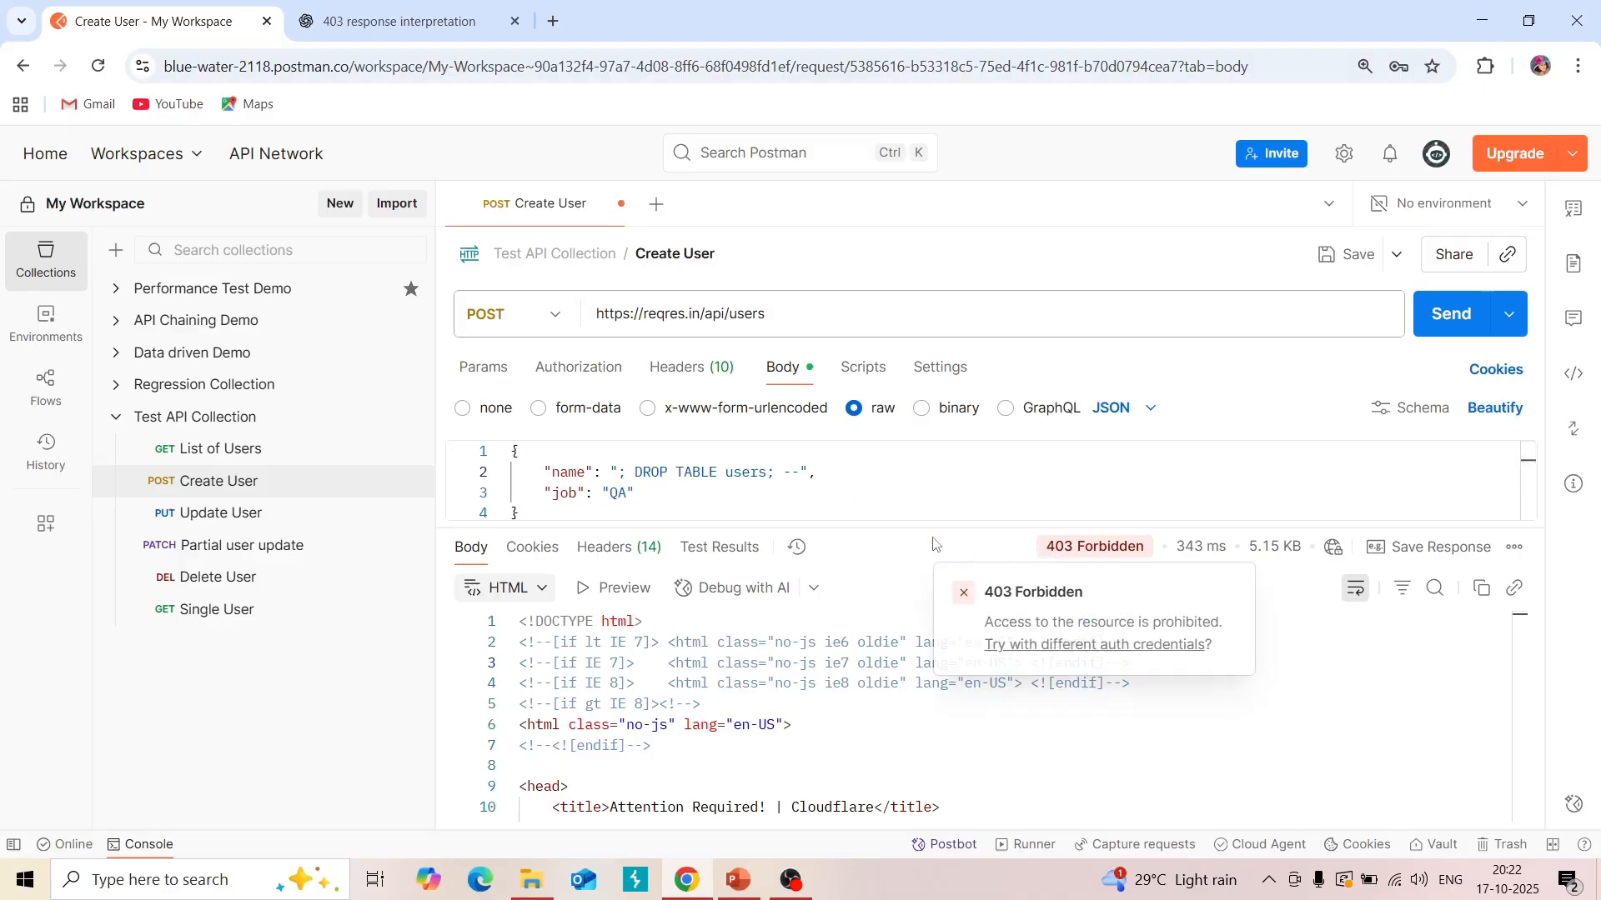
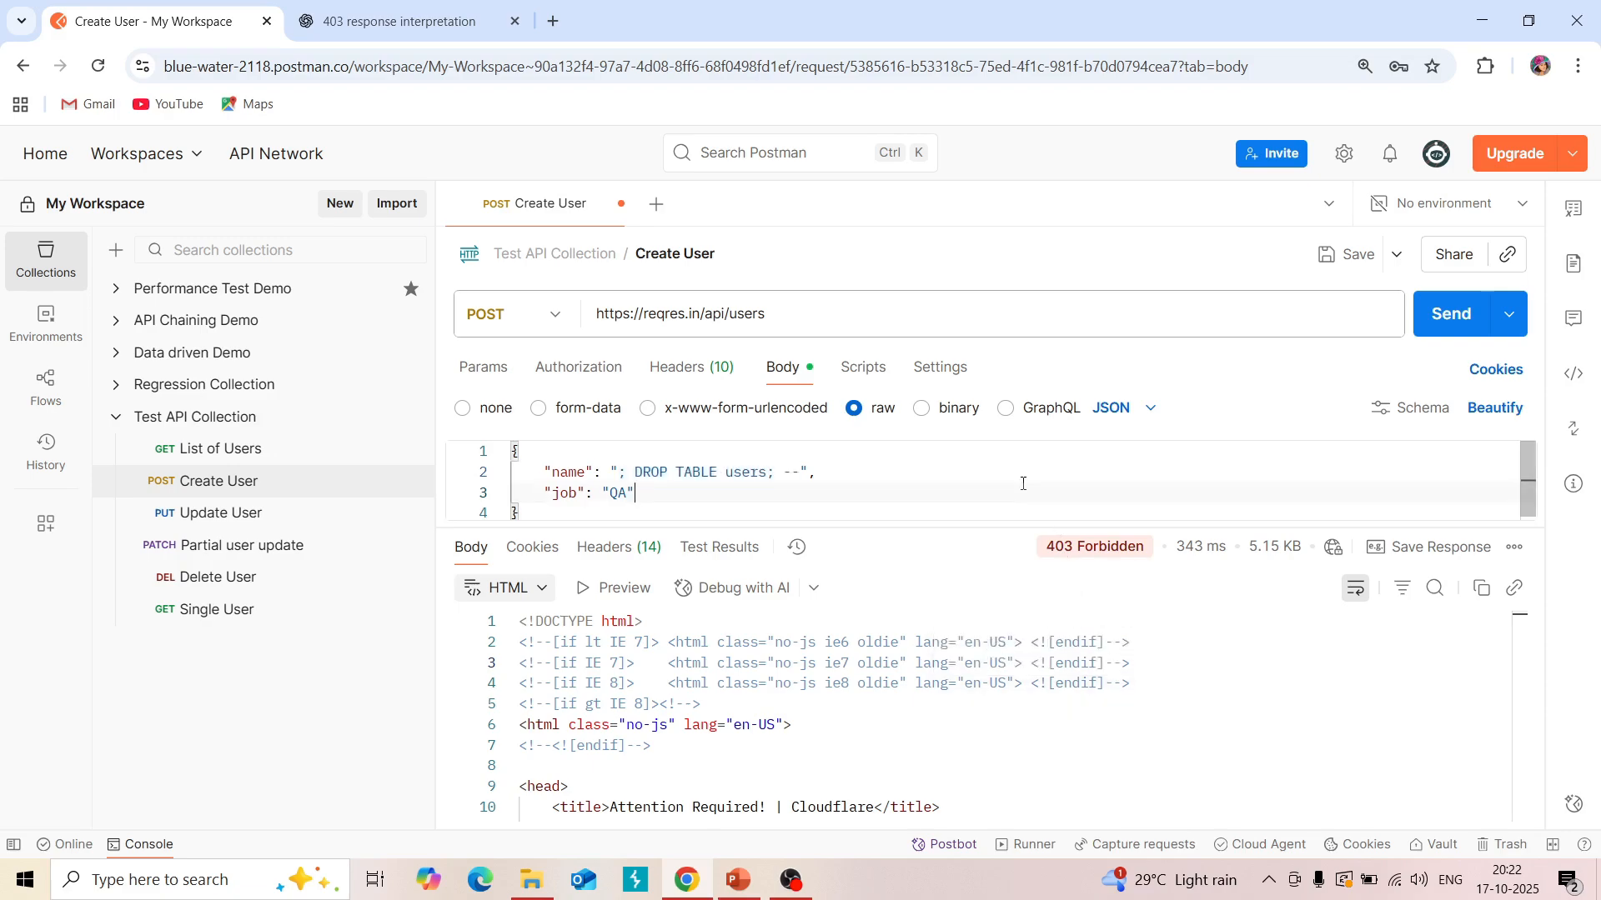
mouse_move(1076, 561)
Clear the name value in the Create User request body and return to the injection slide in PowerPoint.
drag(618, 472, 801, 474)
key(BackSpace)
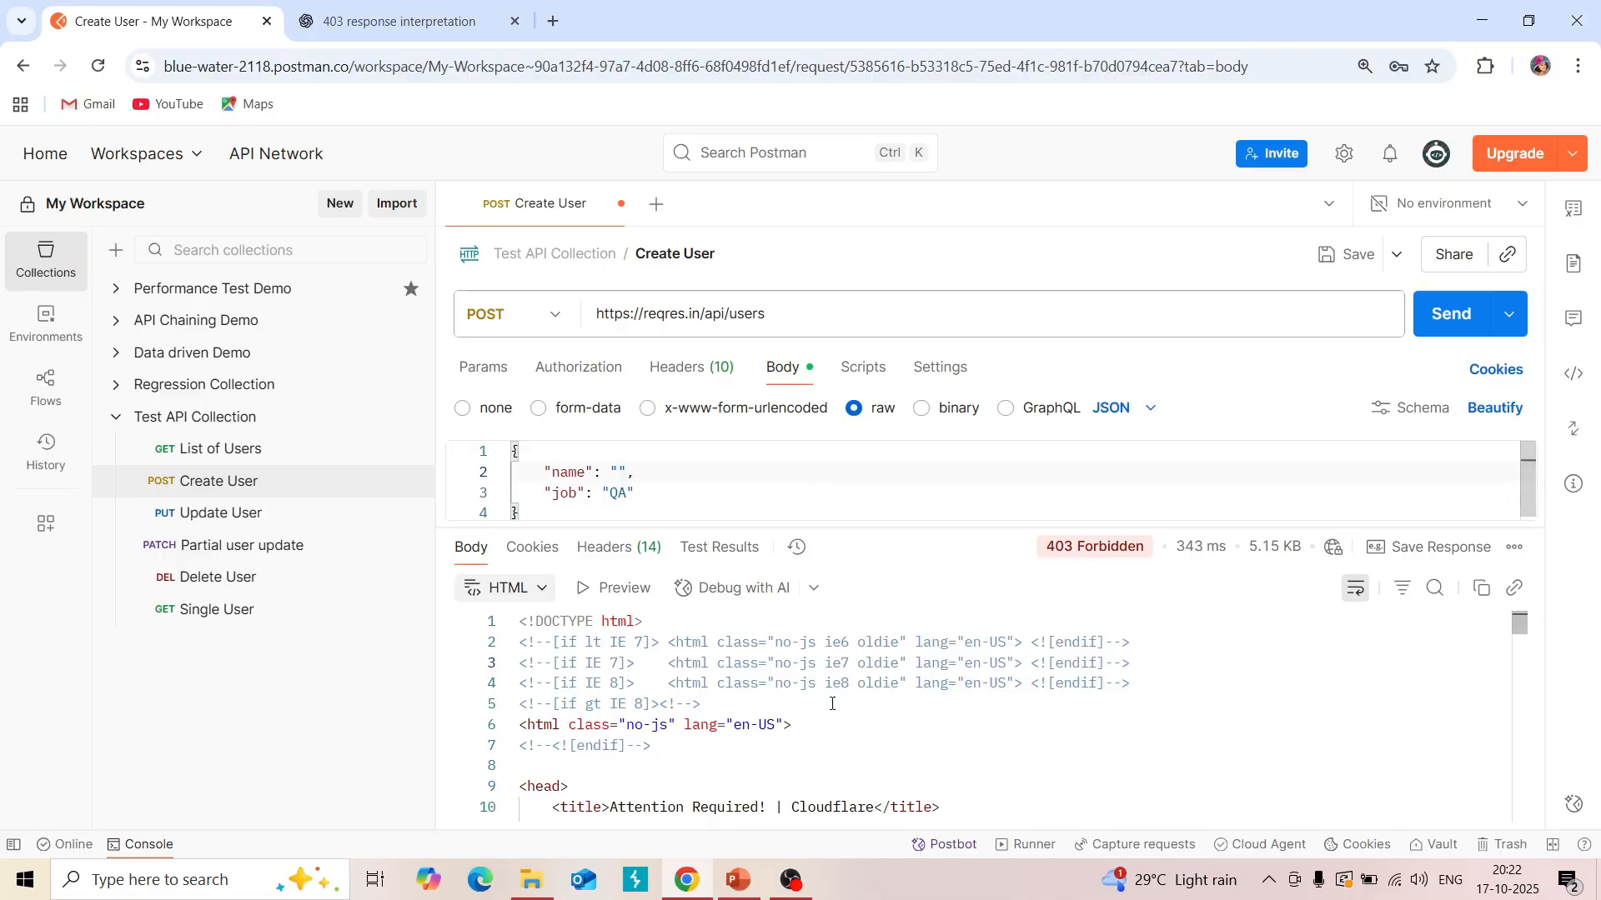
click(739, 882)
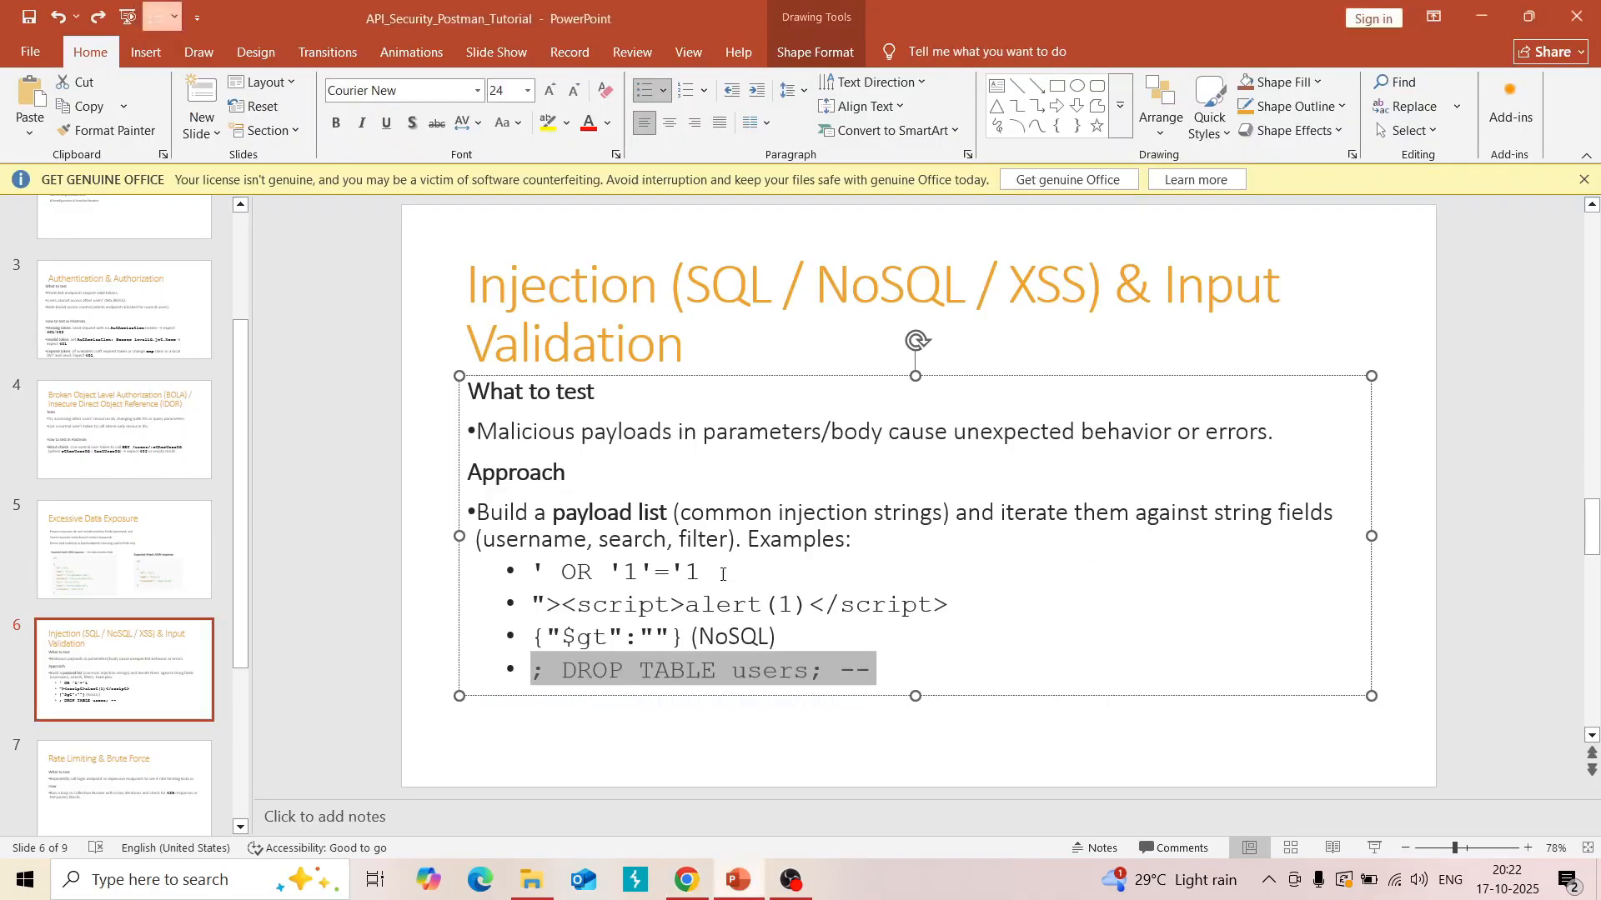
click(903, 456)
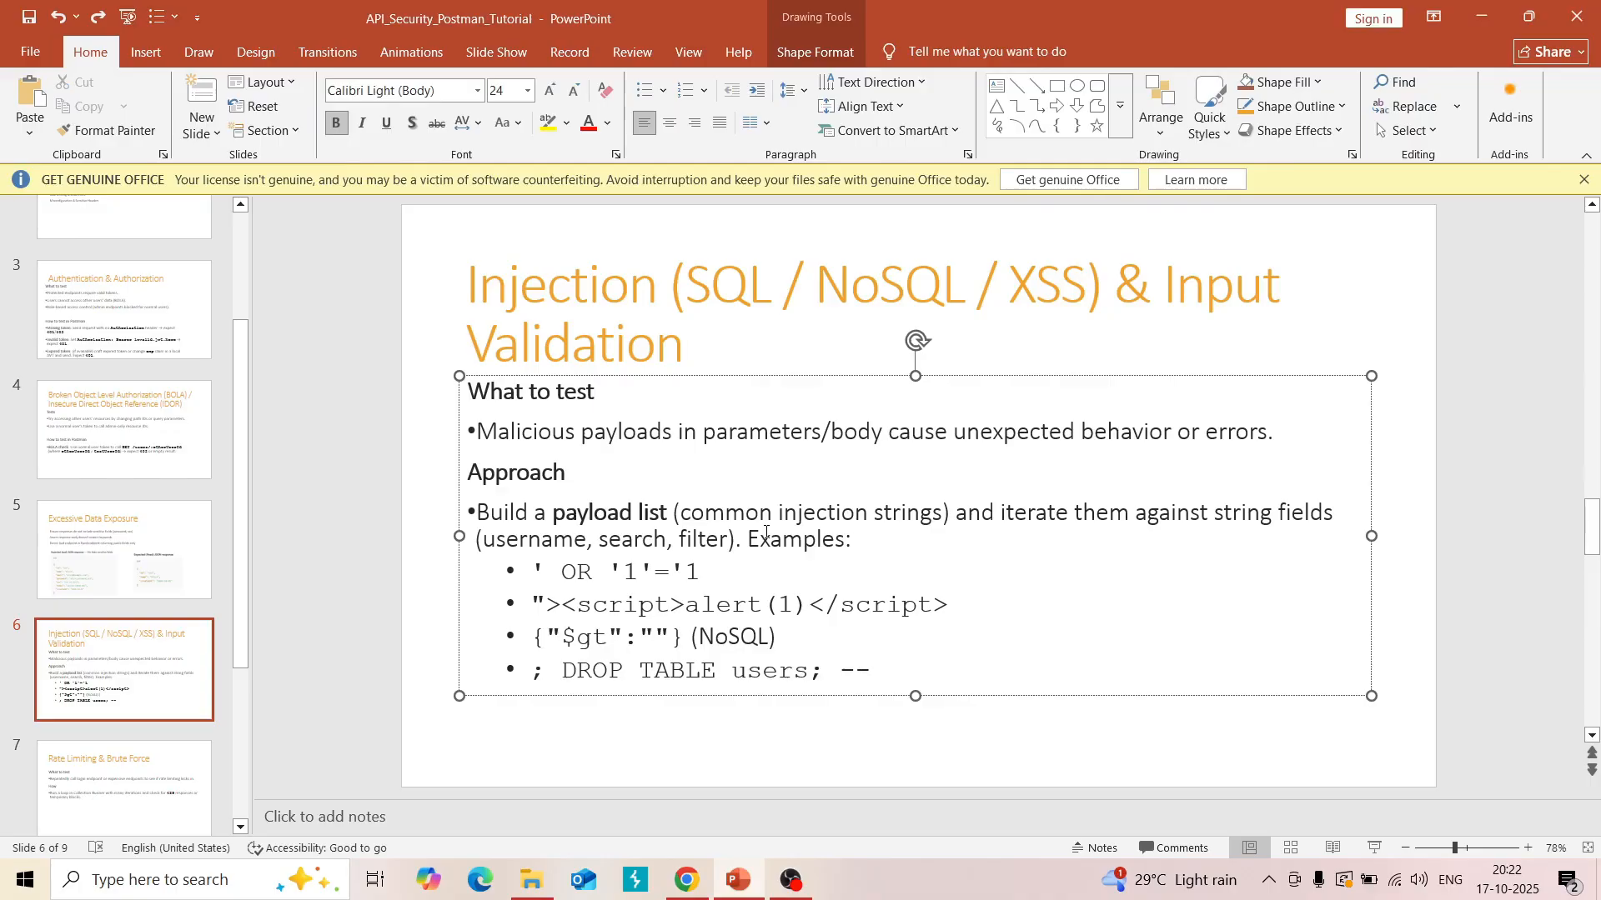
Open the Rate Limiting & Brute Force slide and point out the 429 response code in its instructions.
drag(236, 607, 236, 674)
click(134, 666)
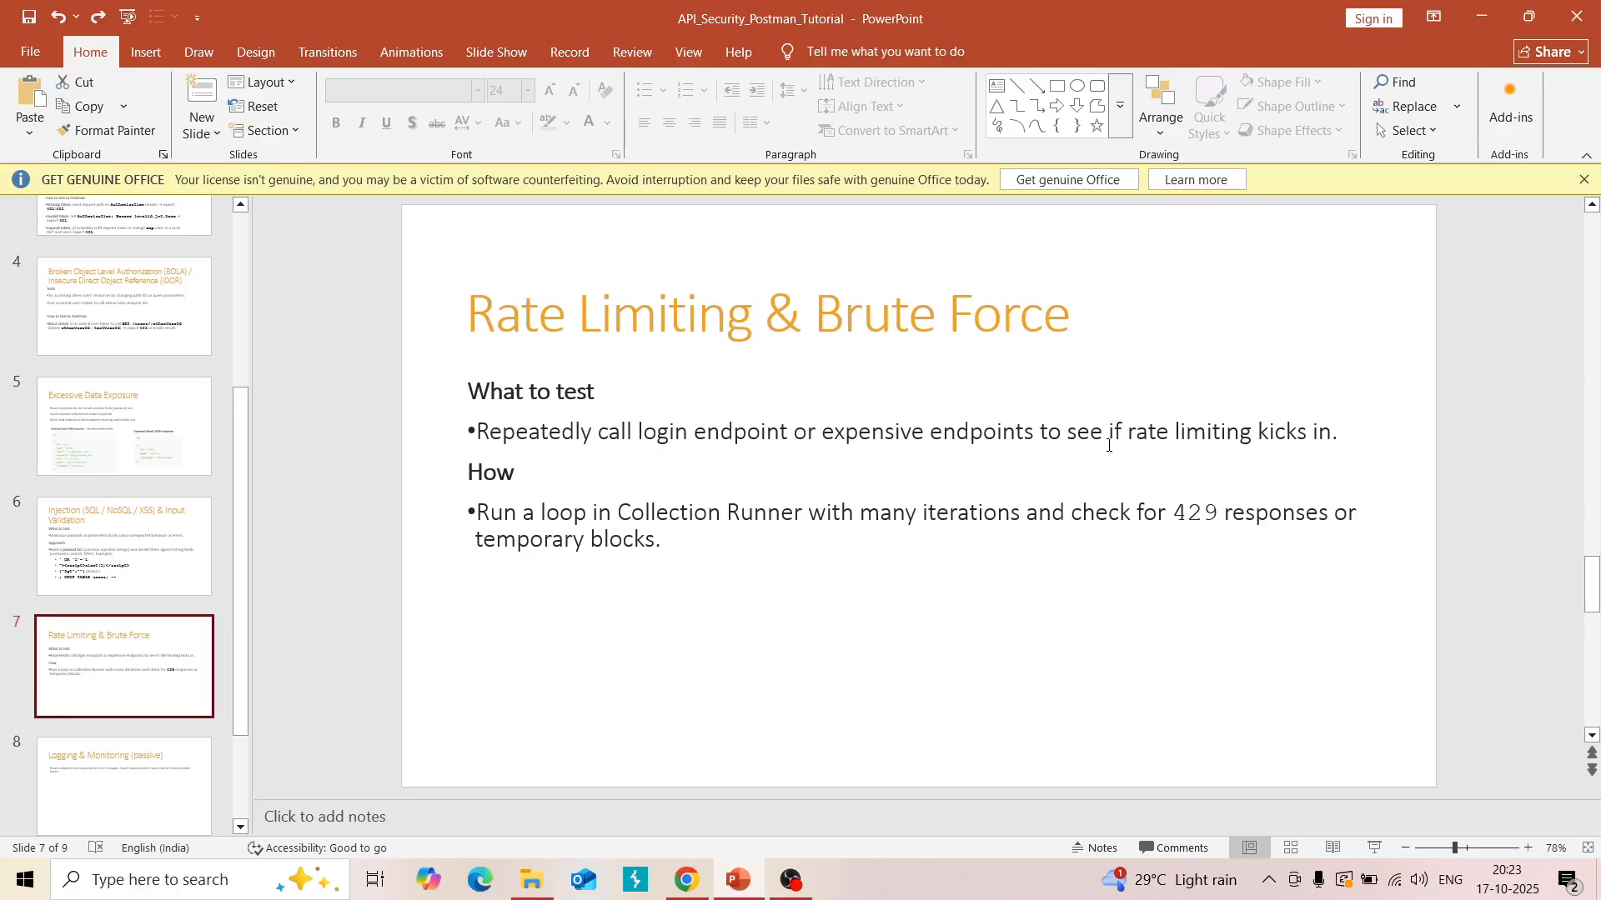
click(1185, 513)
double_click(1186, 512)
click(1042, 555)
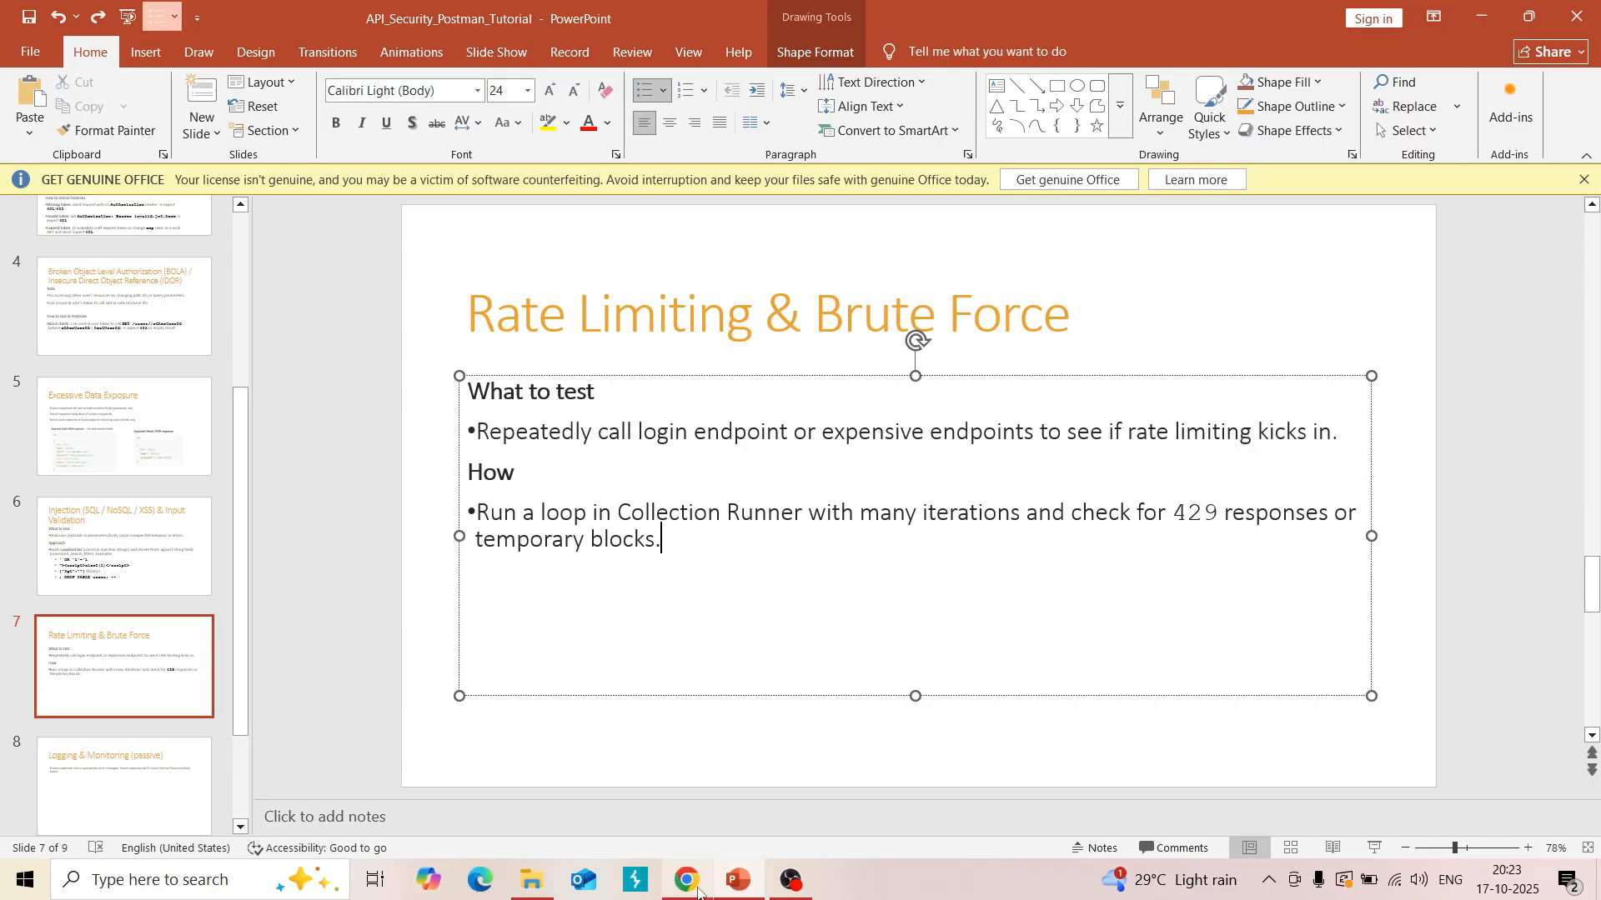
Switch to Postman and fill in the user's first name as the name value in the Create User body.
mouse_move(685, 880)
click(677, 806)
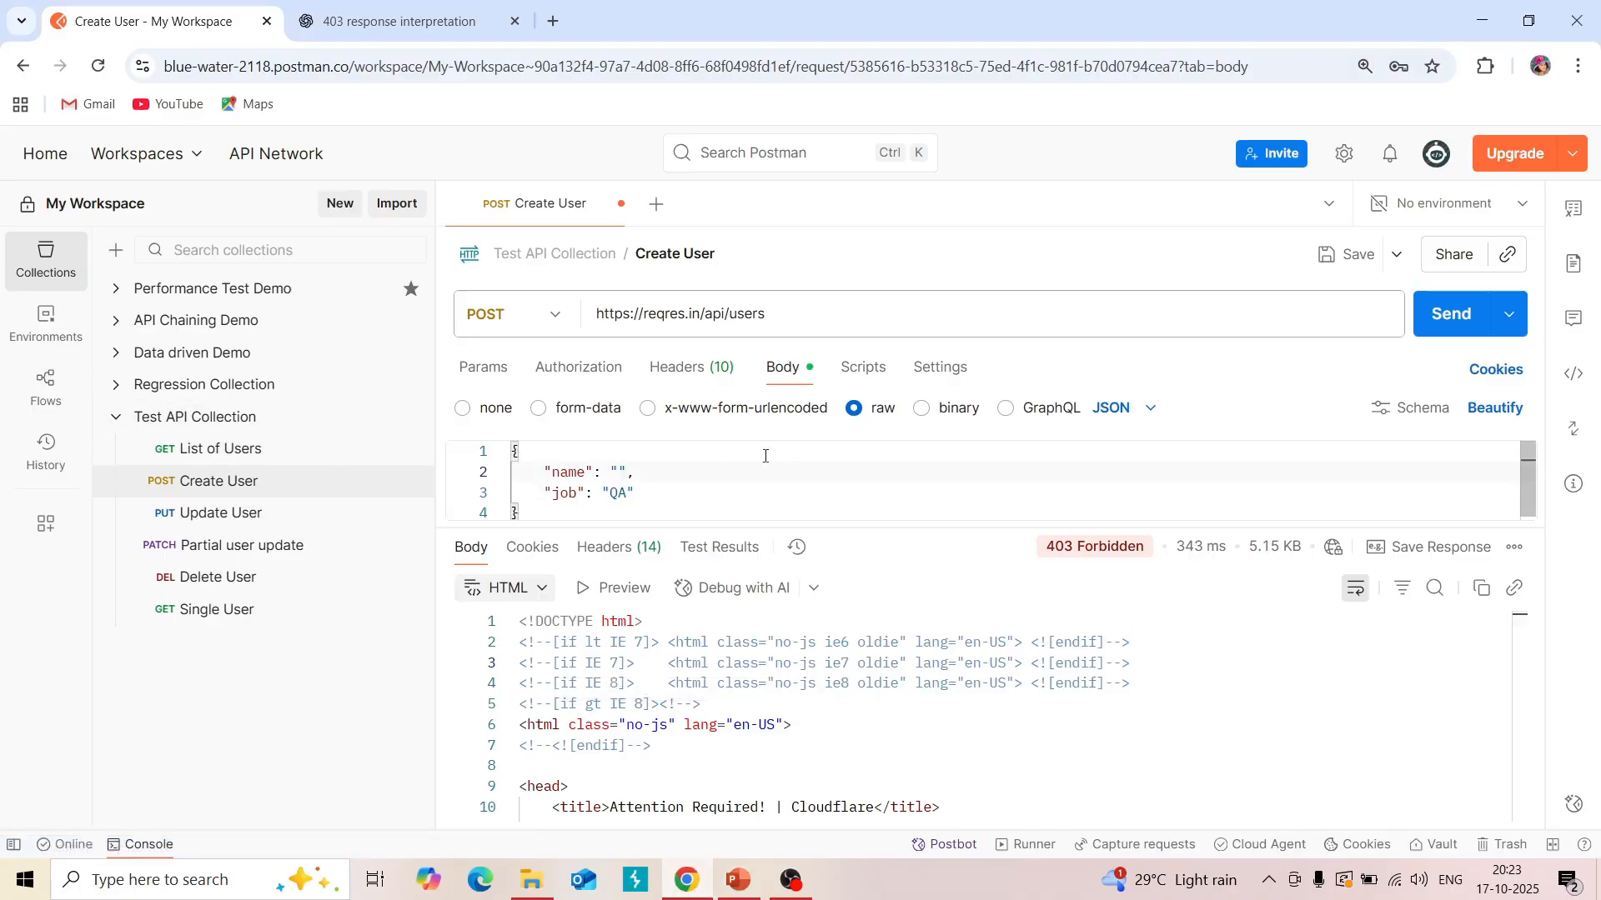
text(sanju)
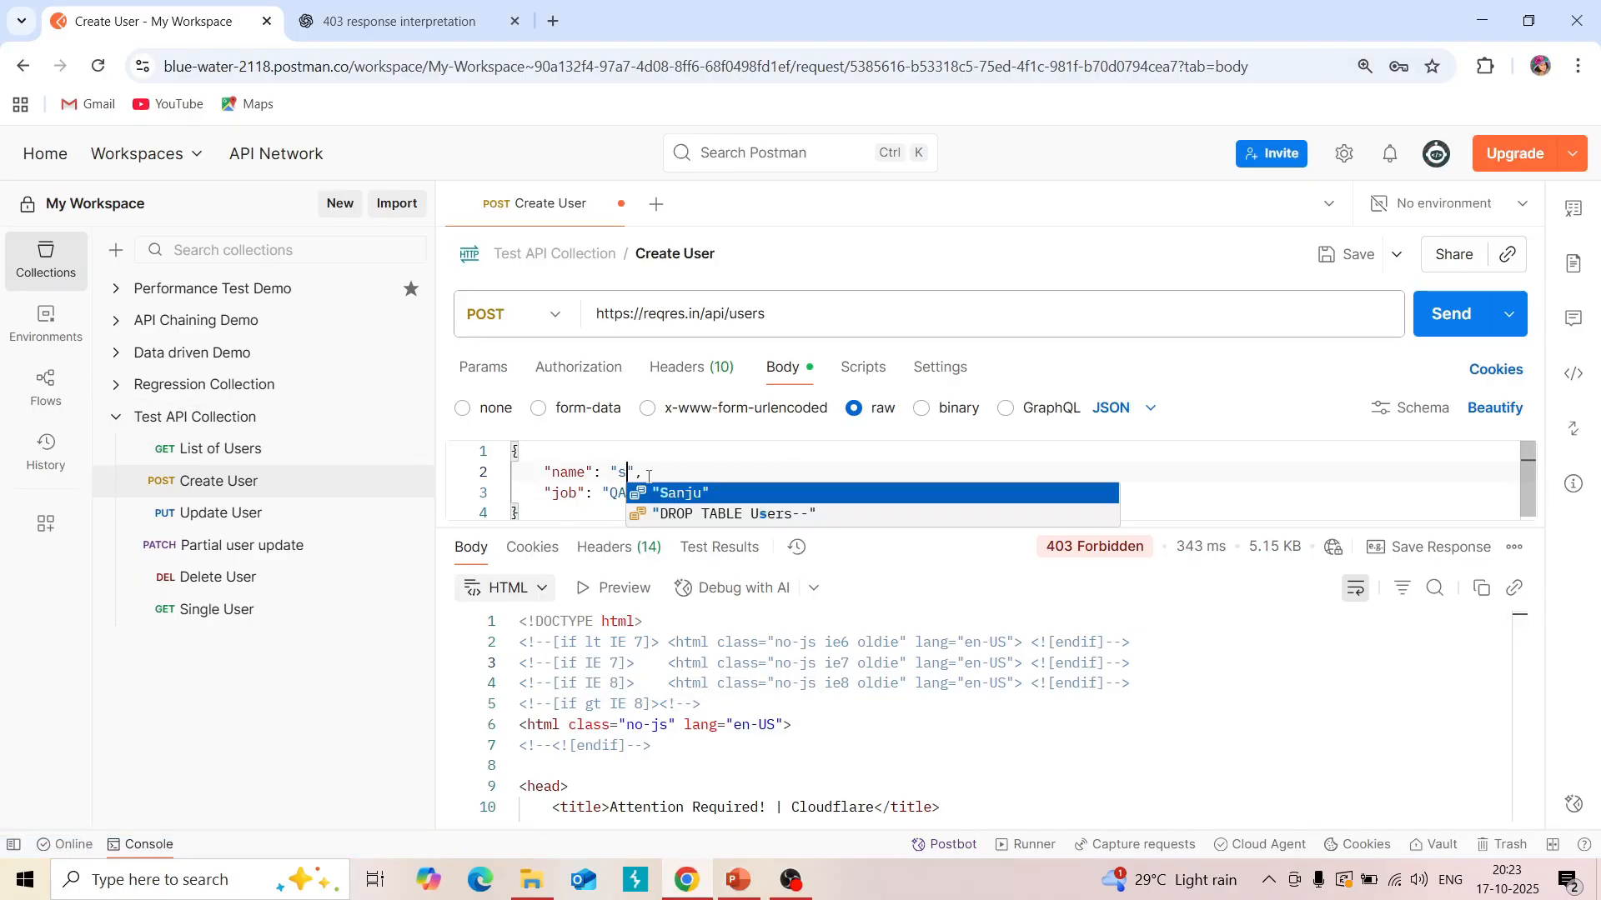
click(741, 465)
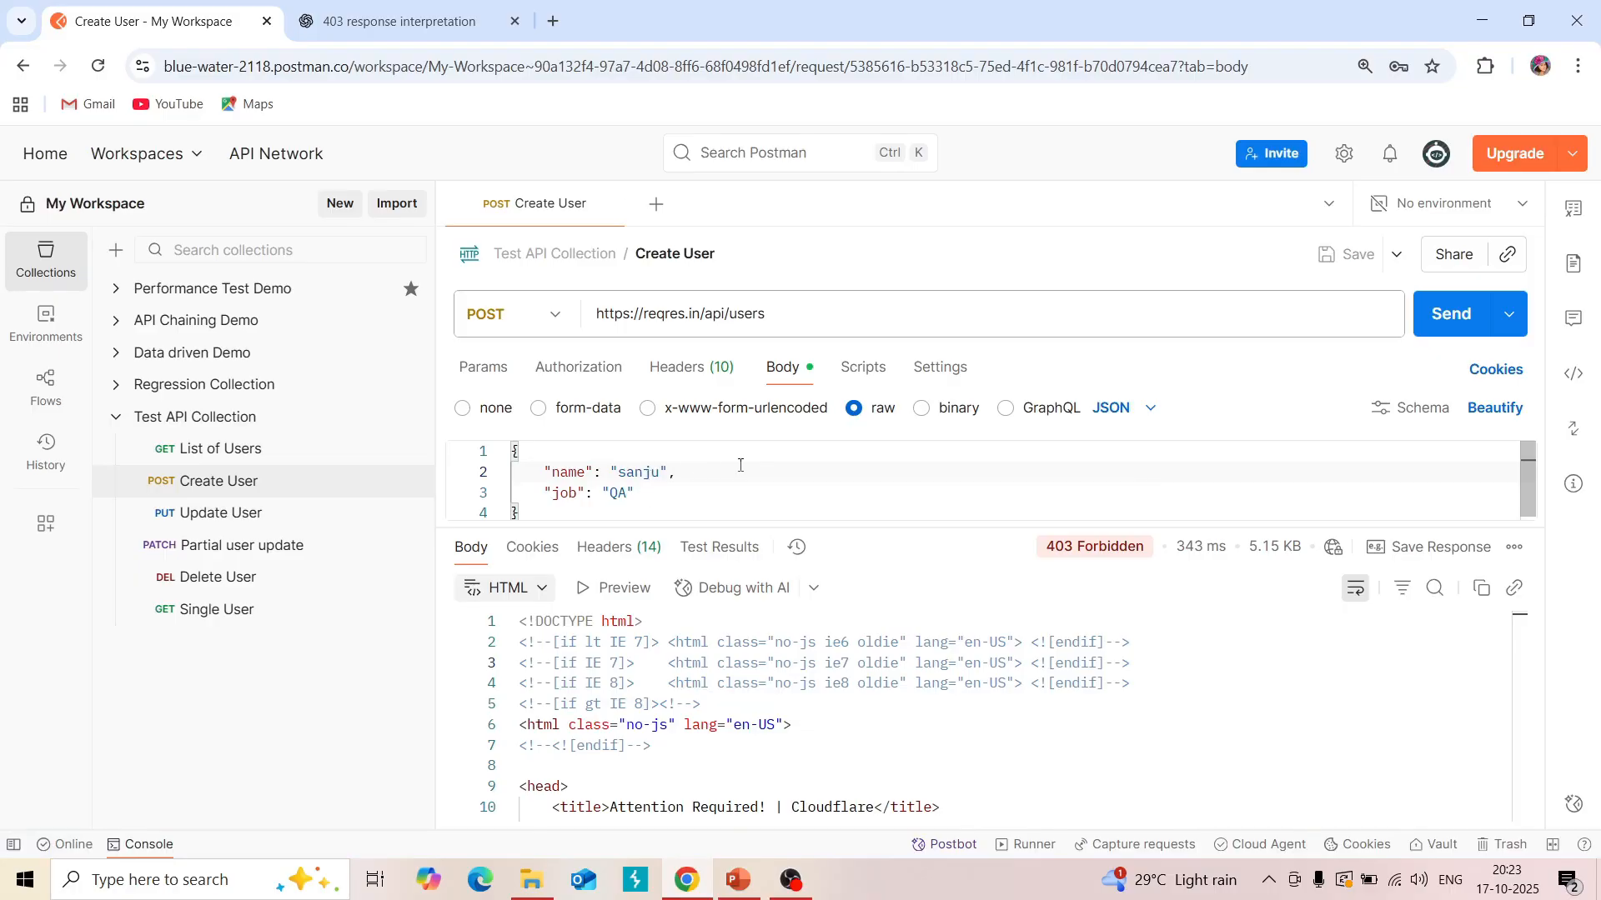
Open the Collection Runner for Test API Collection and set the iterations to 100.
click(226, 429)
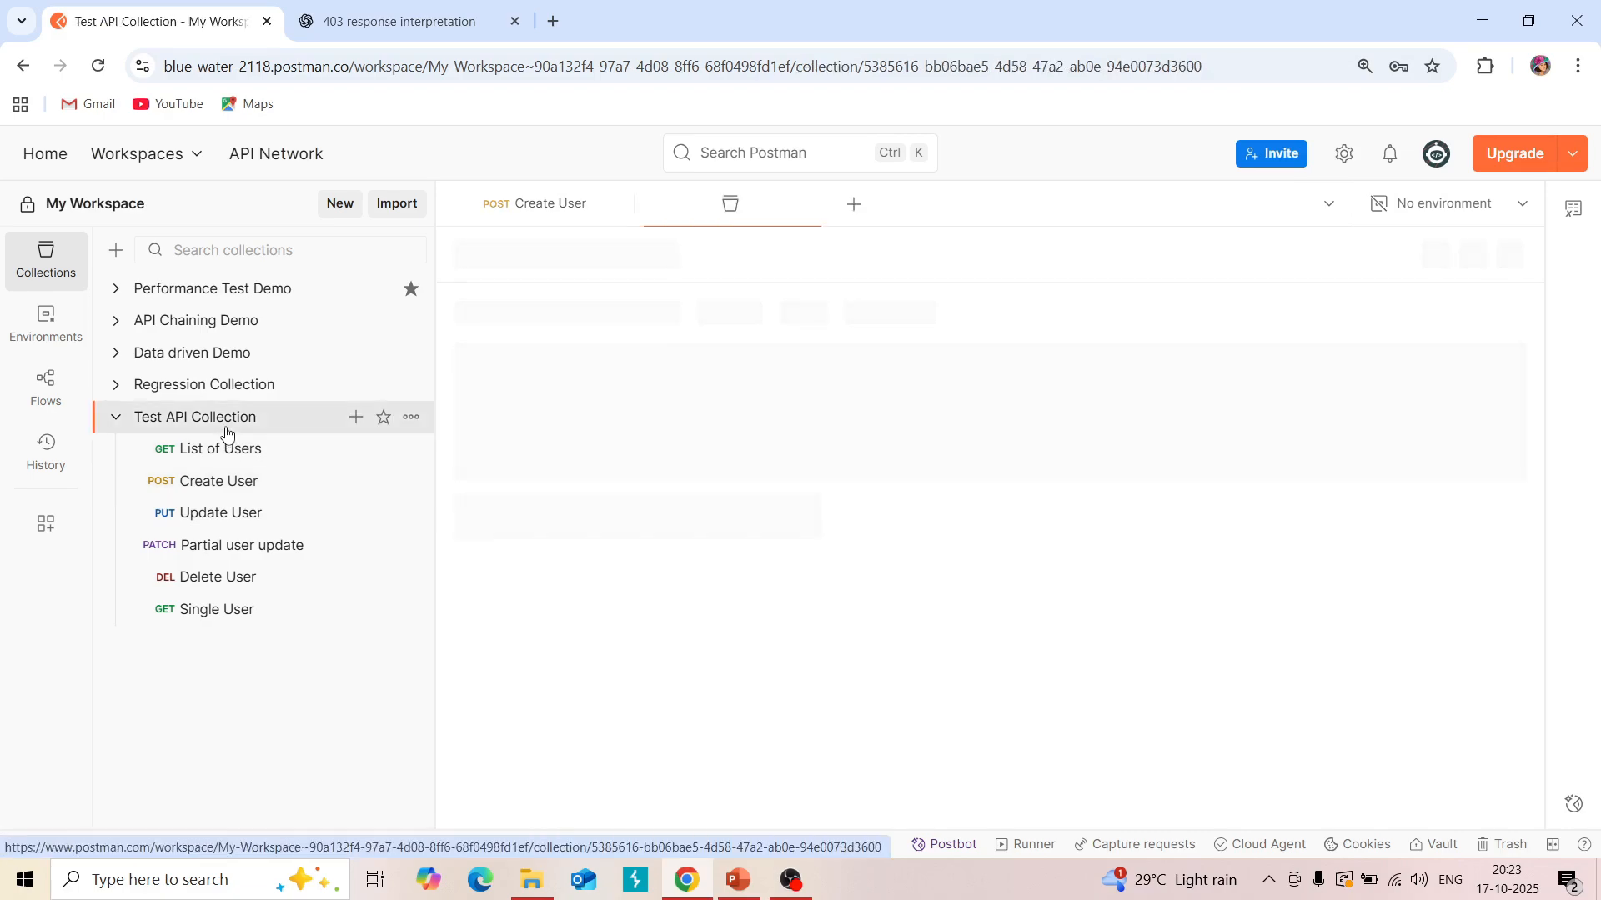
click(1278, 264)
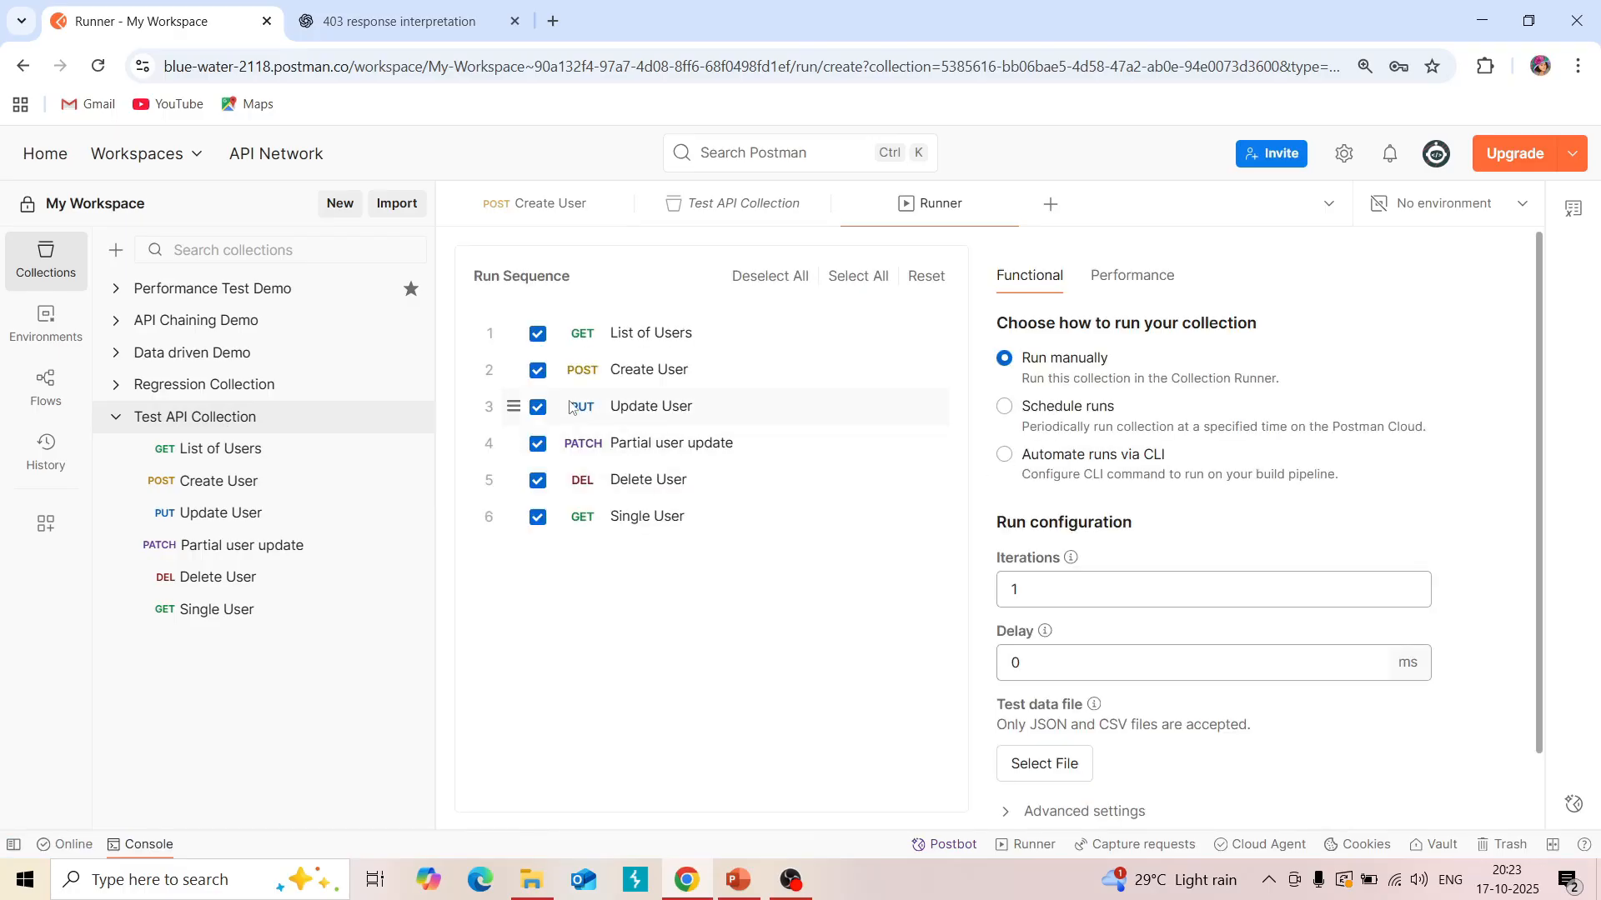
click(1078, 597)
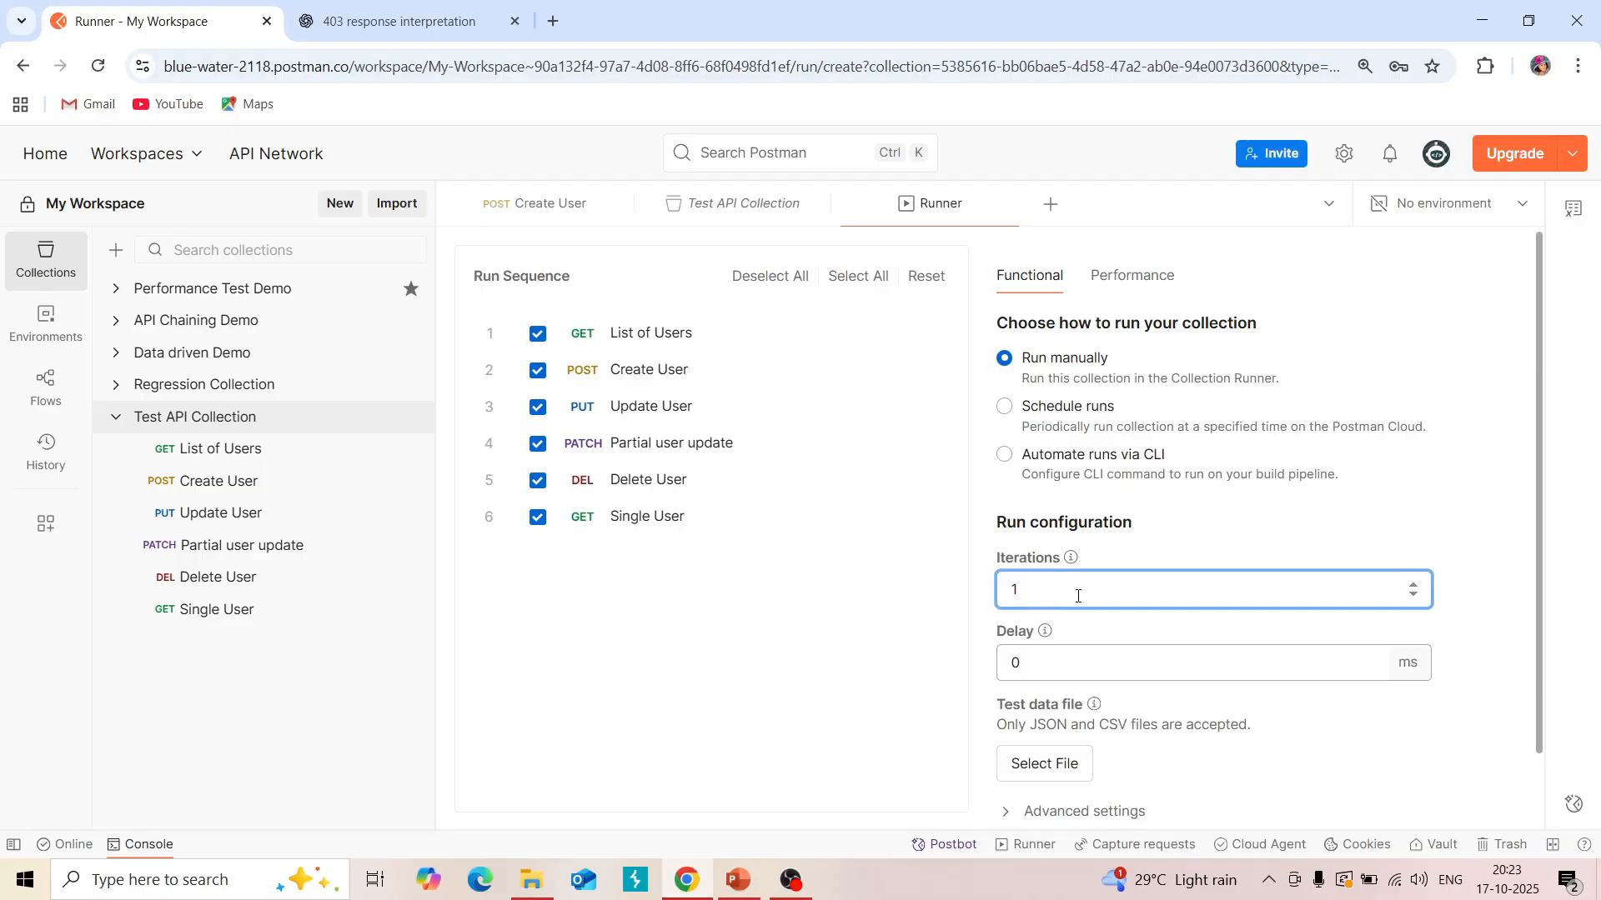
text(00)
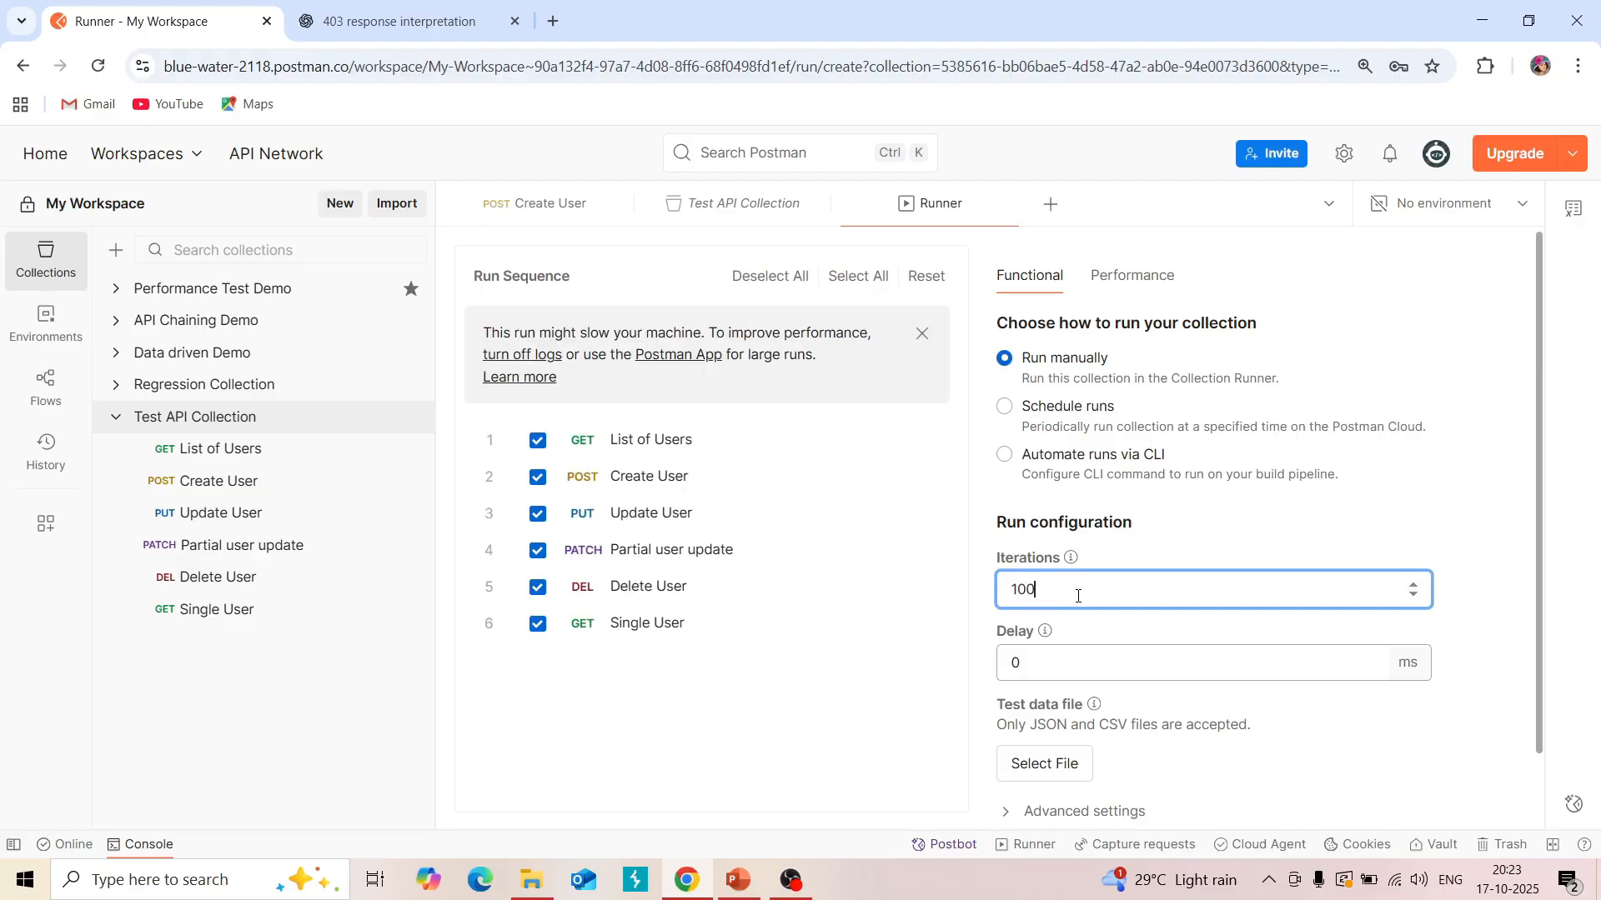
Exclude every request except Create User from the run sequence and start the Test API Collection run.
click(537, 441)
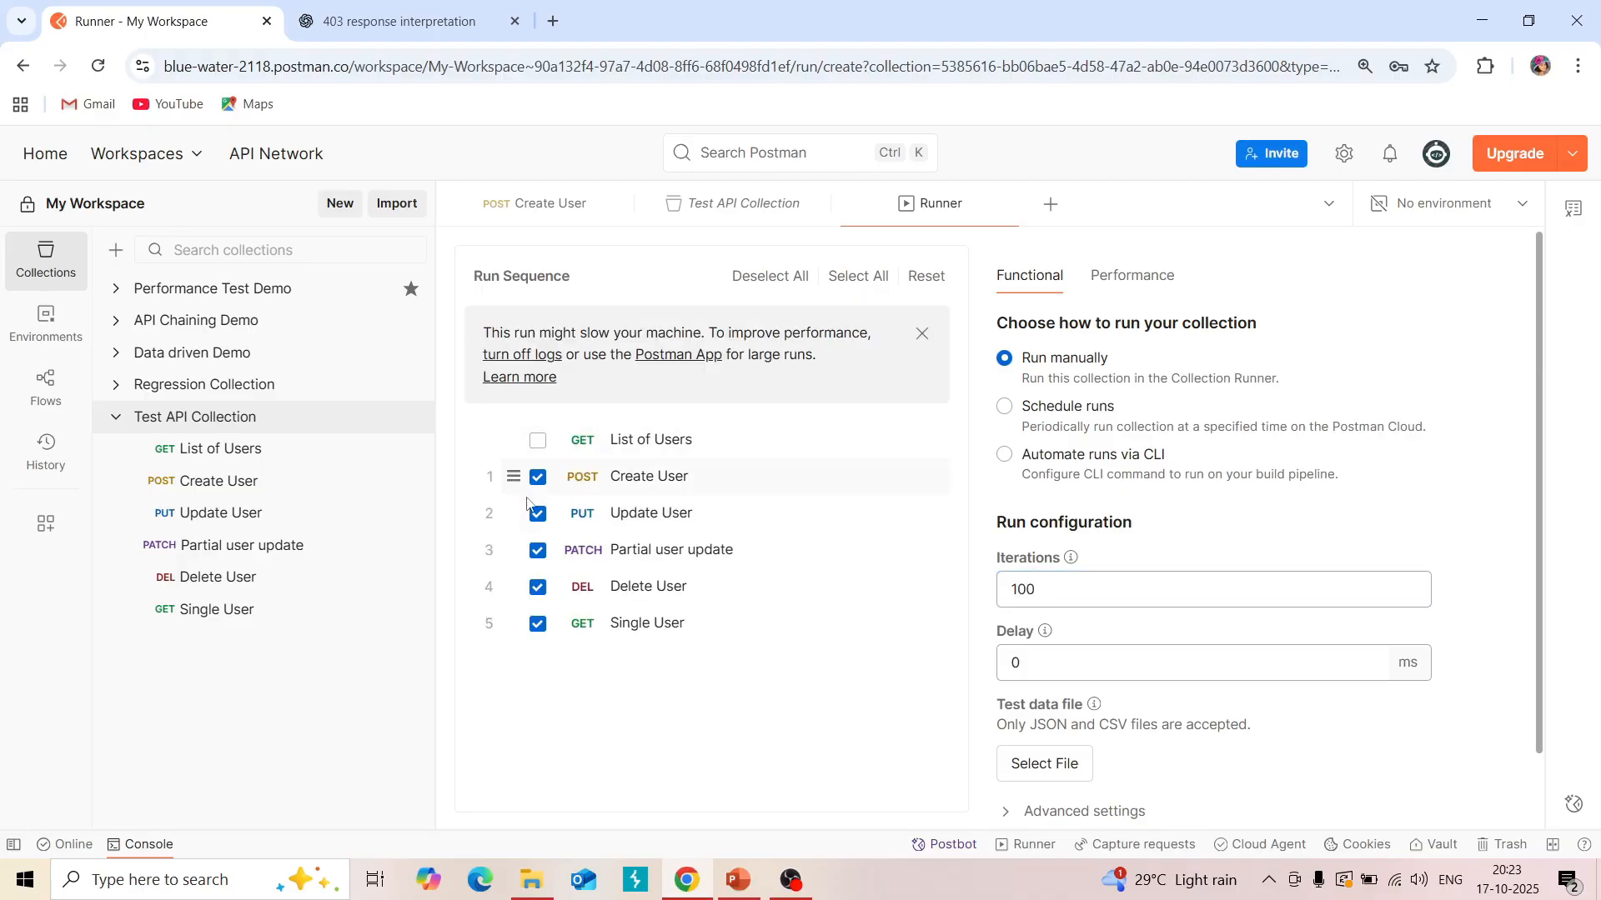
click(536, 513)
click(537, 551)
click(538, 588)
click(538, 627)
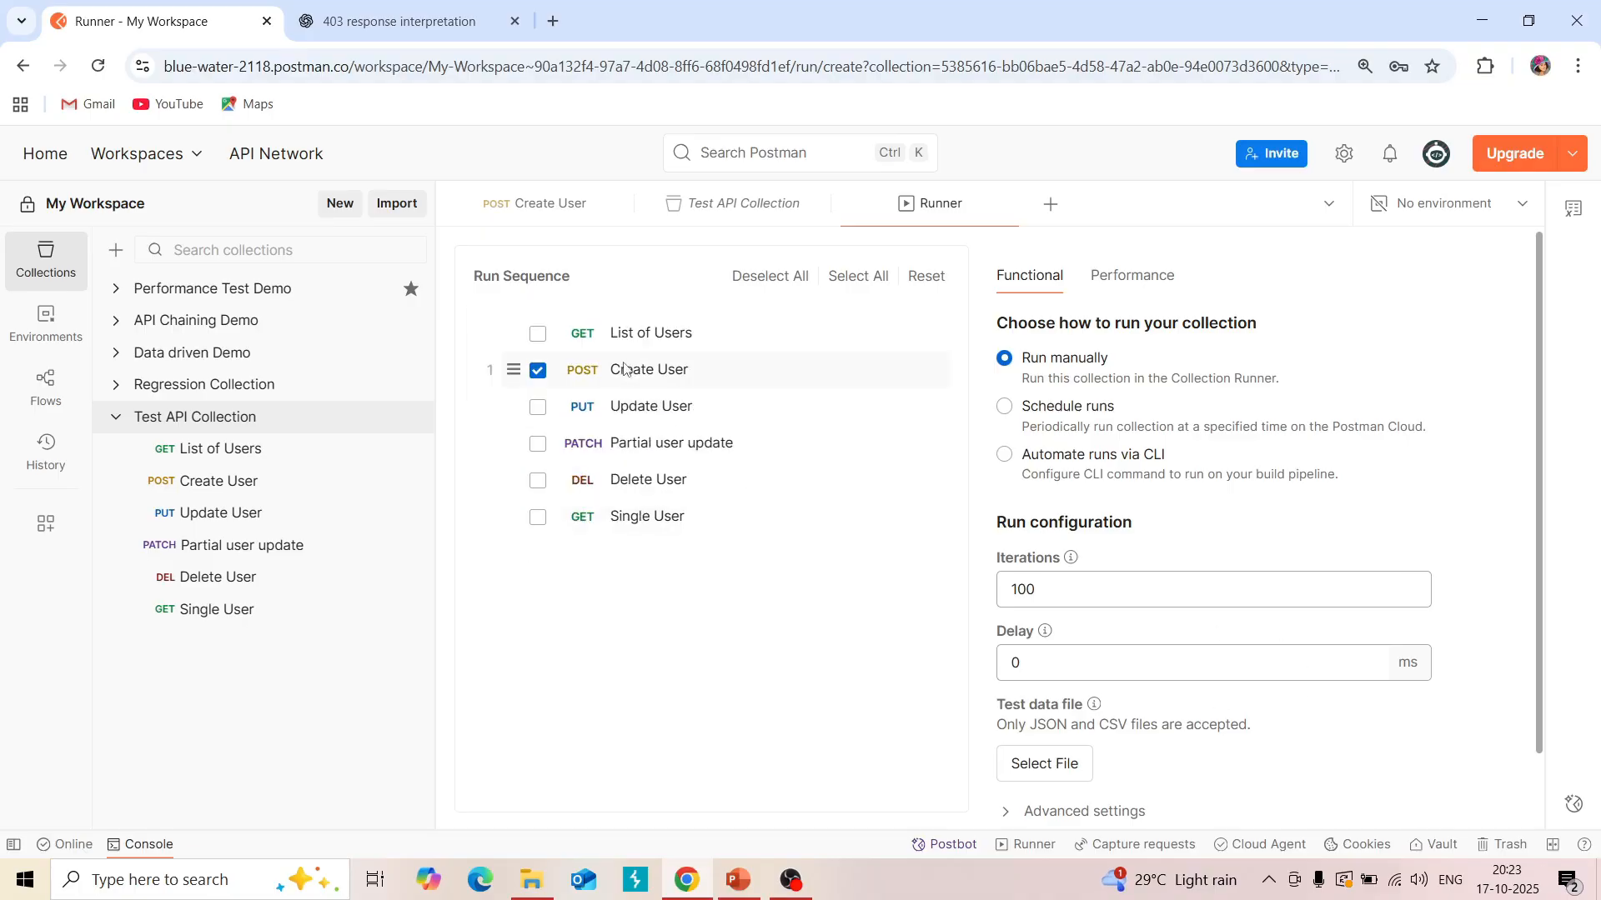
scroll(1292, 648, down, 1)
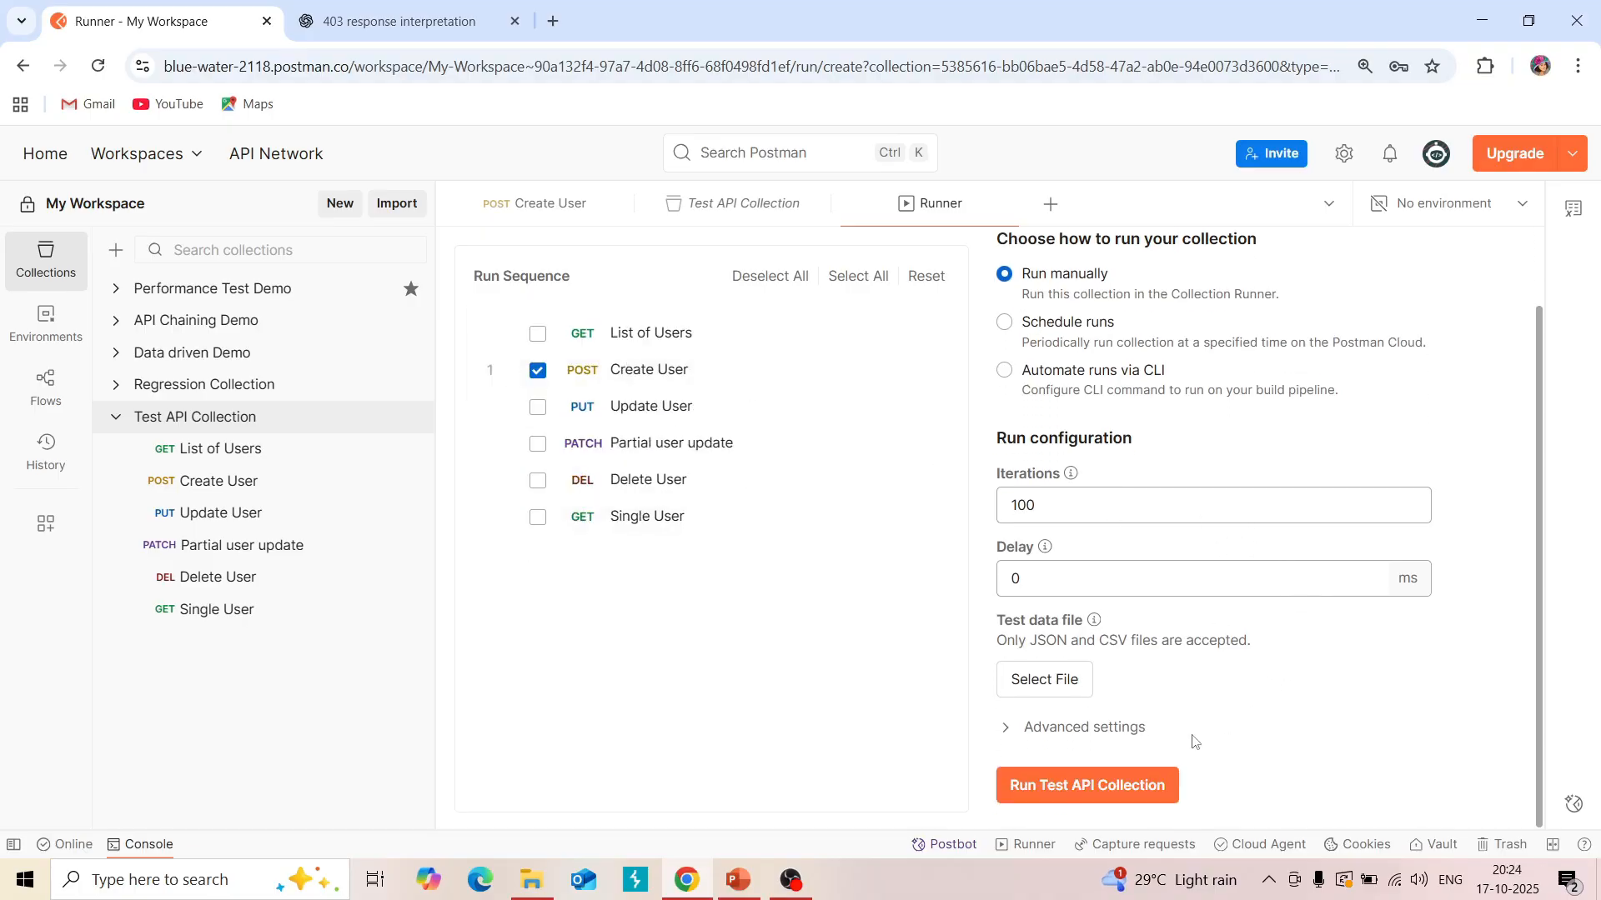
click(1113, 790)
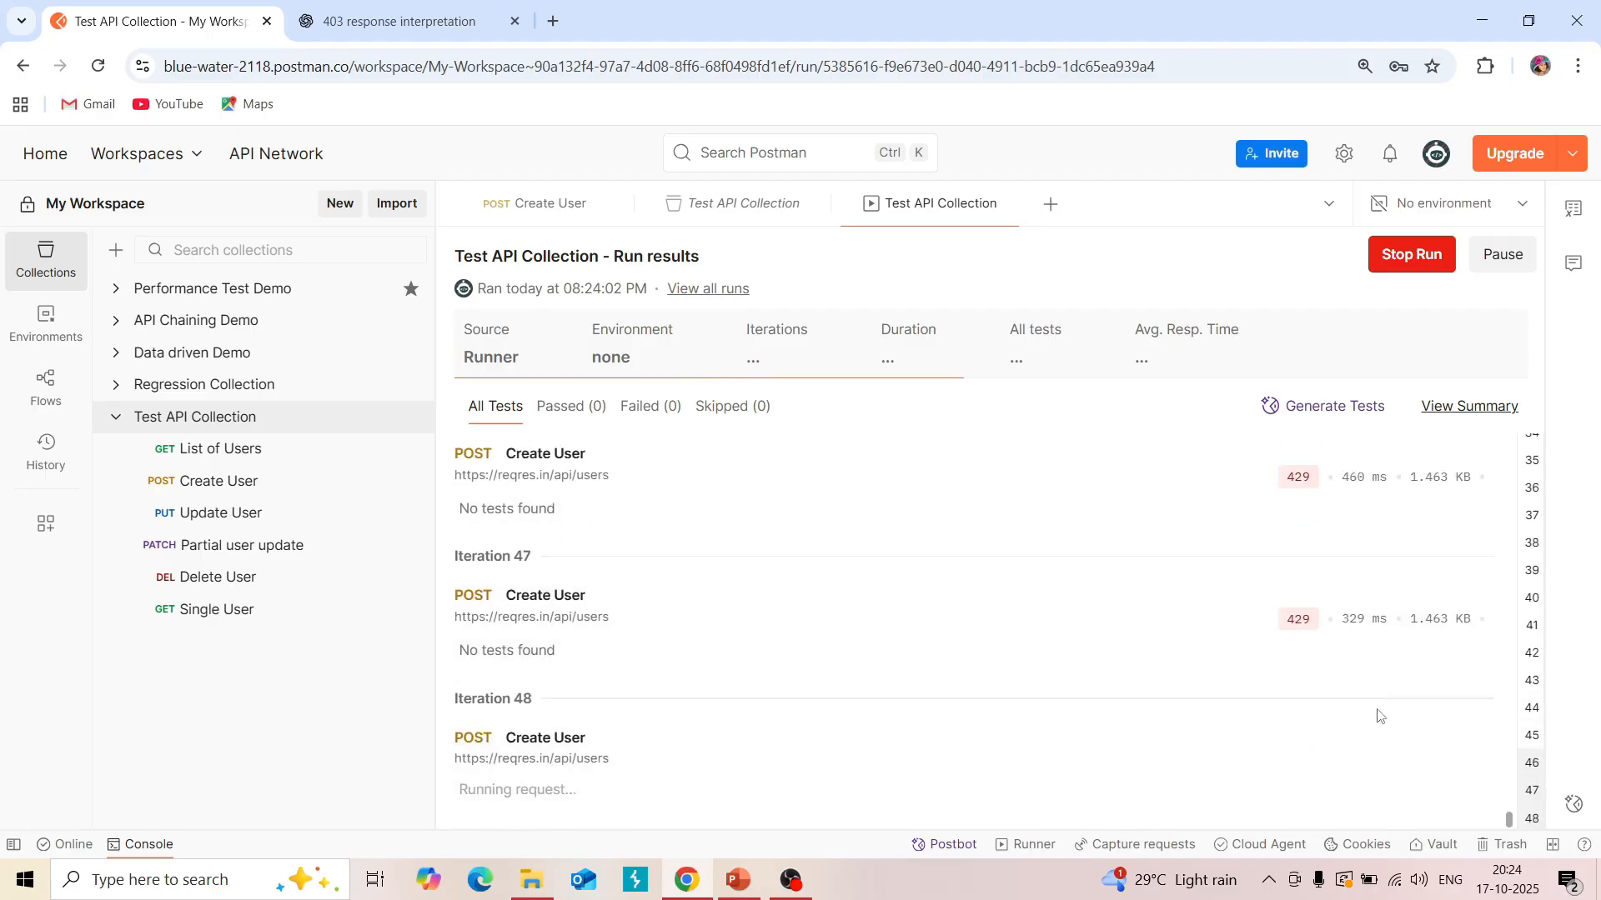
Inspect a Create User response code during the run, and stop the collection run.
mouse_move(1304, 490)
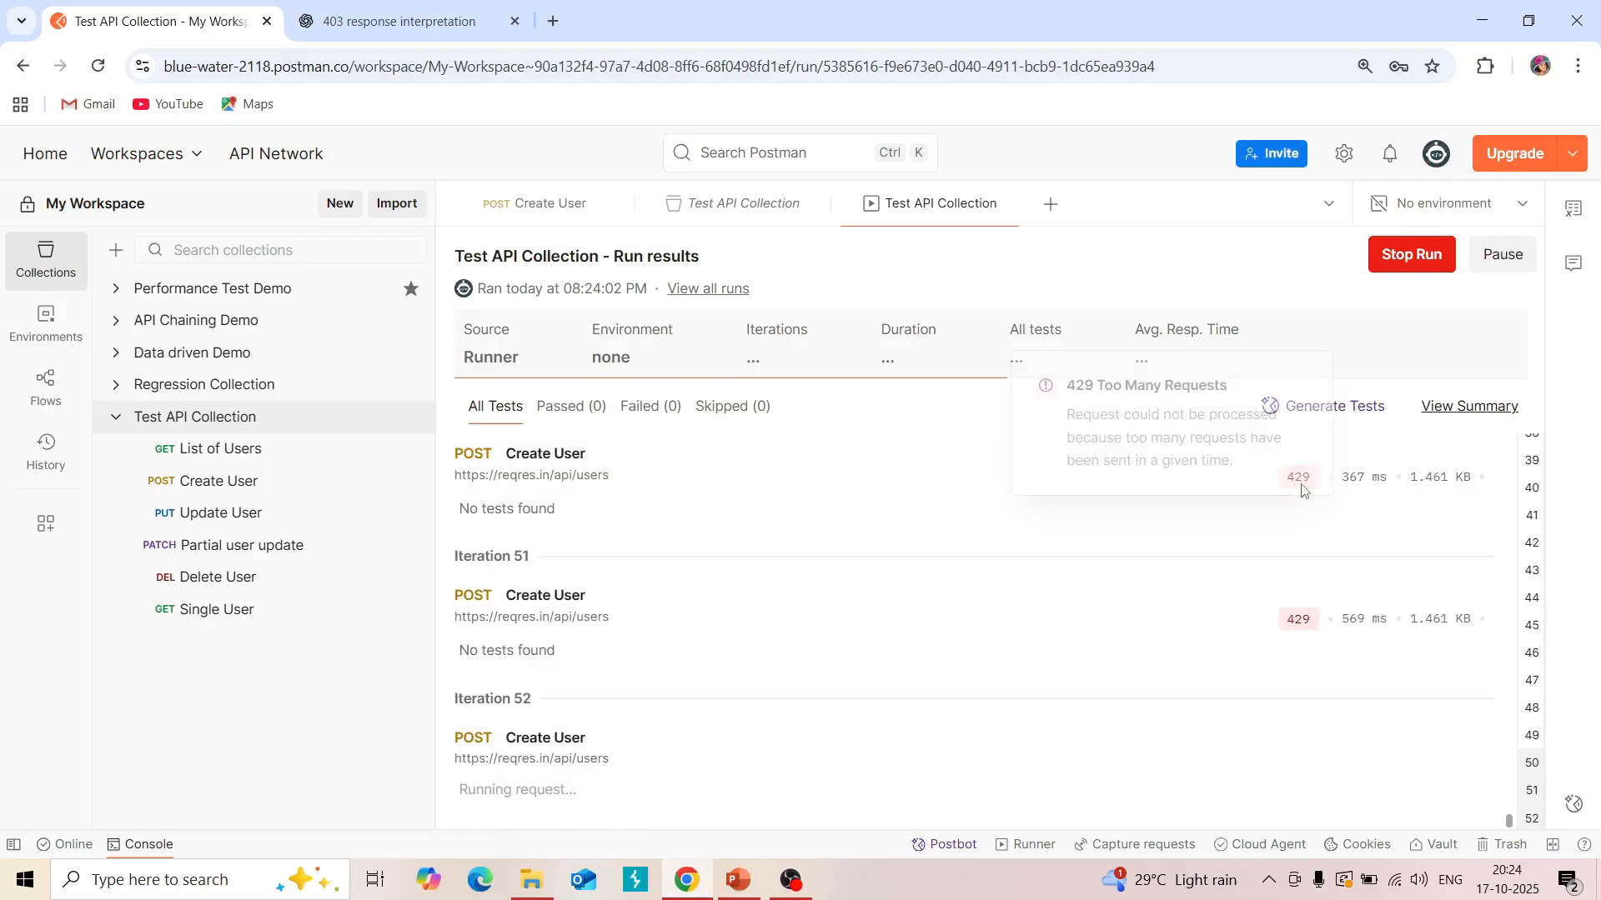
click(1406, 258)
Examine the response codes of the most recent Create User iterations in the run results for rate limiting.
mouse_move(1308, 621)
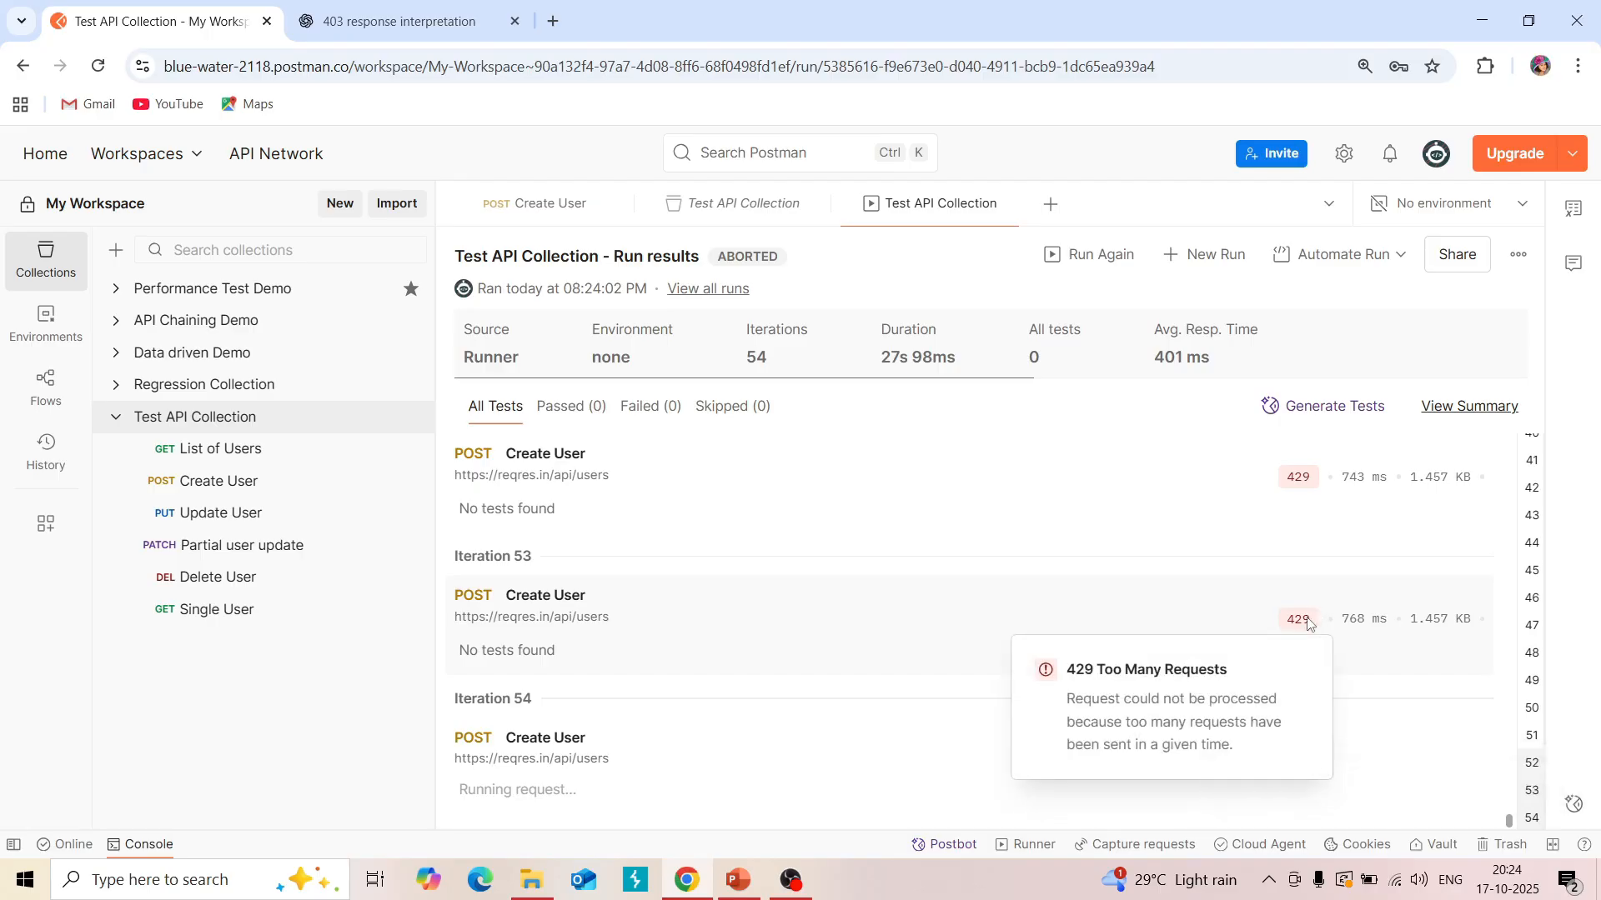
scroll(1305, 608, up, 1)
mouse_move(1301, 583)
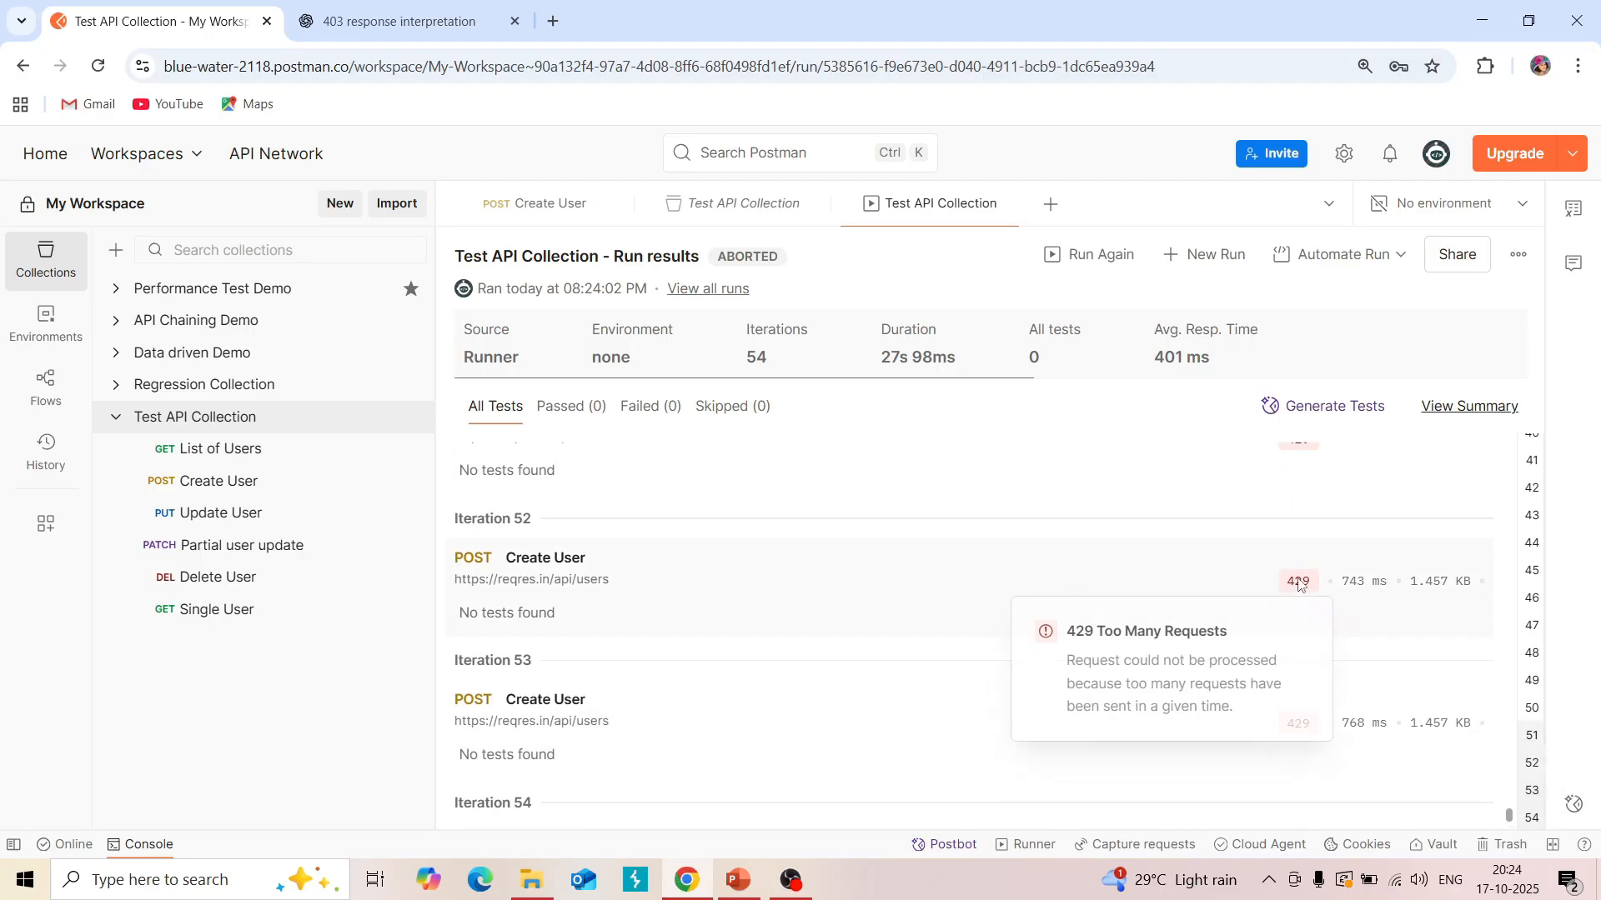
scroll(1299, 584, up, 1)
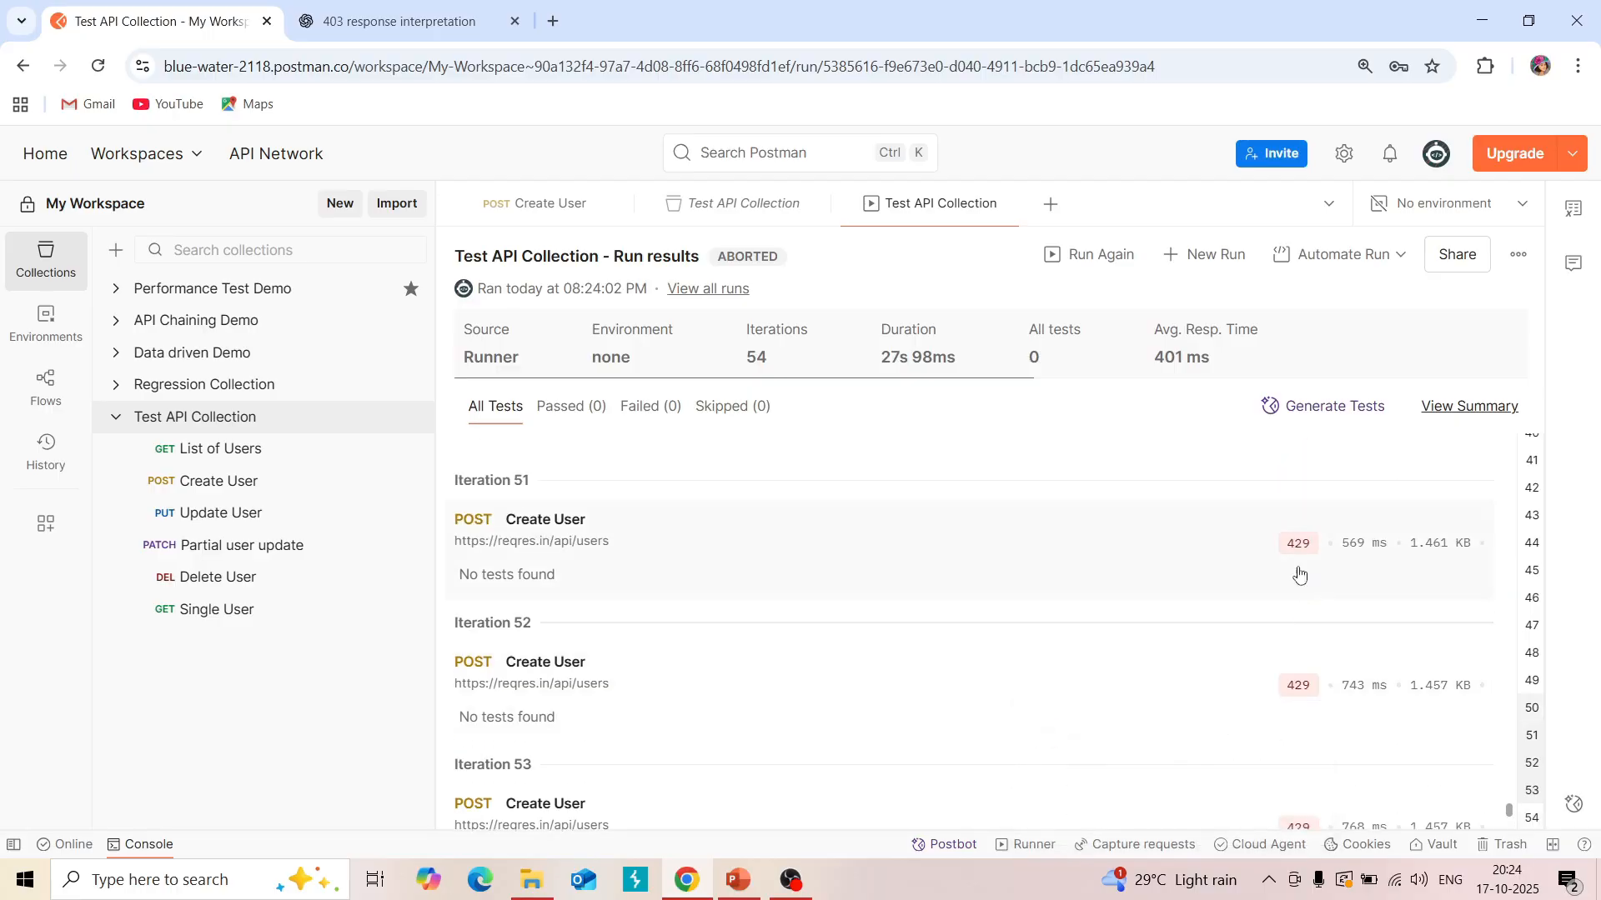
scroll(1302, 584, up, 1)
scroll(1292, 542, up, 1)
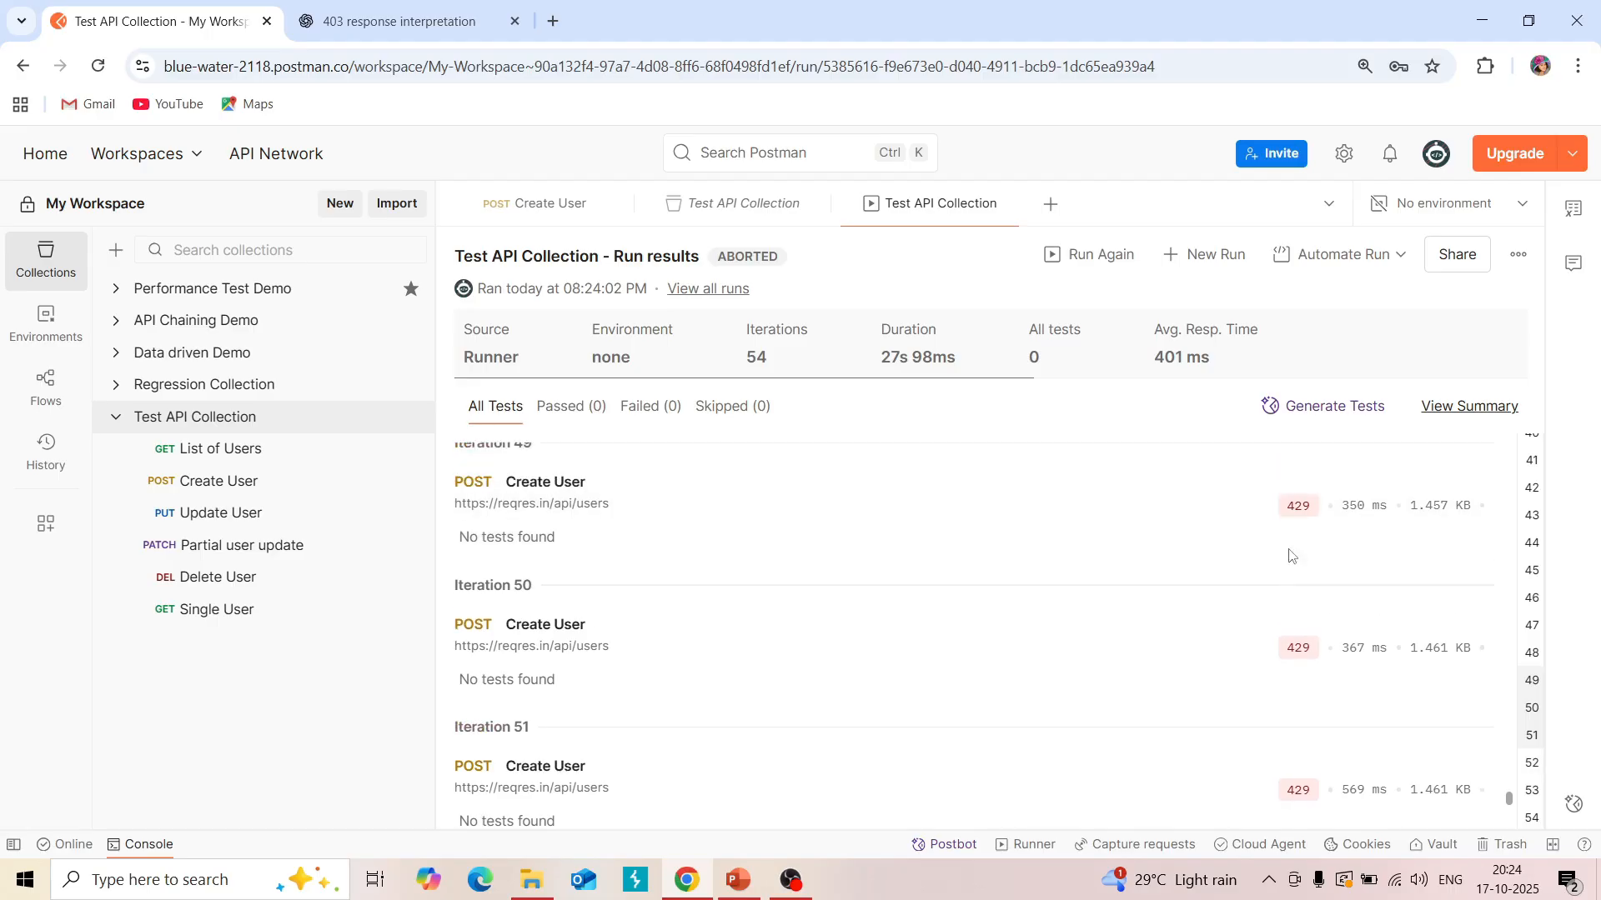
scroll(1305, 579, up, 1)
scroll(1301, 529, up, 2)
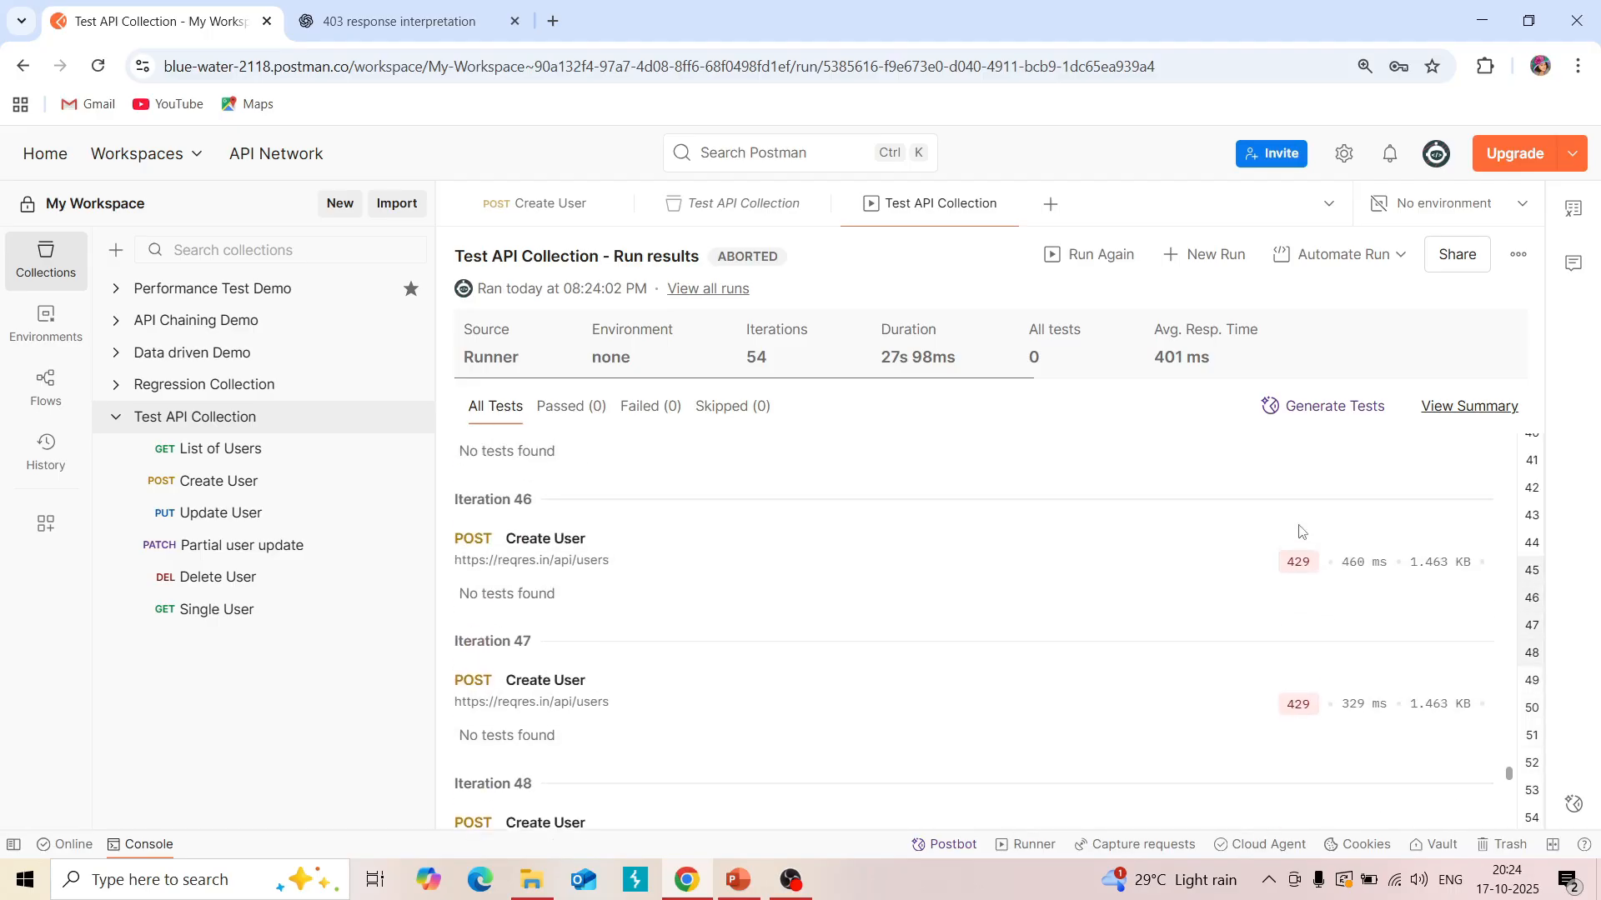
scroll(1297, 550, down, 1)
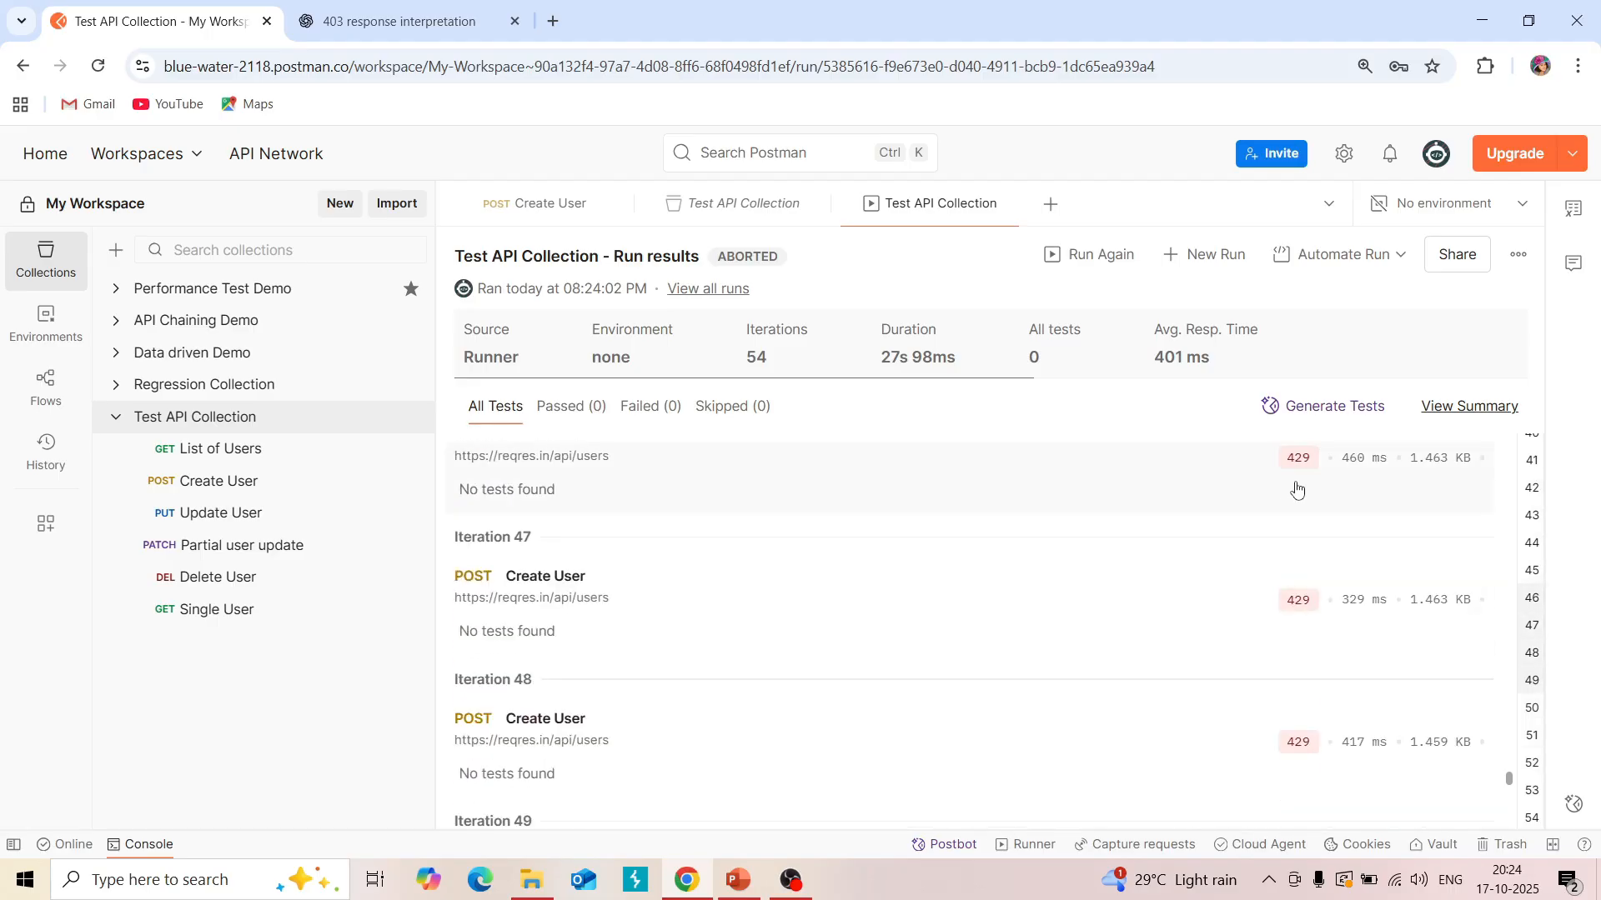
mouse_move(1306, 472)
Switch to PowerPoint and open the Logging & Monitoring (passive) slide.
click(740, 772)
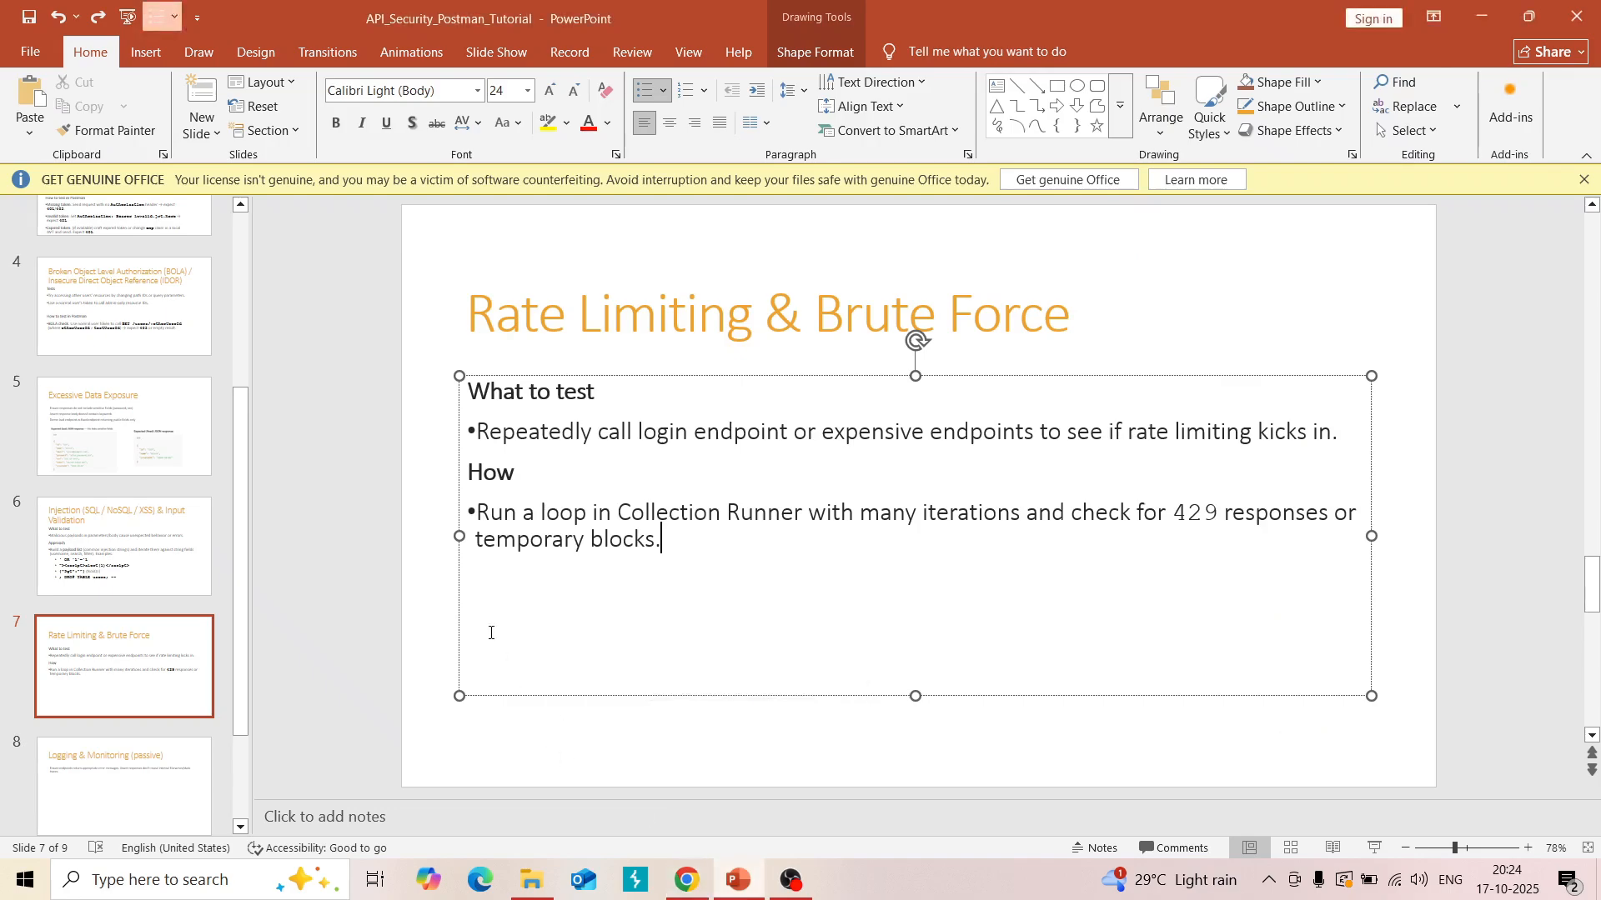
click(150, 640)
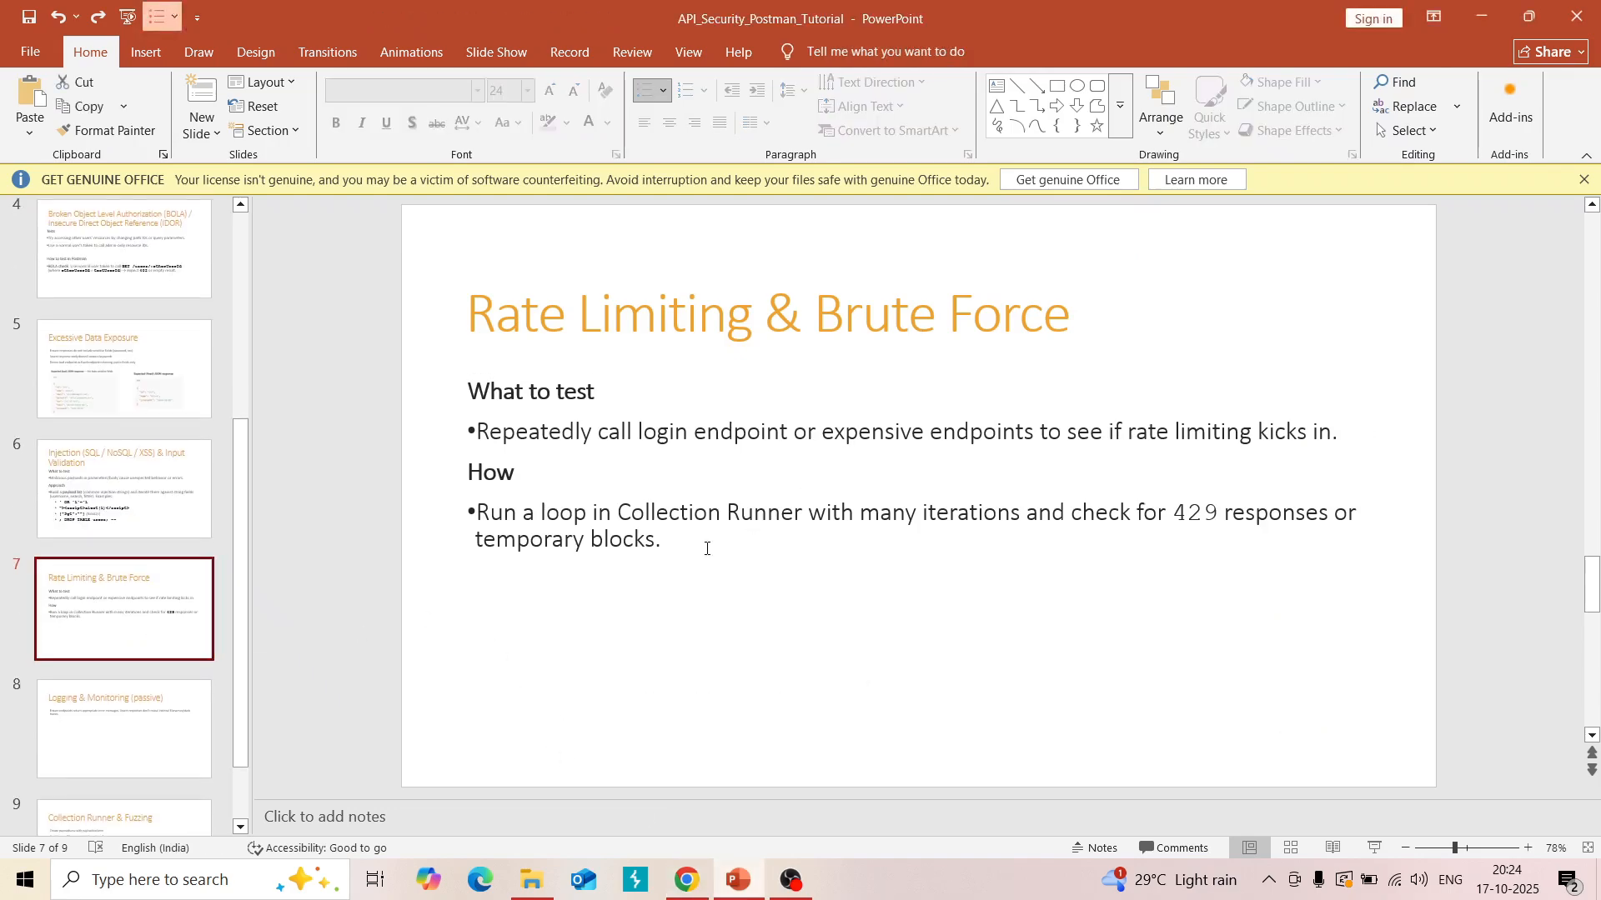
scroll(109, 666, down, 1)
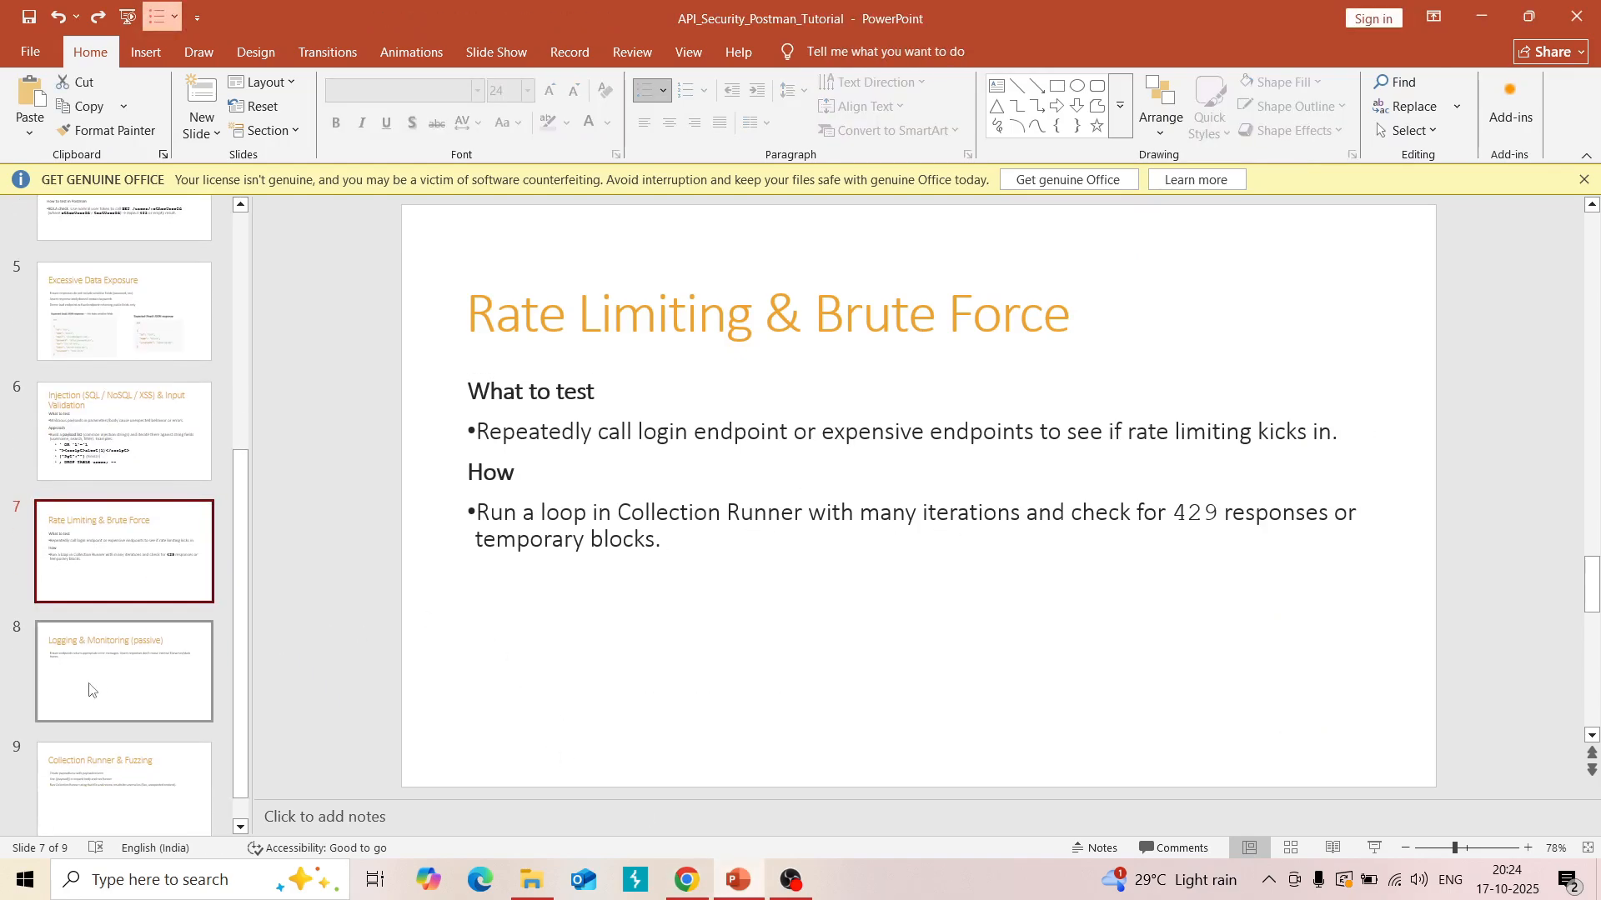
click(90, 689)
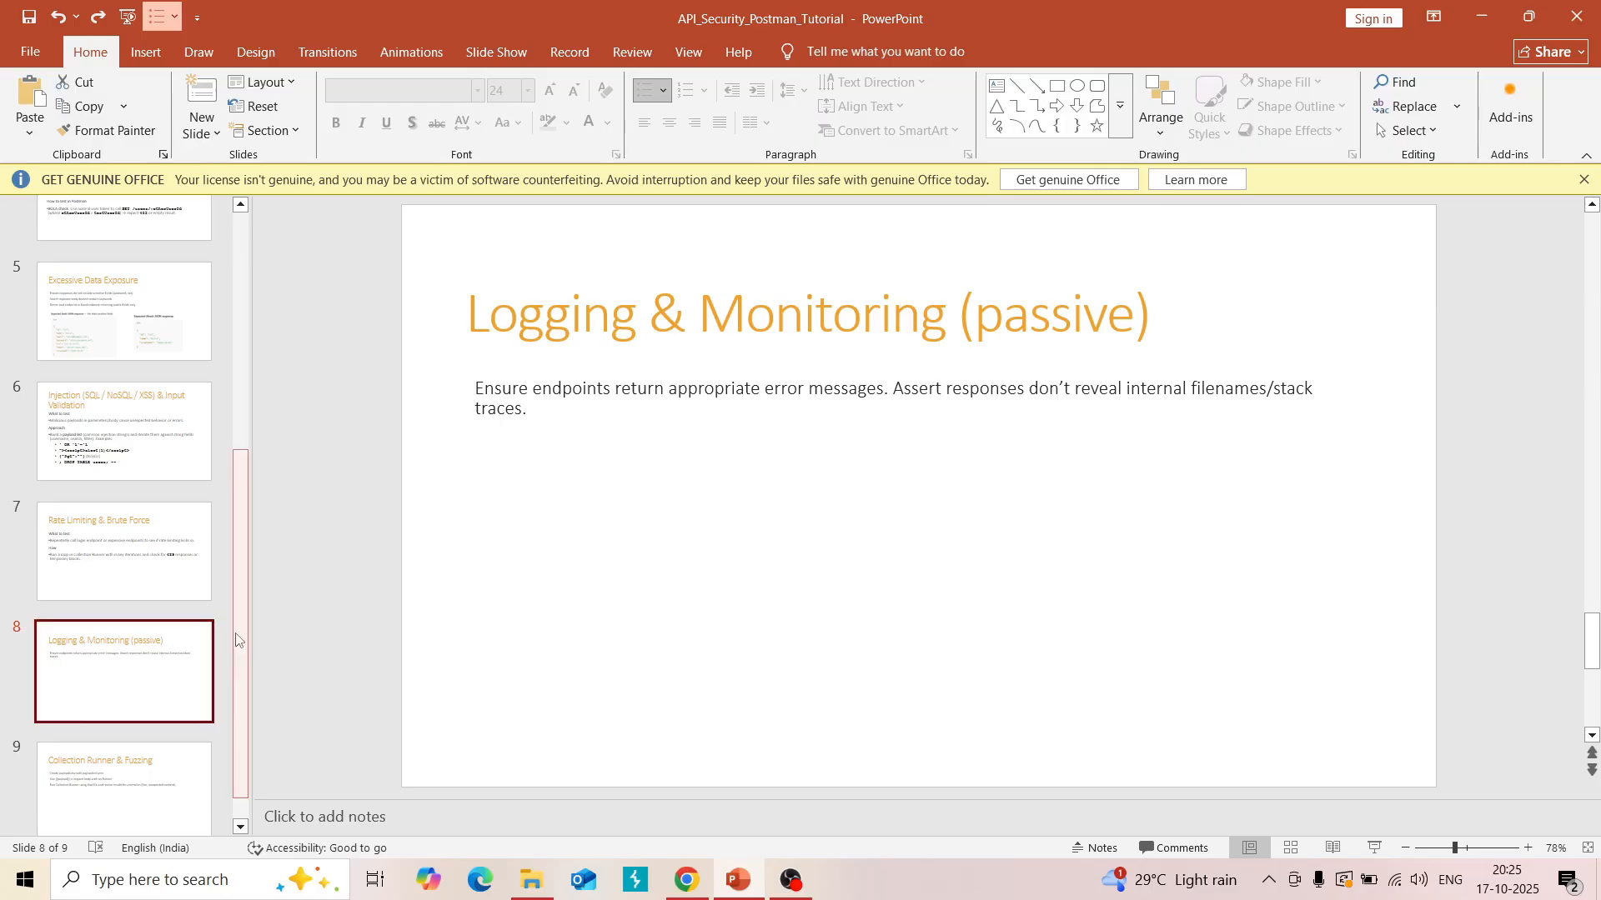
scroll(238, 660, down, 1)
Switch back to Postman and compare response codes between the earlier and the last iterations of the run.
click(679, 886)
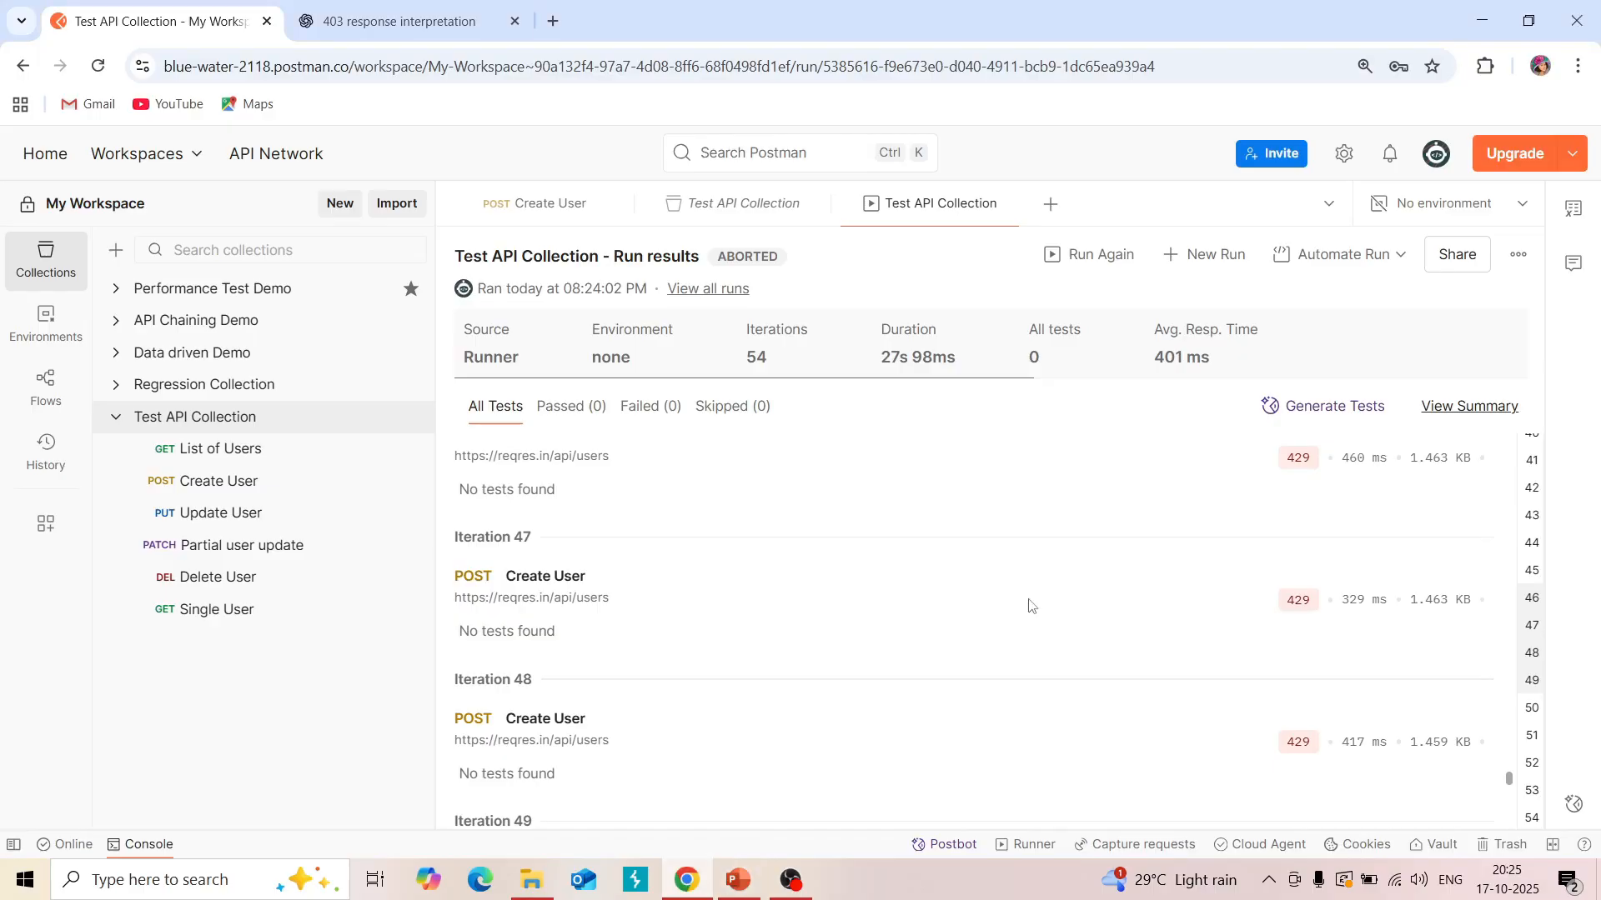
mouse_move(1320, 485)
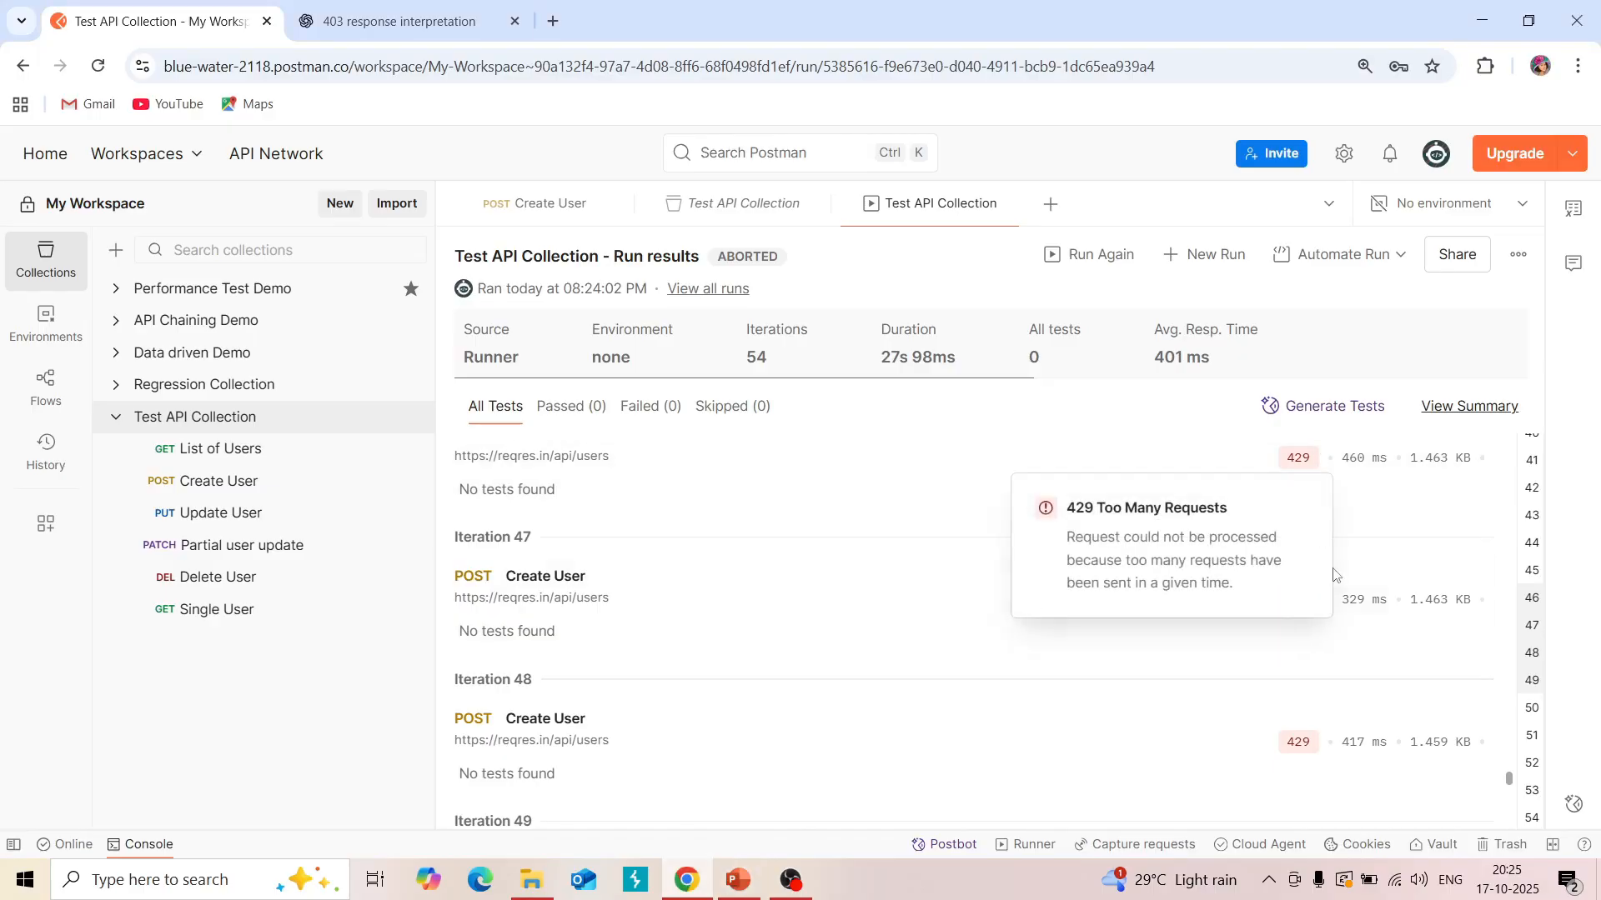
scroll(1357, 662, down, 8)
scroll(1359, 662, up, 15)
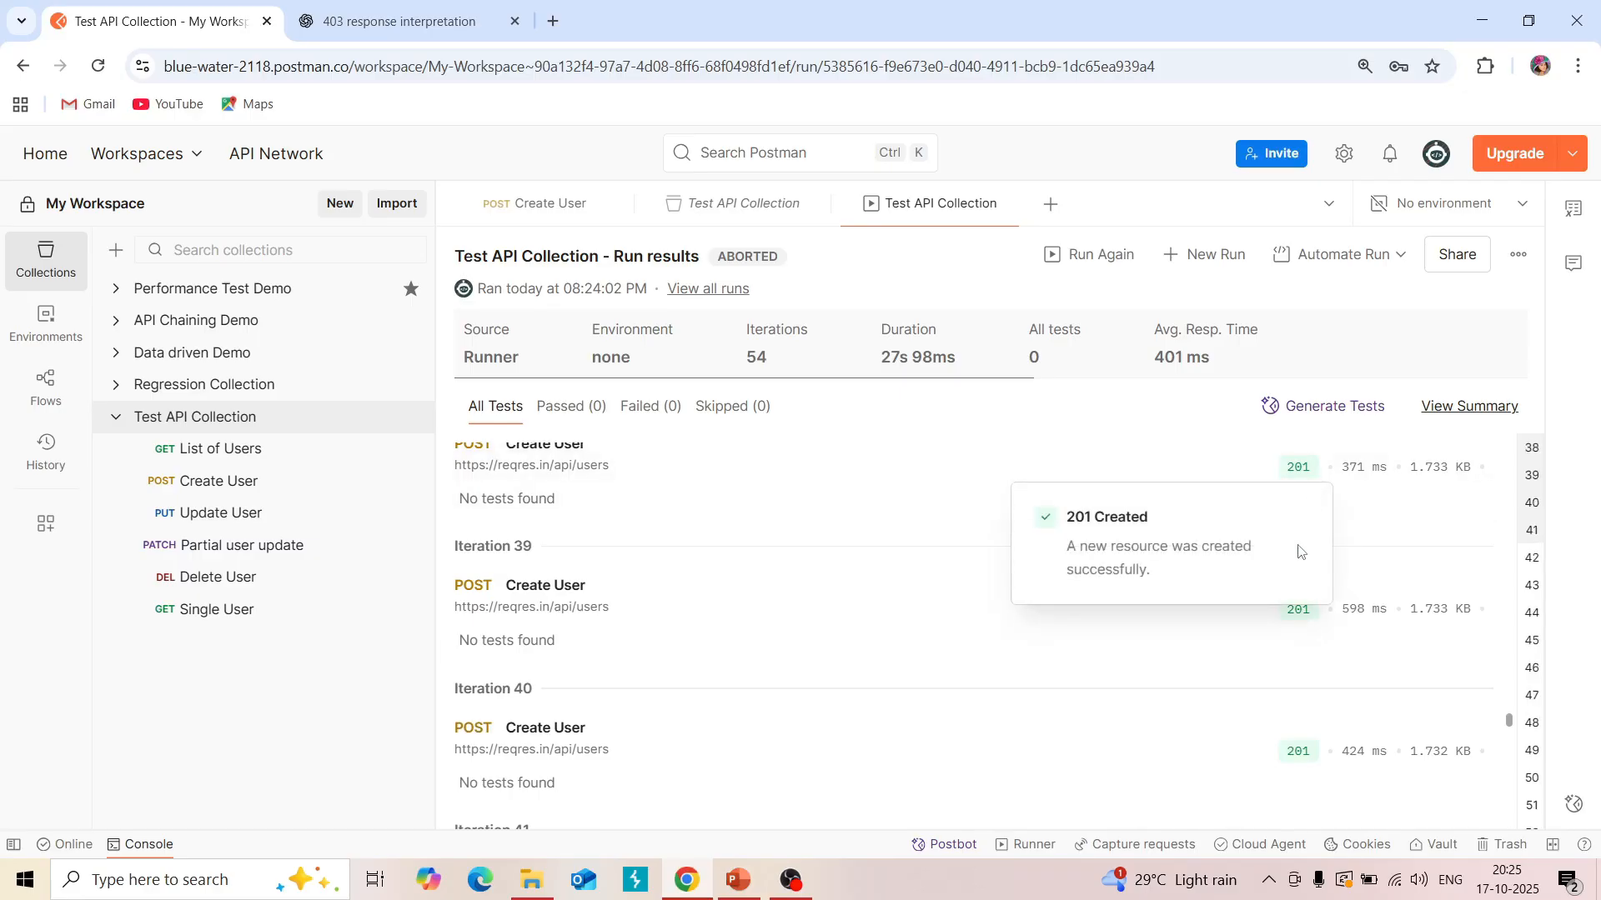
Examine the Create User response codes across iterations 34 to 42 of the aborted run.
scroll(1395, 536, up, 5)
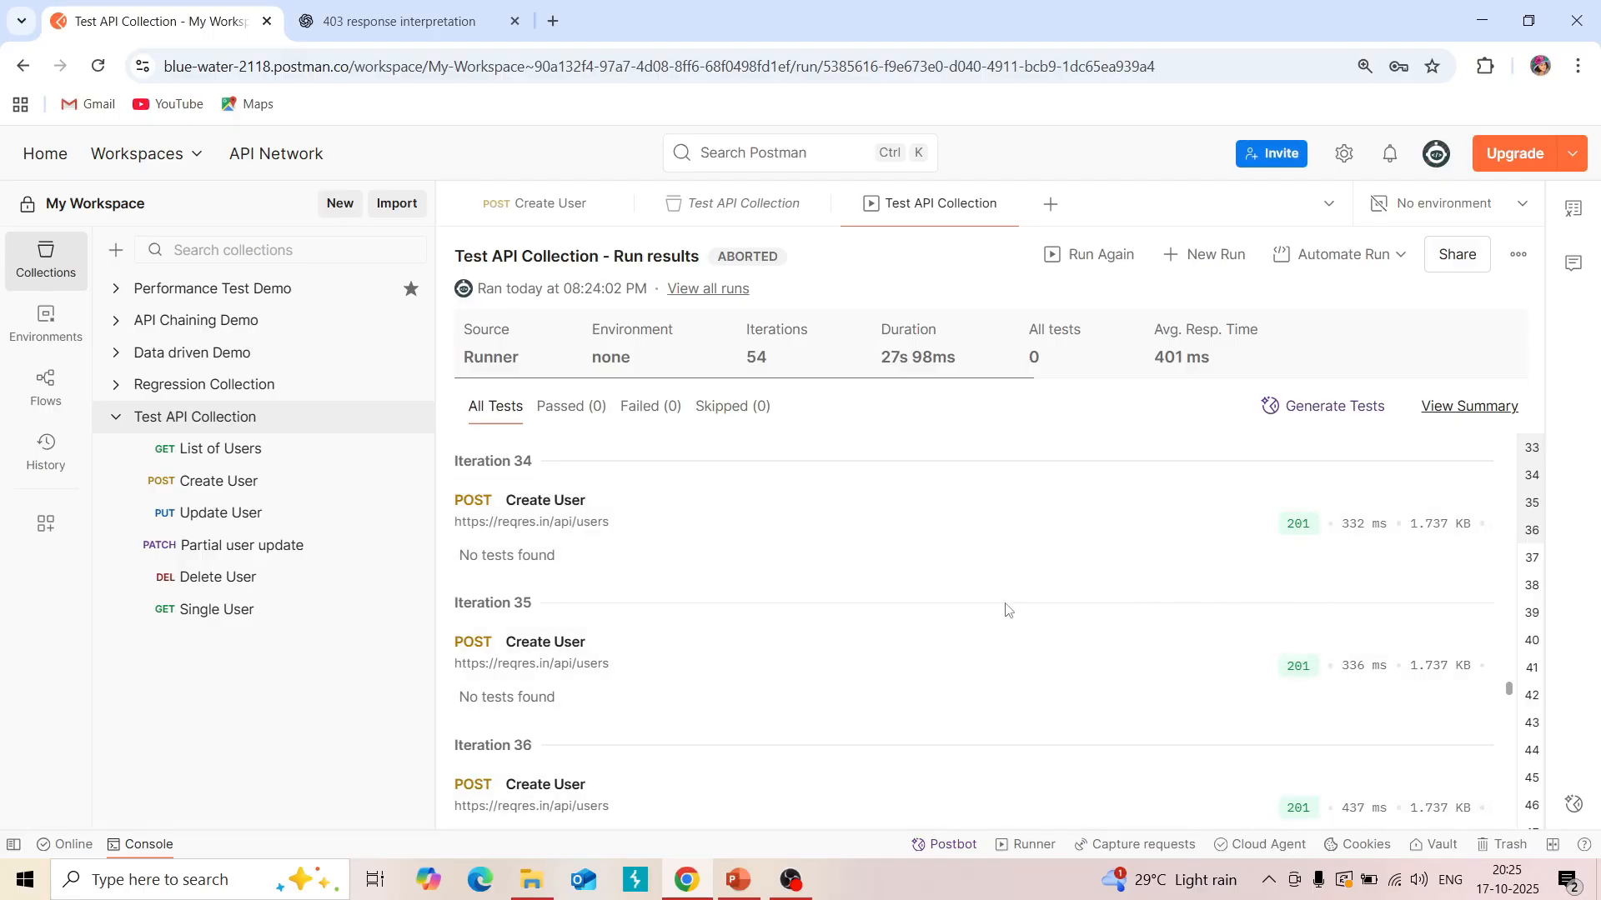
scroll(1233, 602, down, 6)
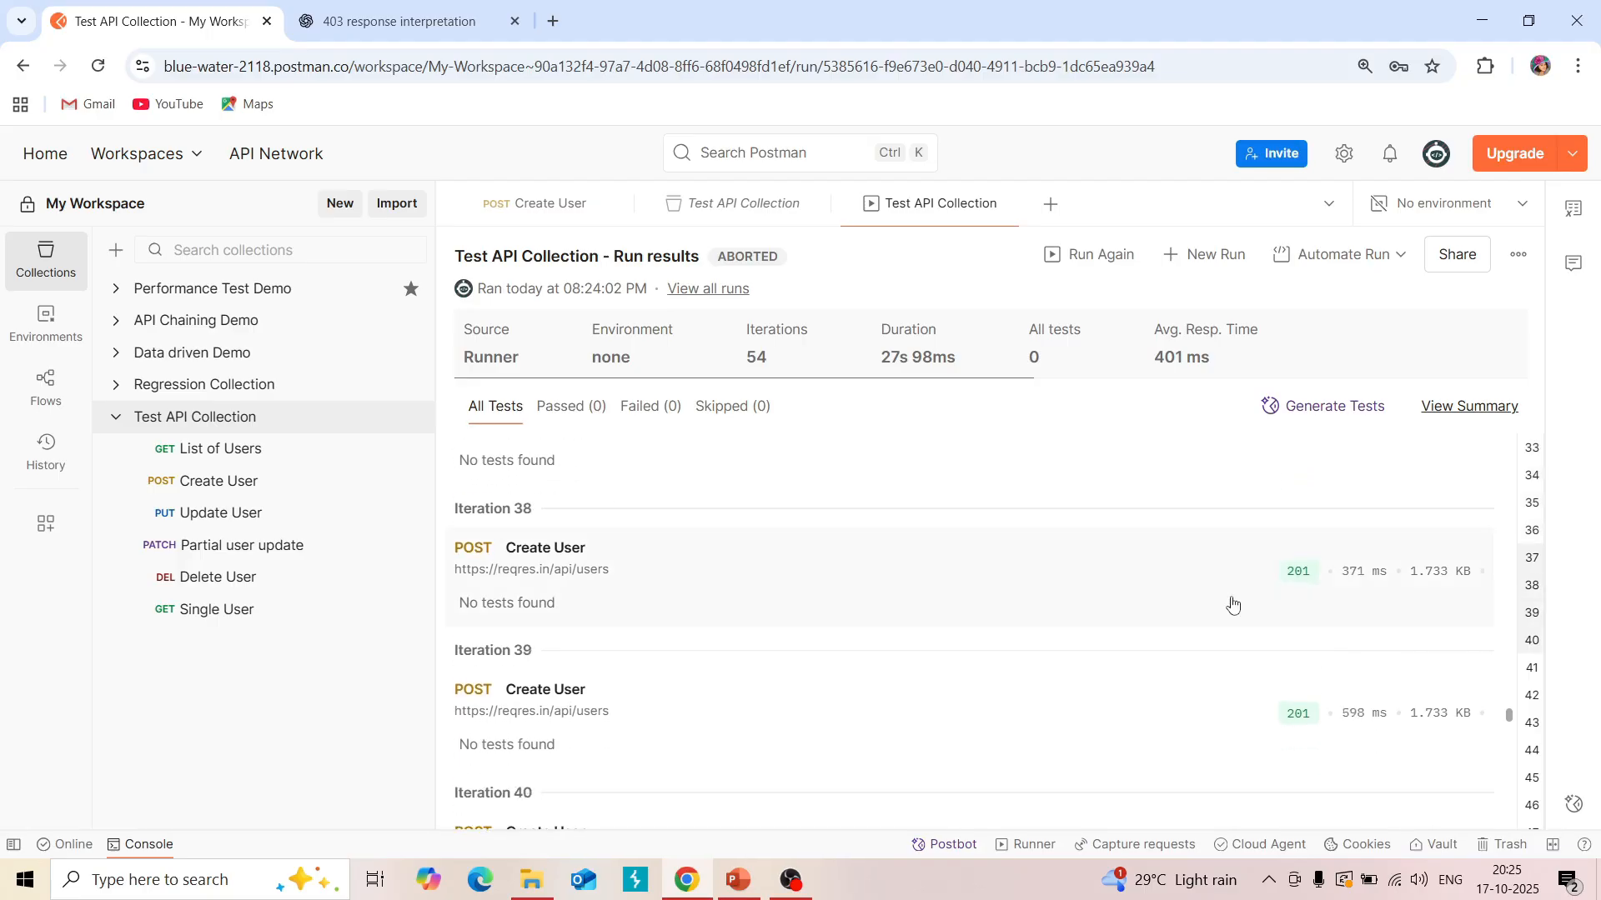
scroll(1233, 602, down, 4)
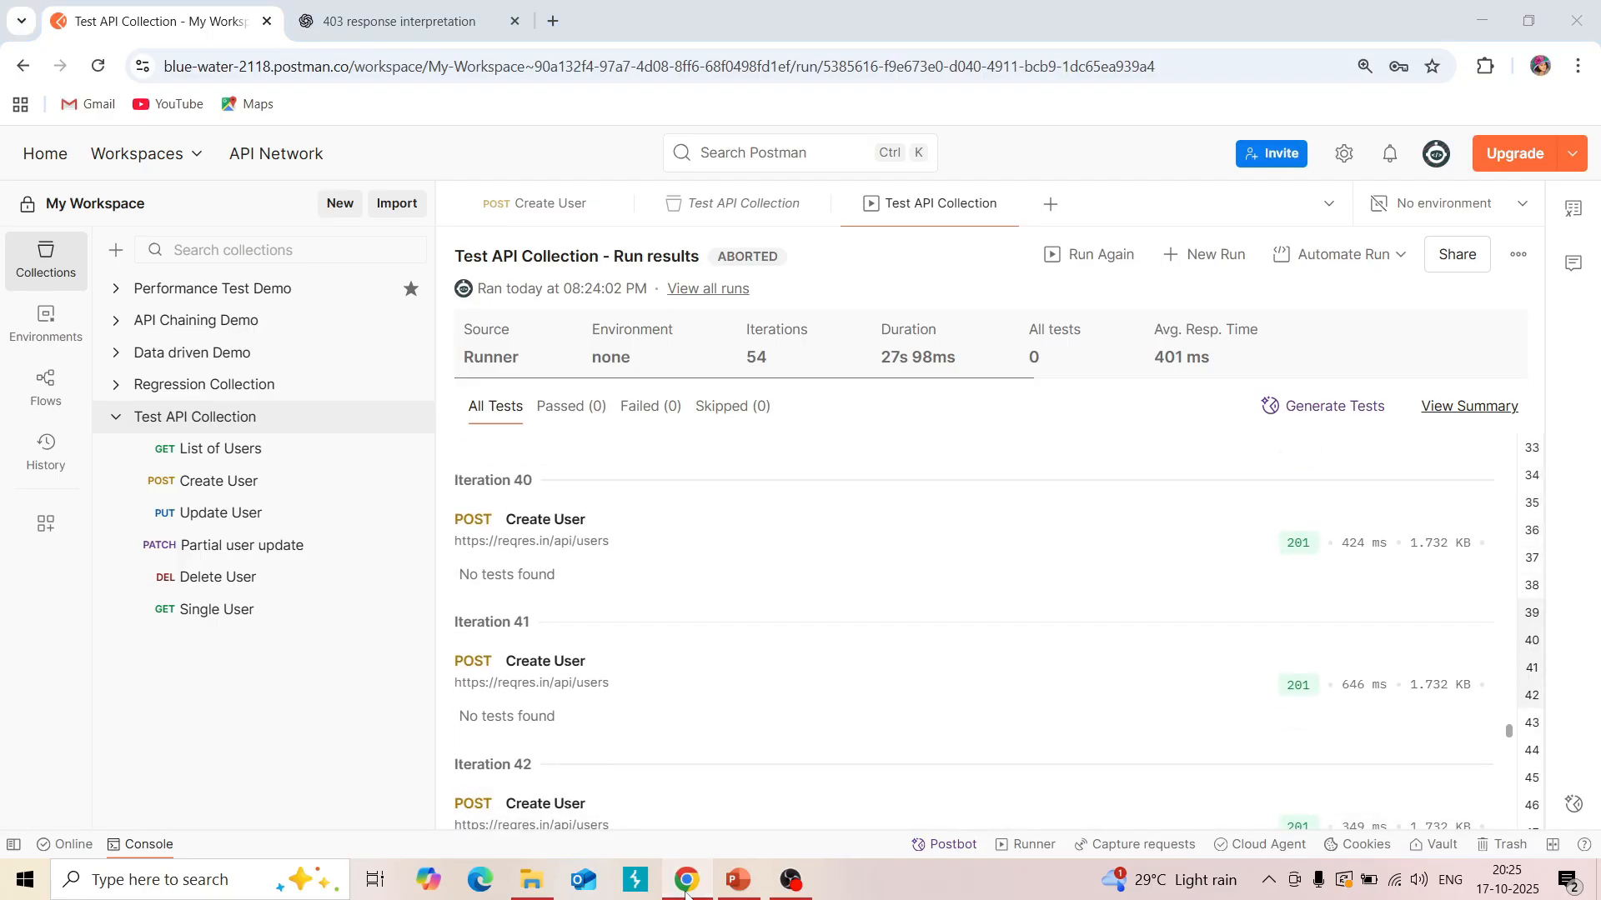
Switch to PowerPoint, open the Collection Runner & Fuzzing slide, and highlight the "5xx, unexpected" anomaly wording.
click(686, 883)
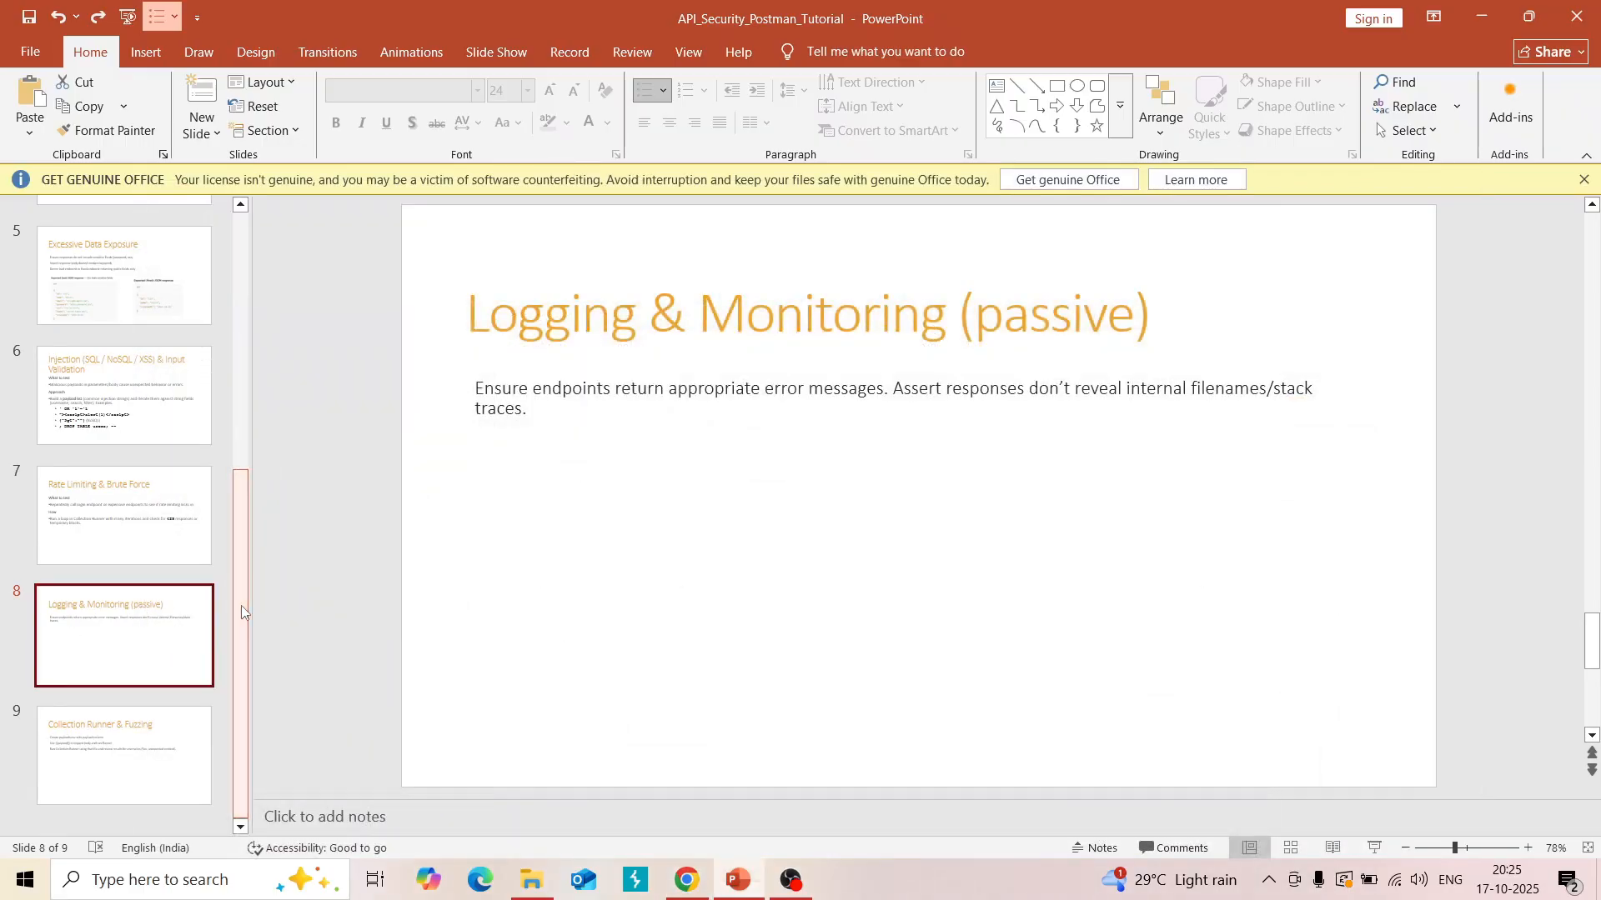
click(162, 730)
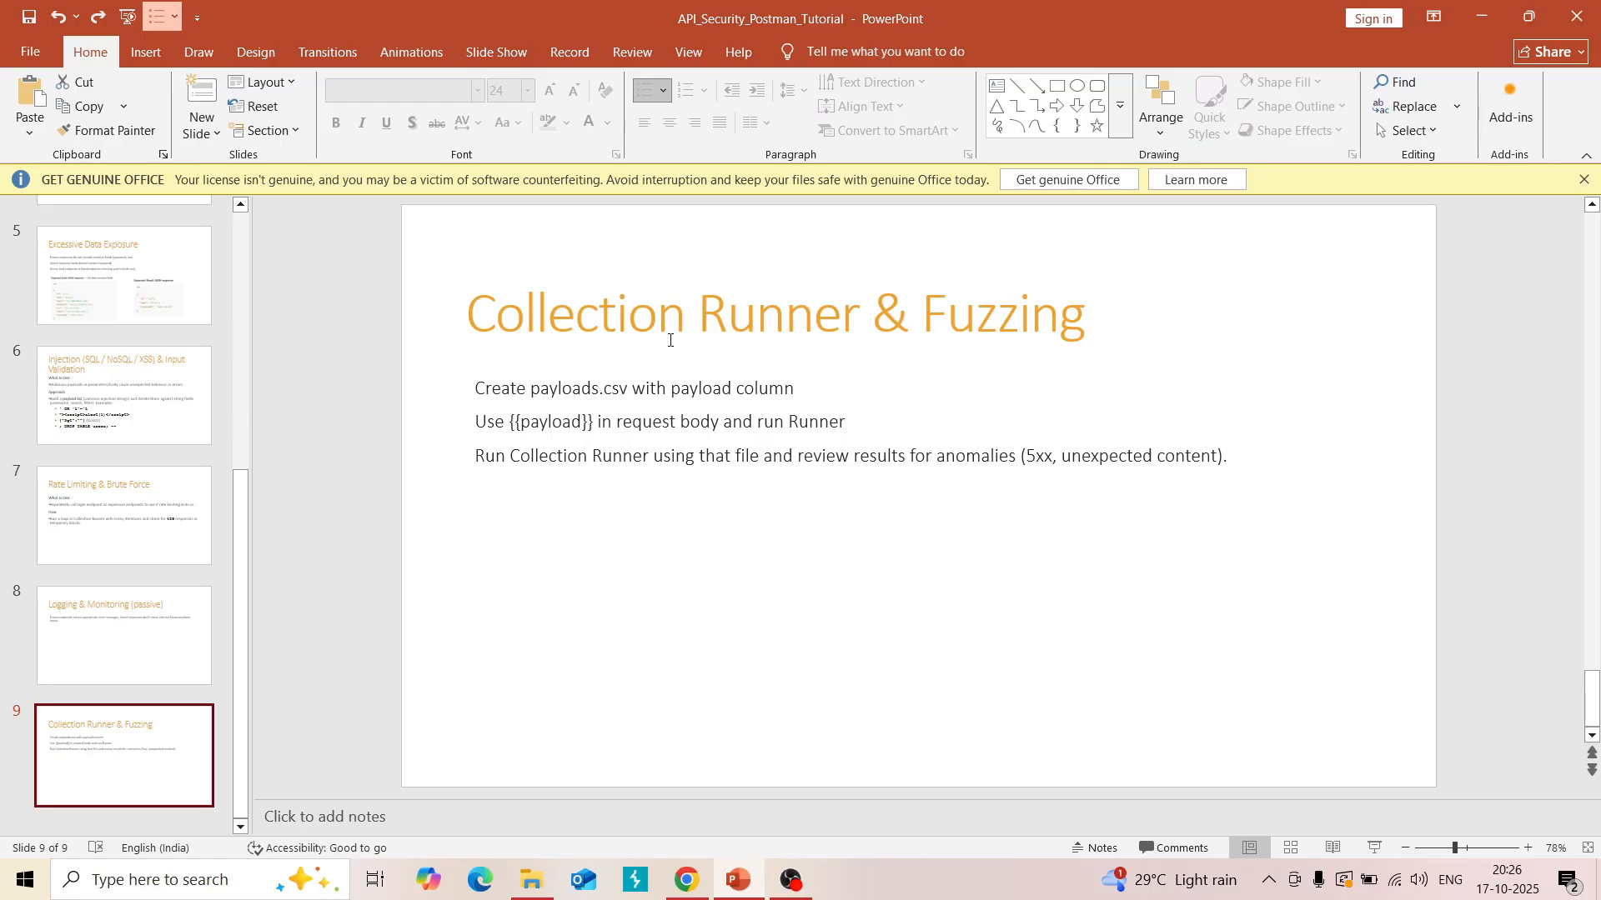
click(1031, 453)
drag(1029, 452, 1156, 455)
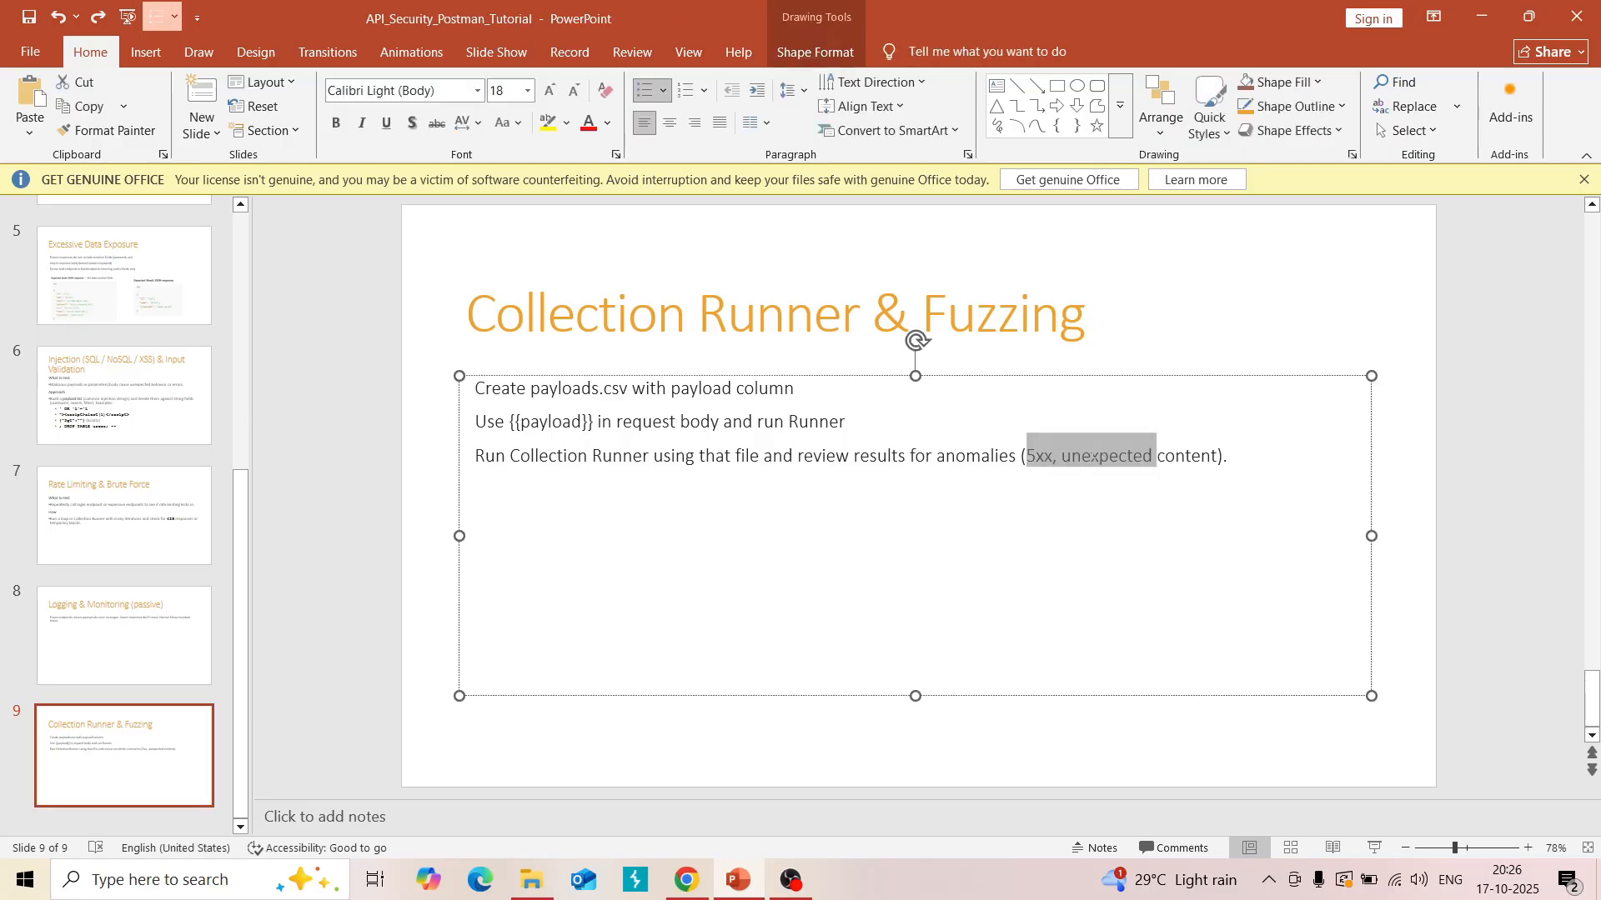
click(1110, 517)
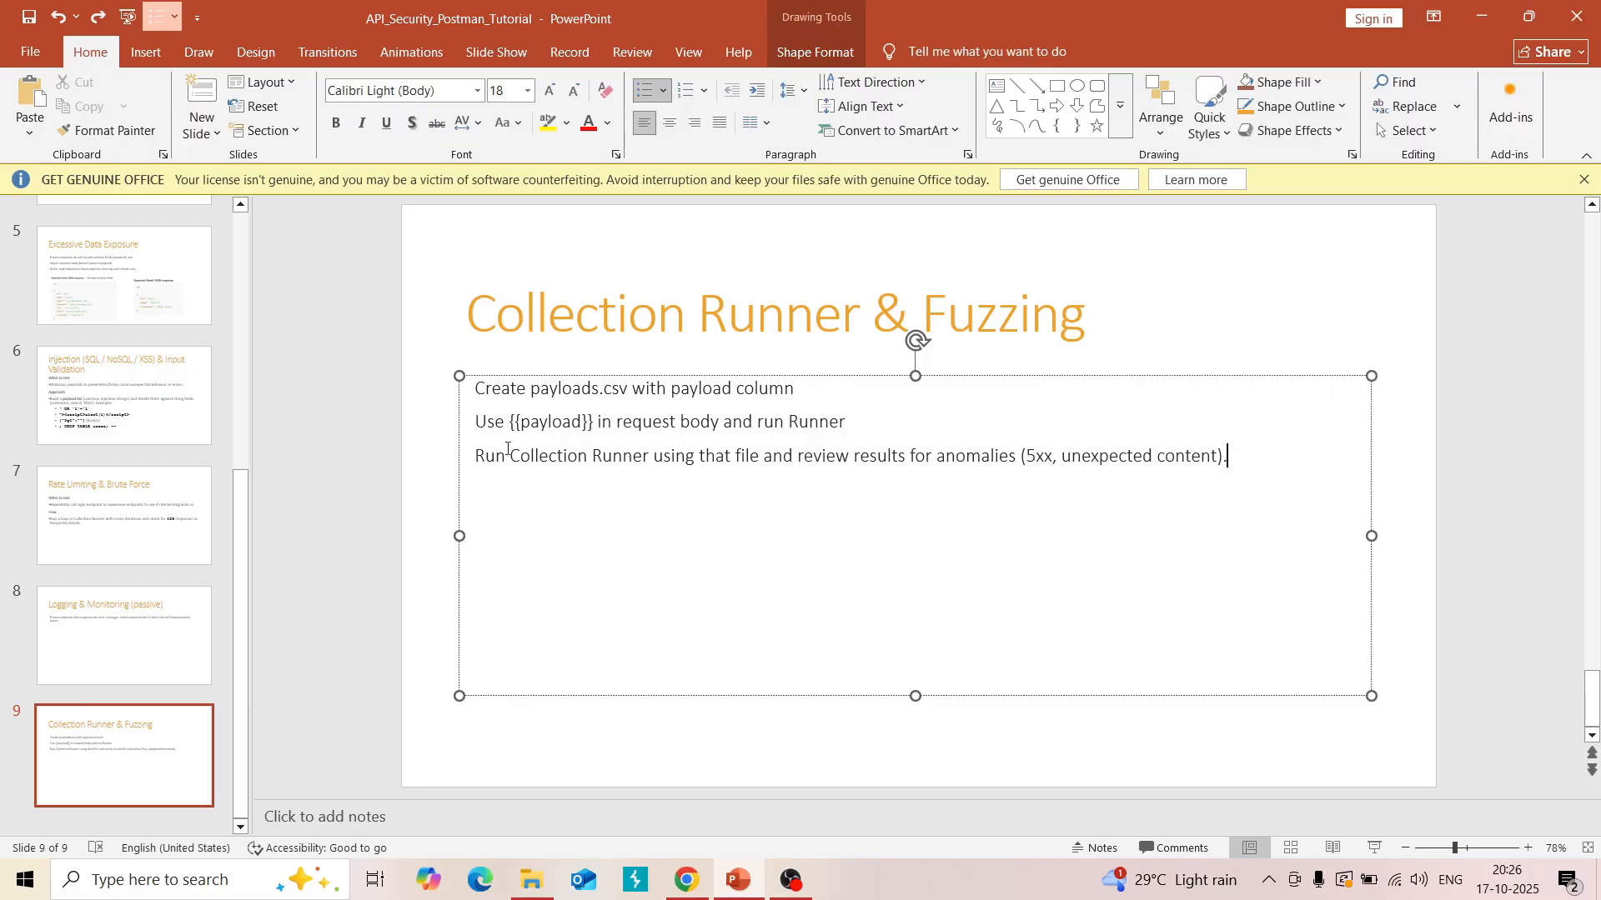
Switch to the ChatGPT page in the browser and review the API response codes down to the 5xx server errors heading.
click(686, 880)
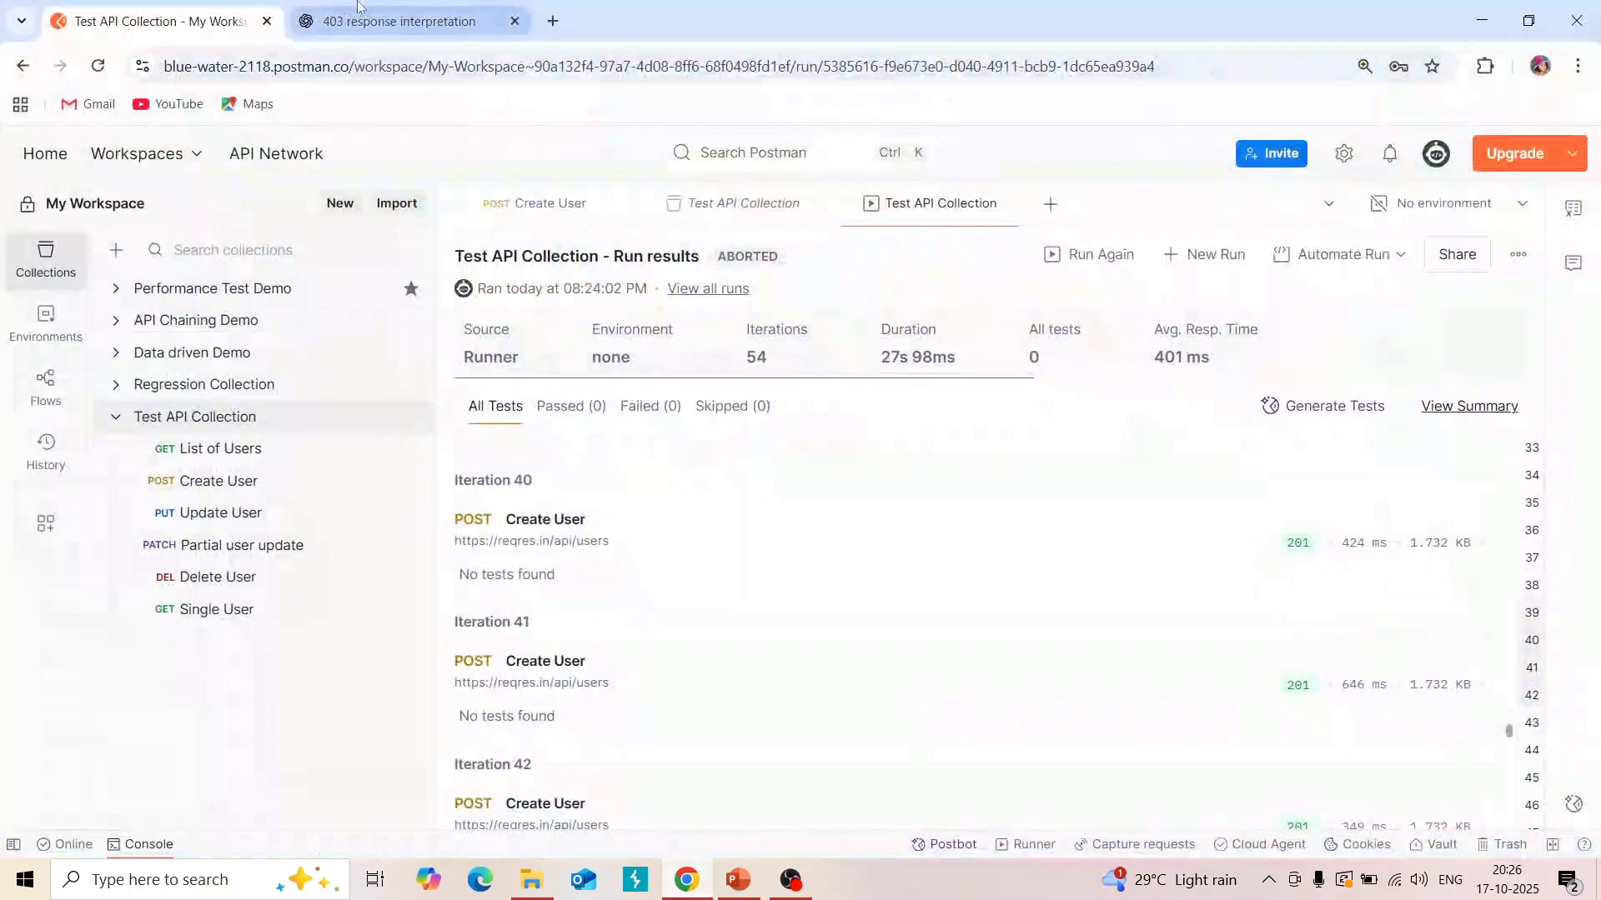
click(400, 20)
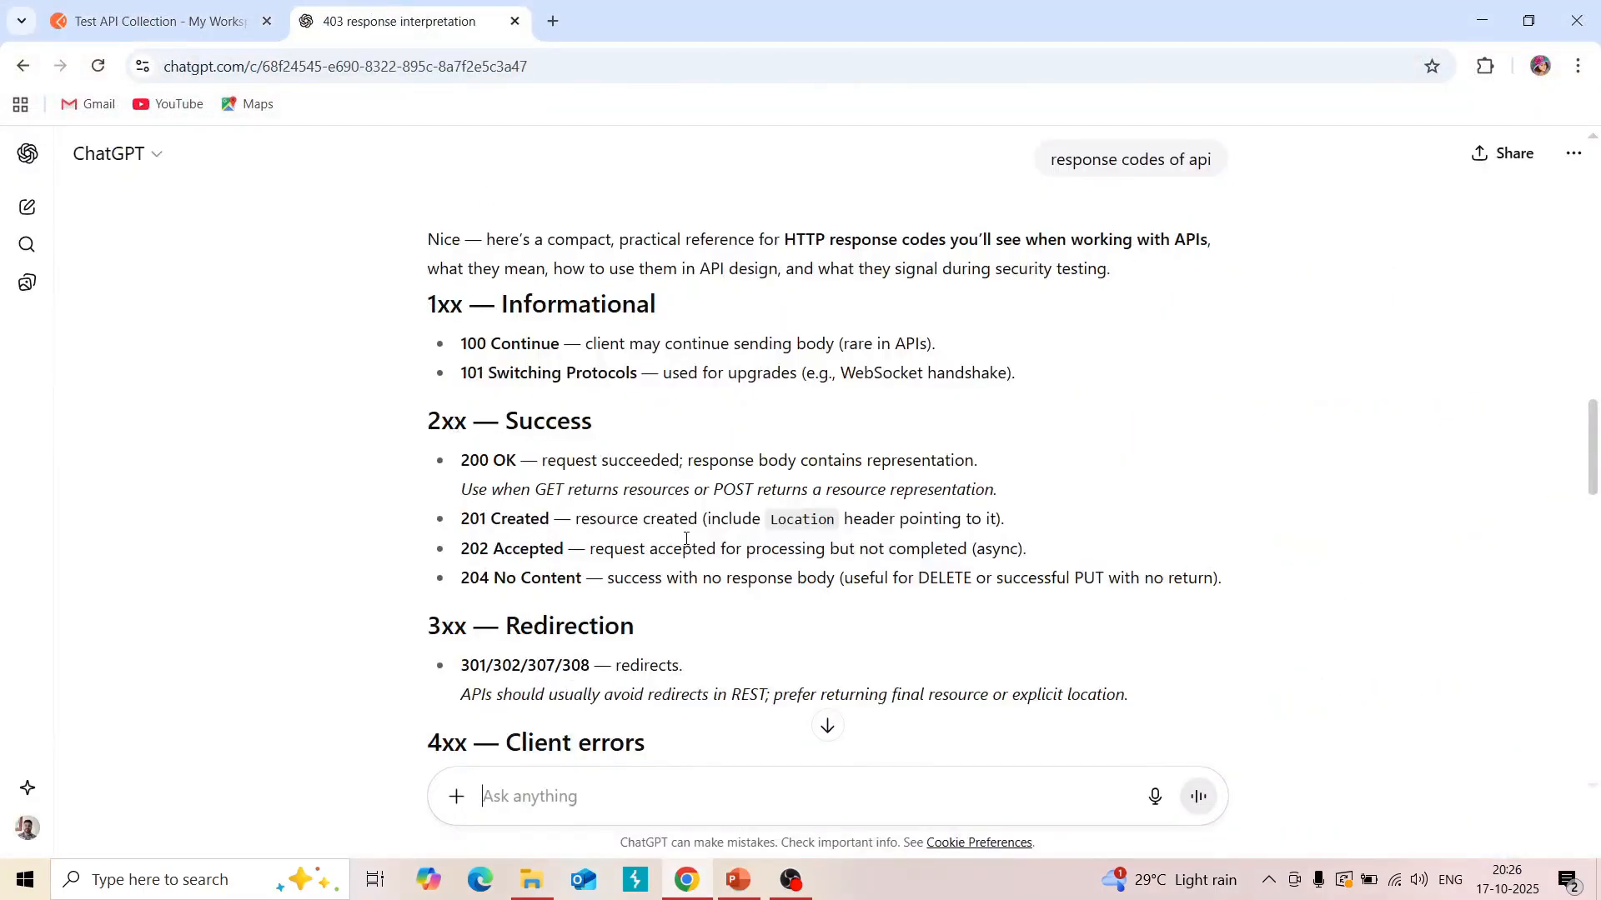
scroll(686, 539, down, 1)
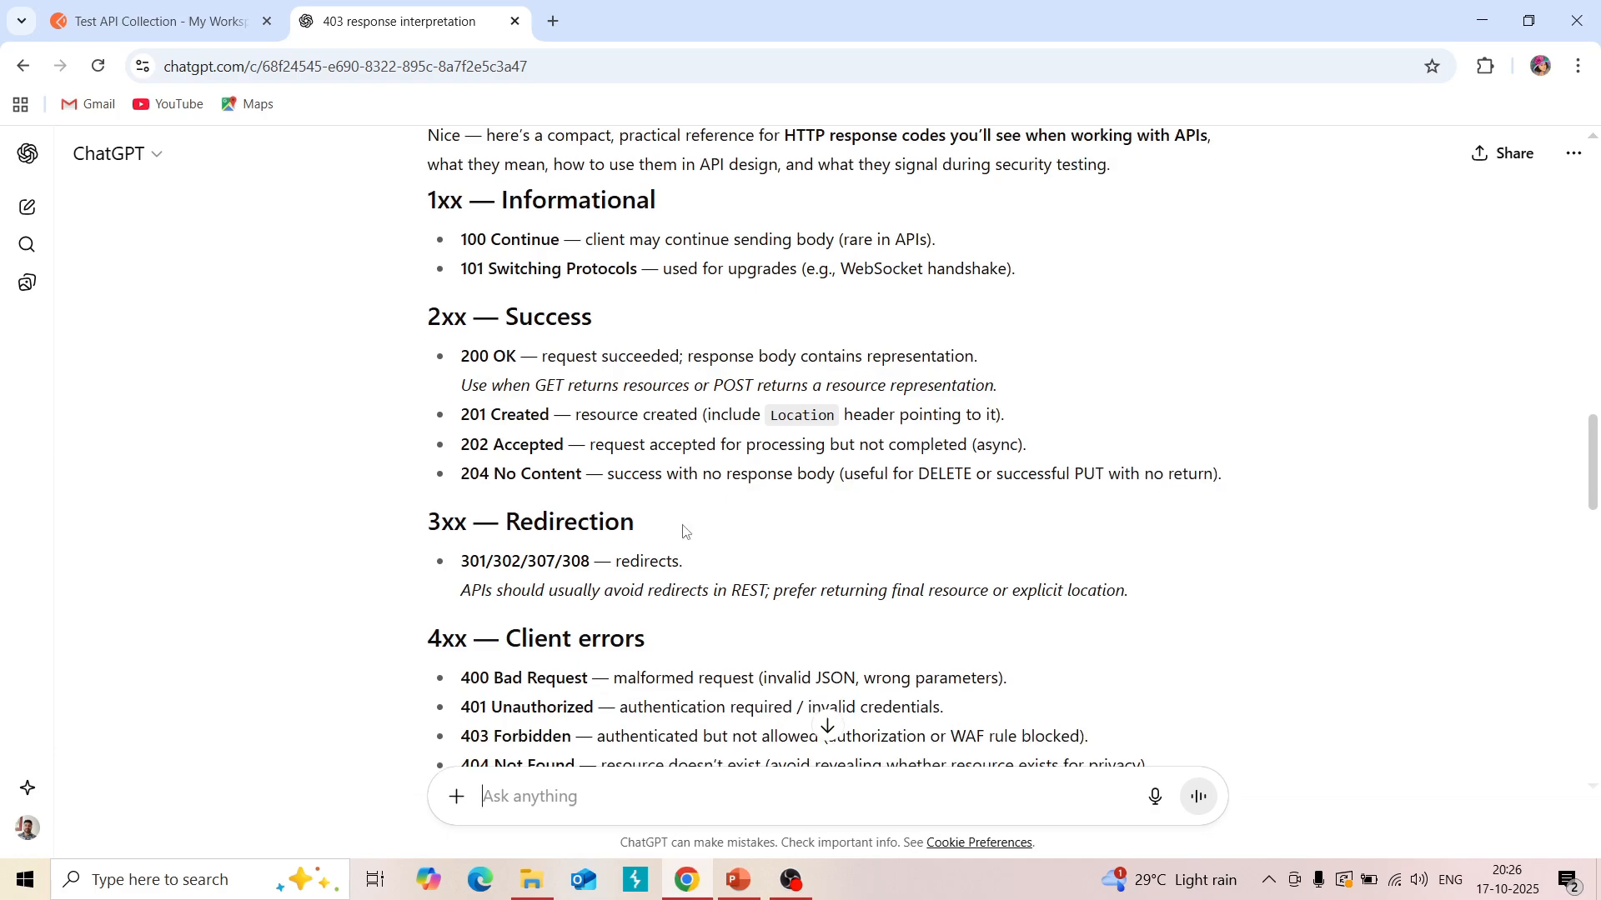
scroll(682, 530, down, 2)
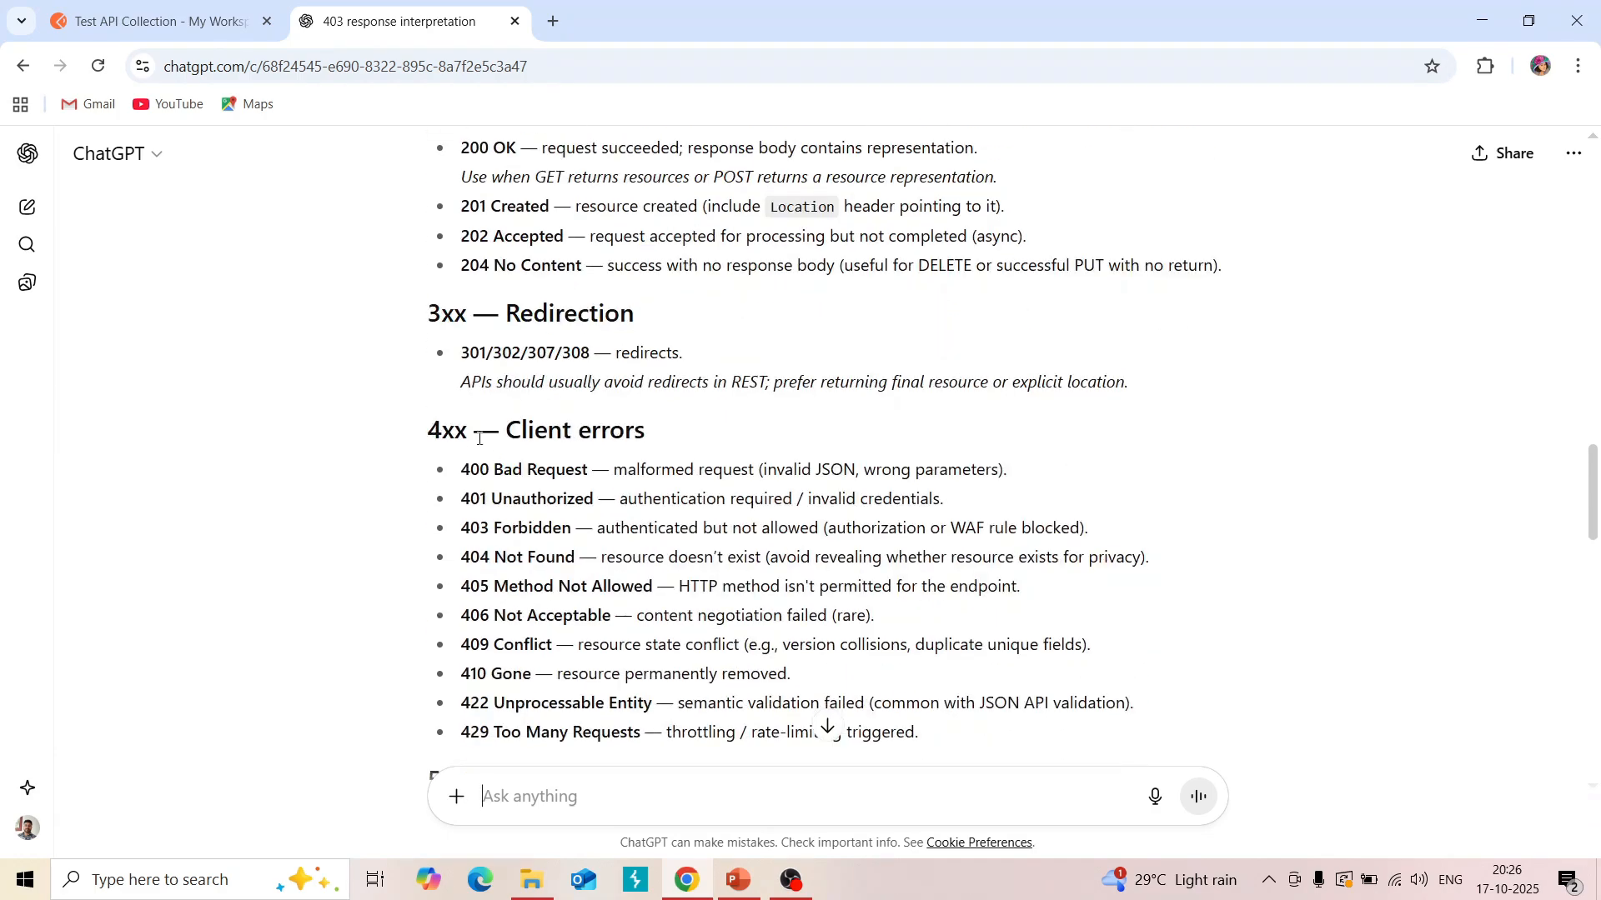
scroll(672, 473, down, 3)
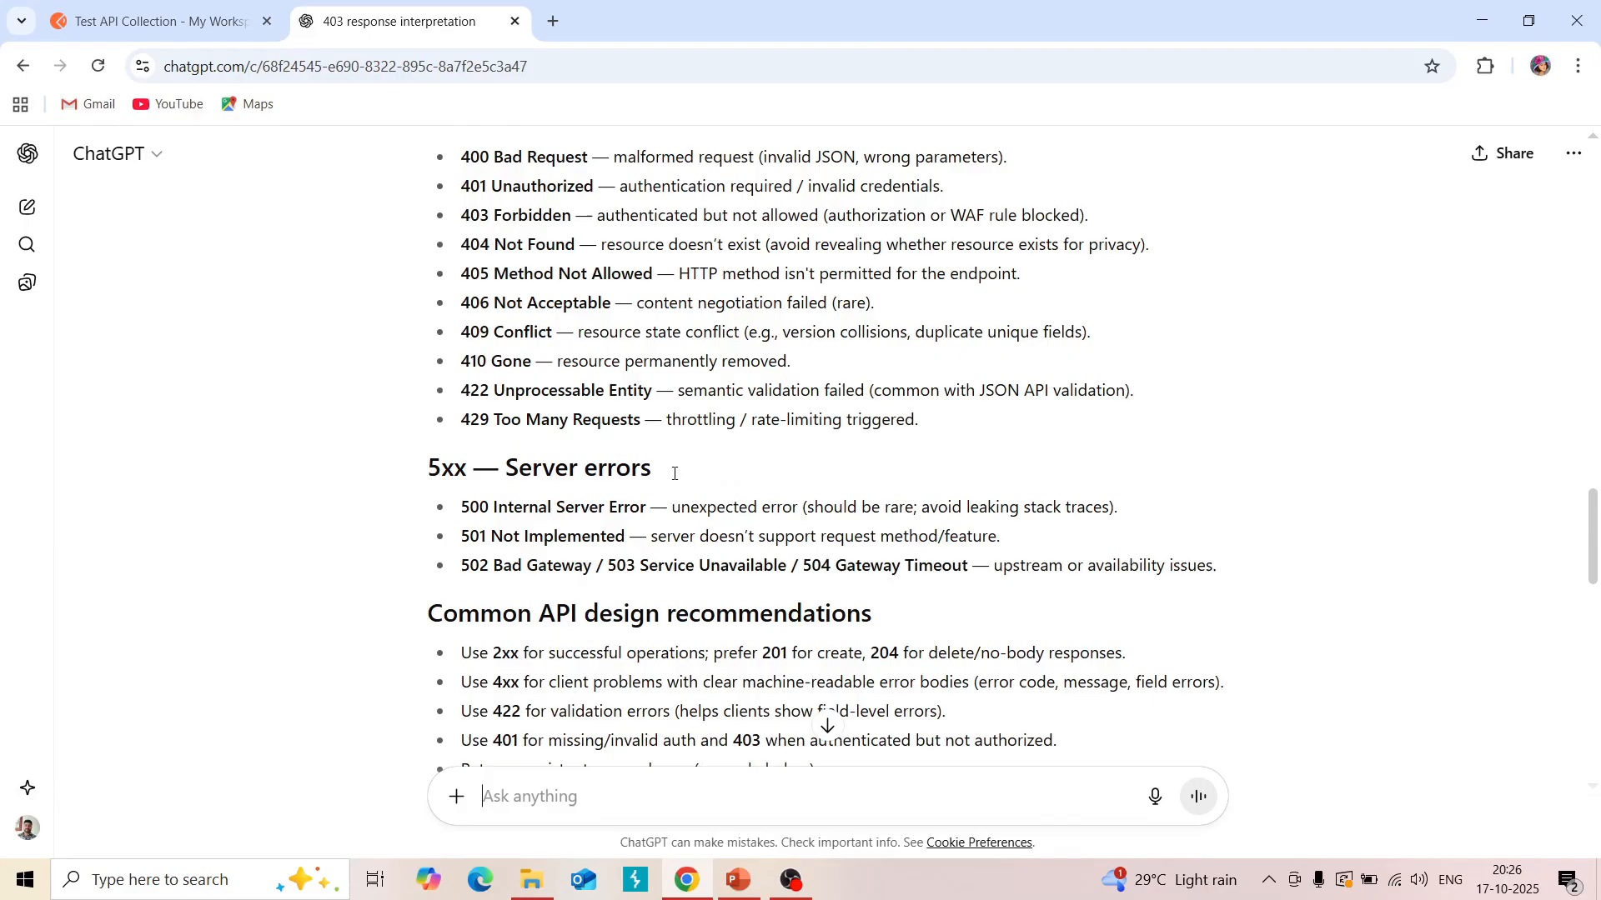
drag(428, 473, 663, 466)
click(719, 474)
Return to Postman and start configuring a new run of Test API Collection.
click(158, 21)
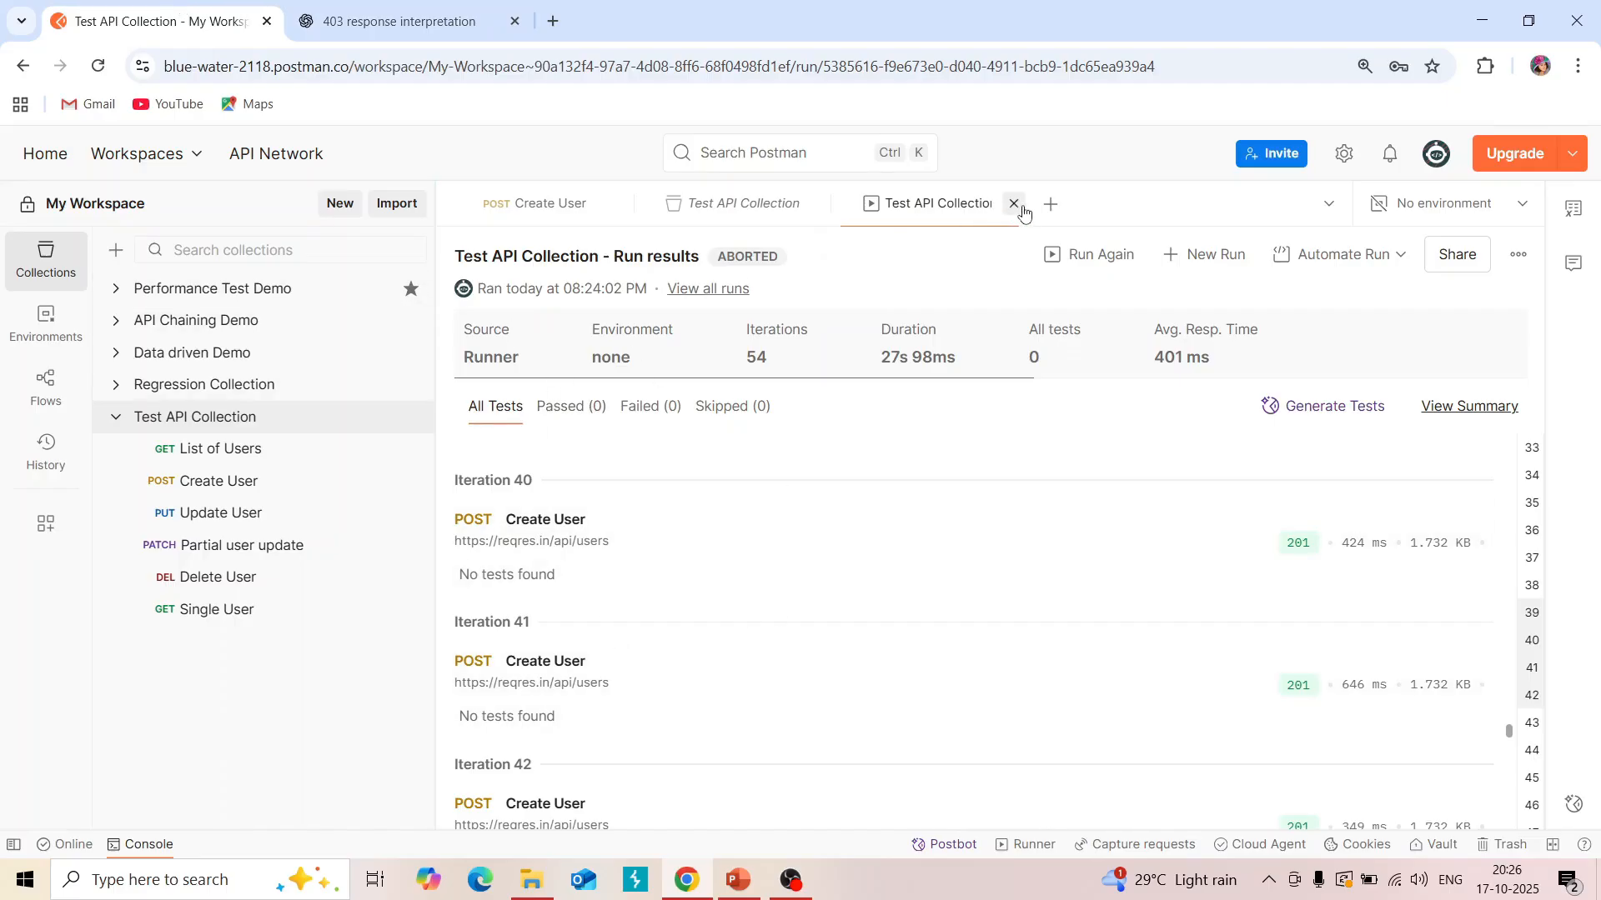
click(1225, 255)
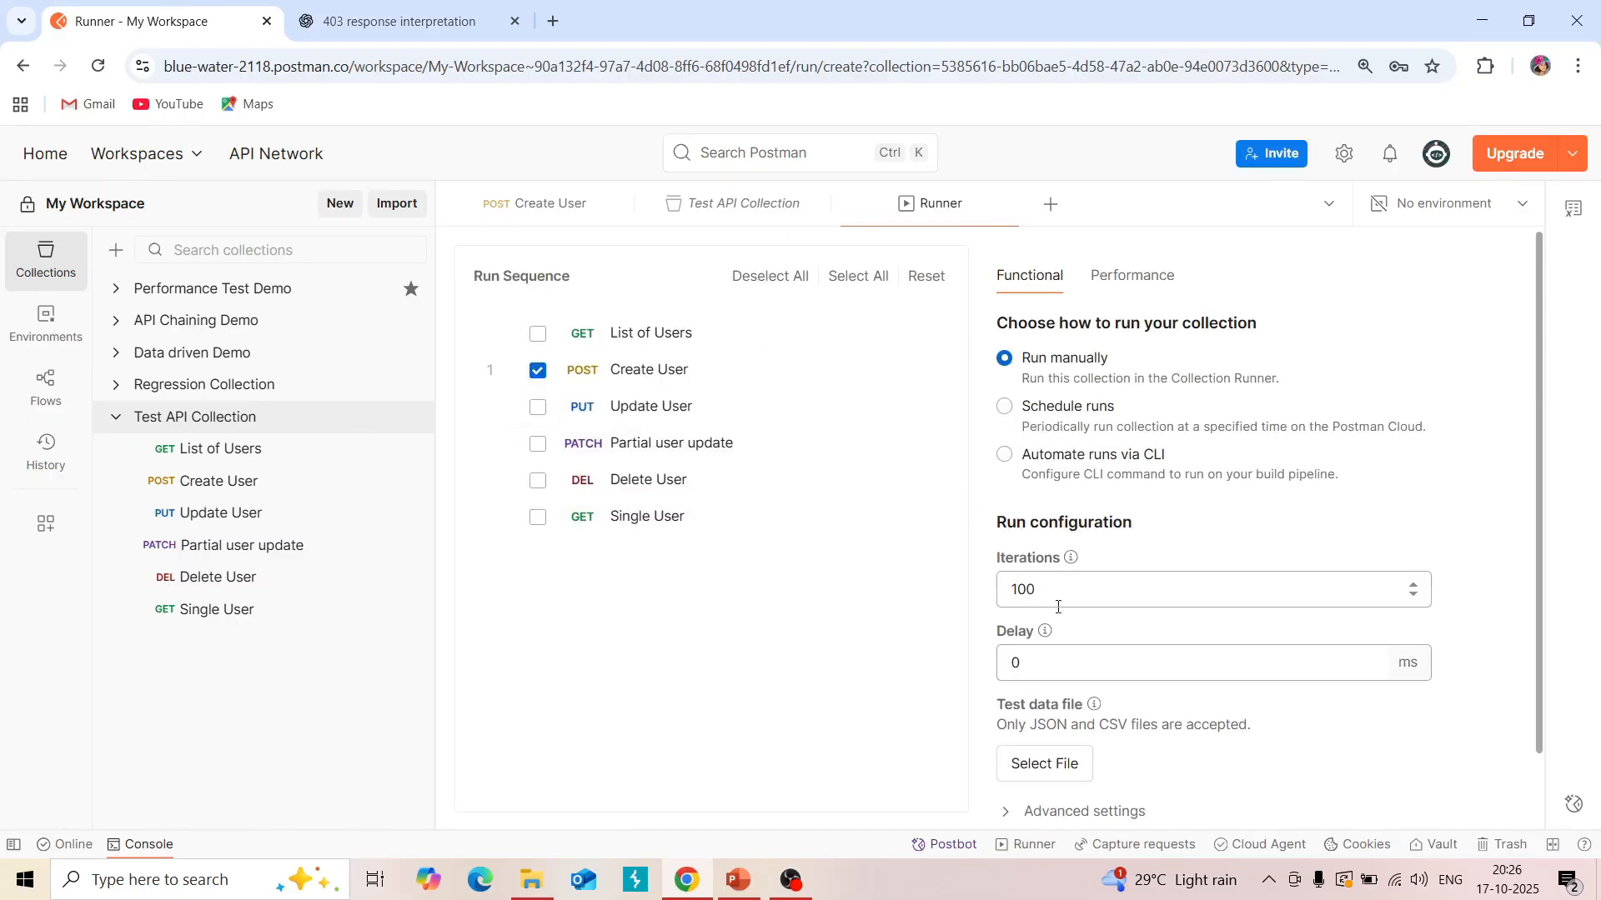
Open the Data file from the Downloads folder in Excel and inspect its name header and injection payload cells.
click(530, 885)
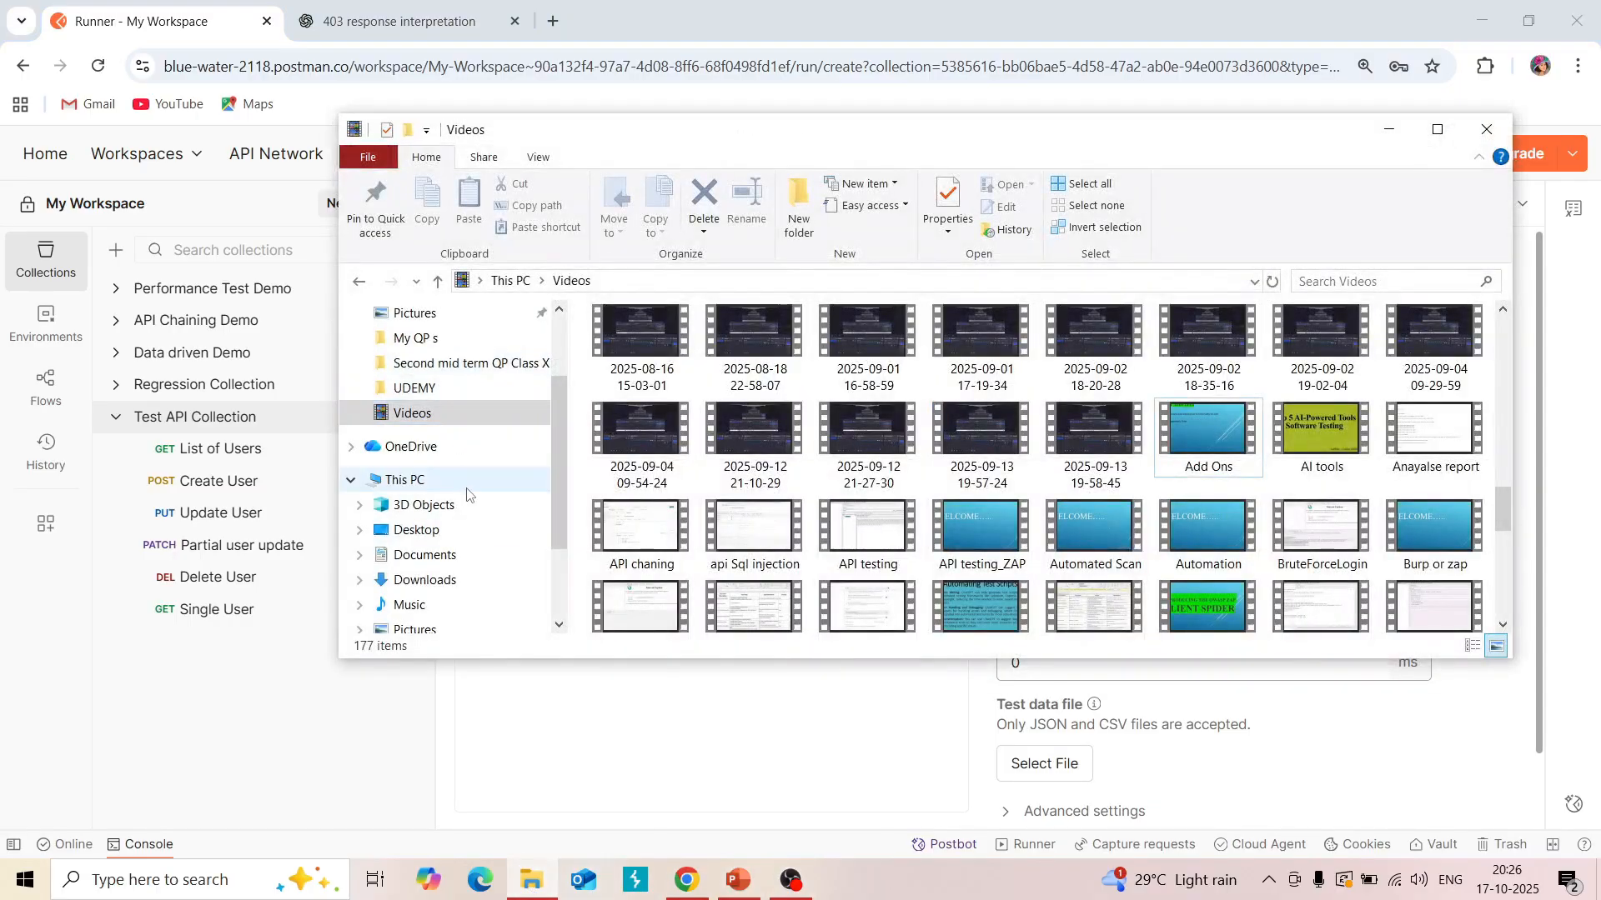
click(467, 581)
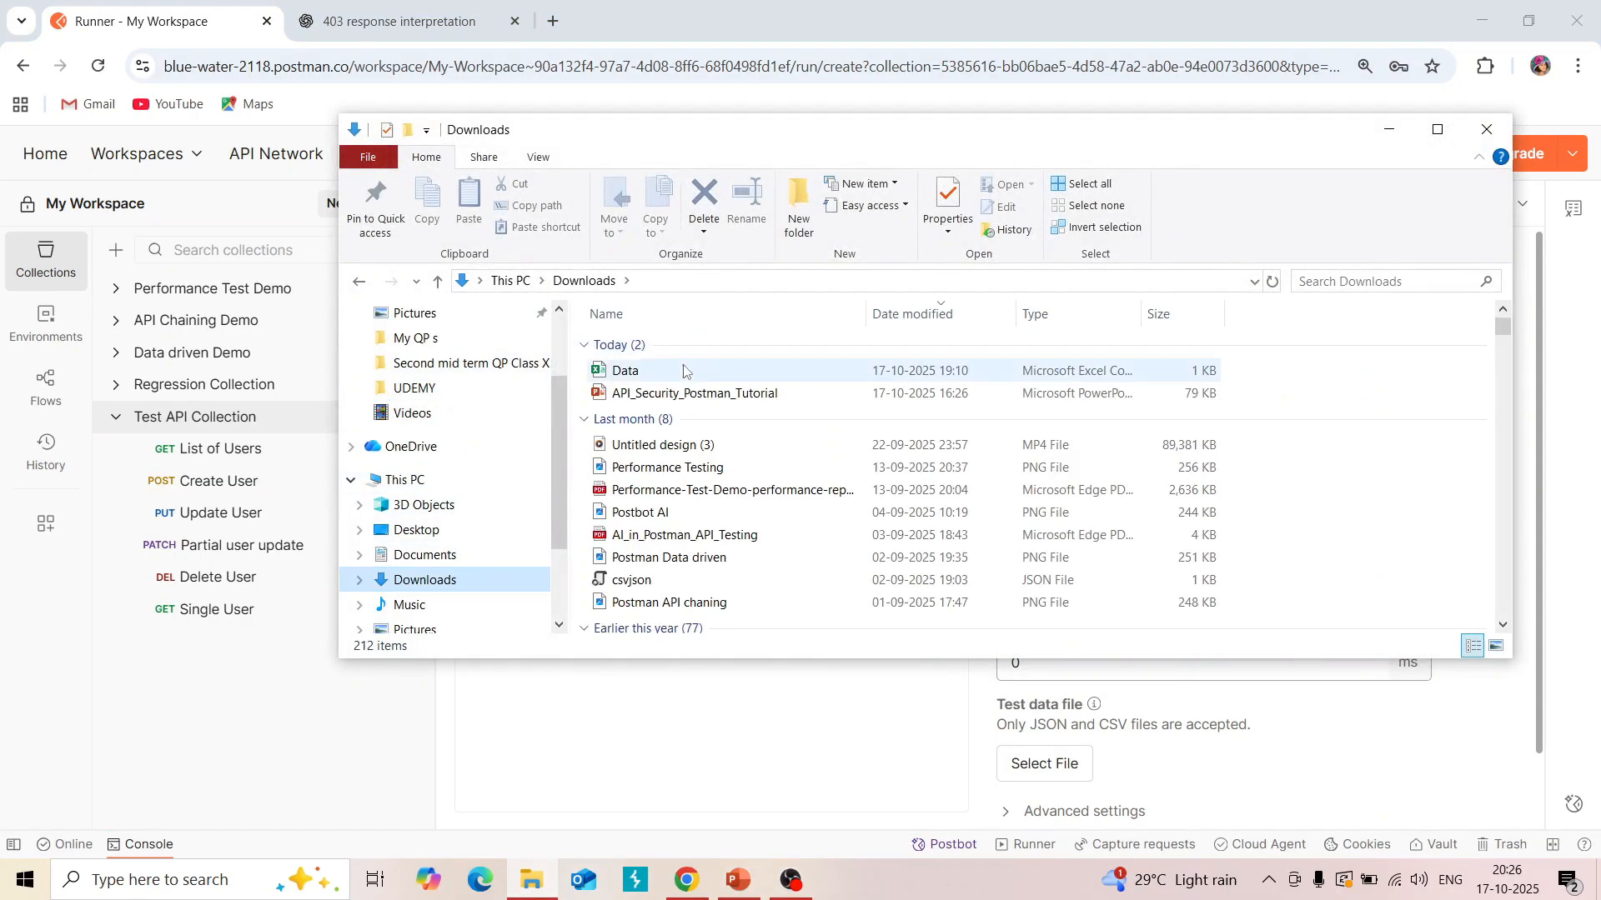
double_click(684, 371)
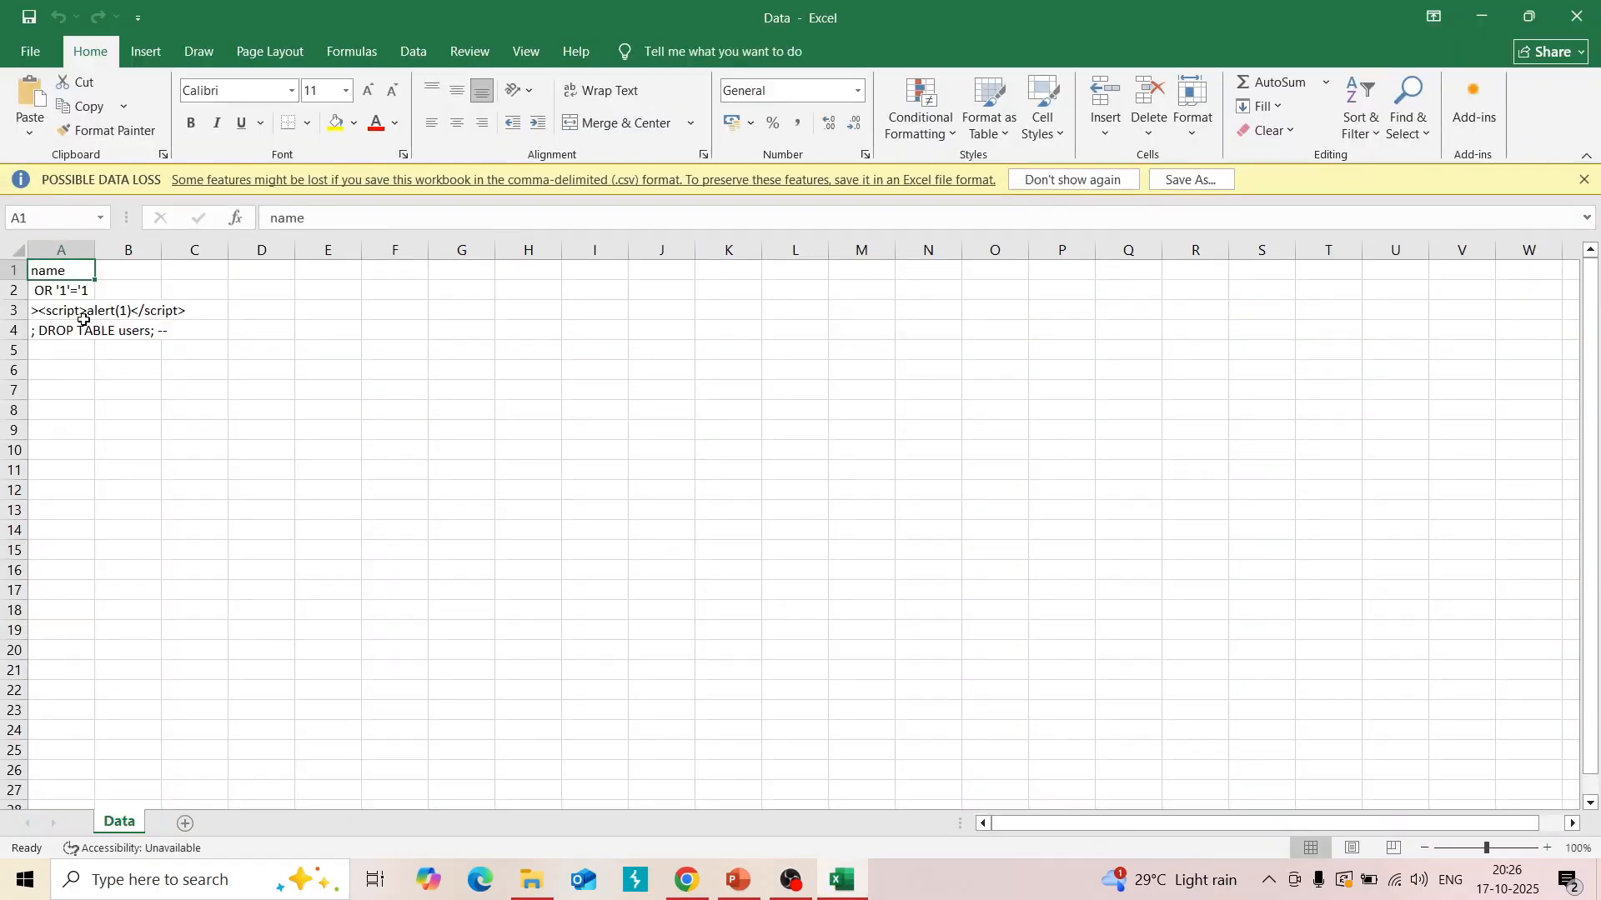
click(62, 288)
click(65, 315)
click(64, 331)
click(70, 307)
click(69, 299)
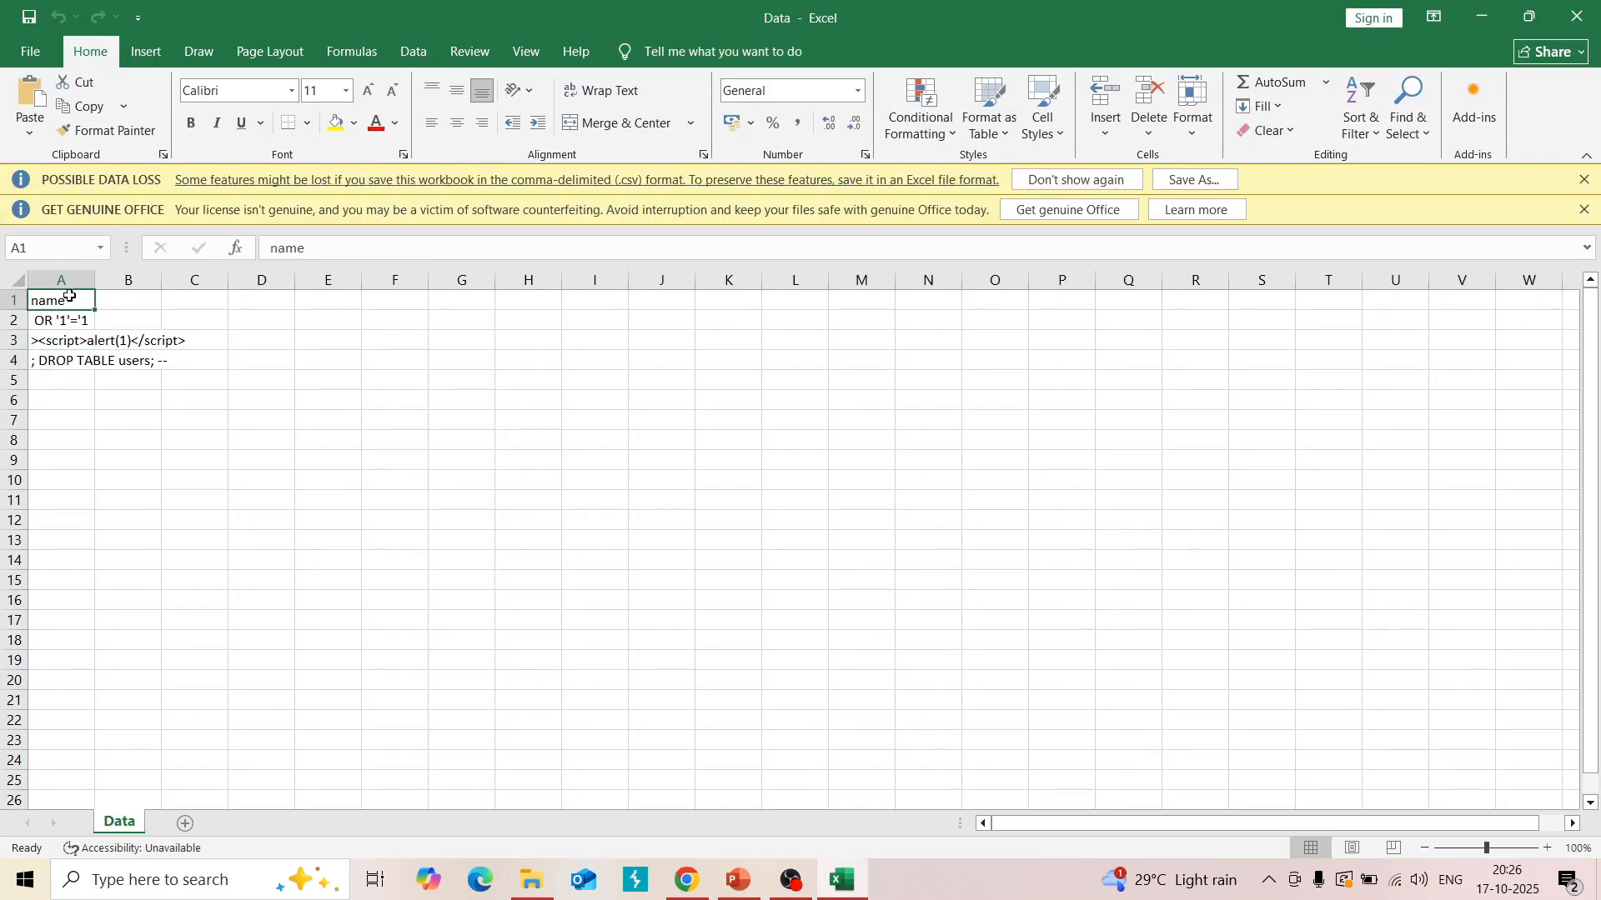
View the file formats available for saving a copy of the Data file in Downloads, and return to the sheet without saving.
click(30, 52)
click(85, 325)
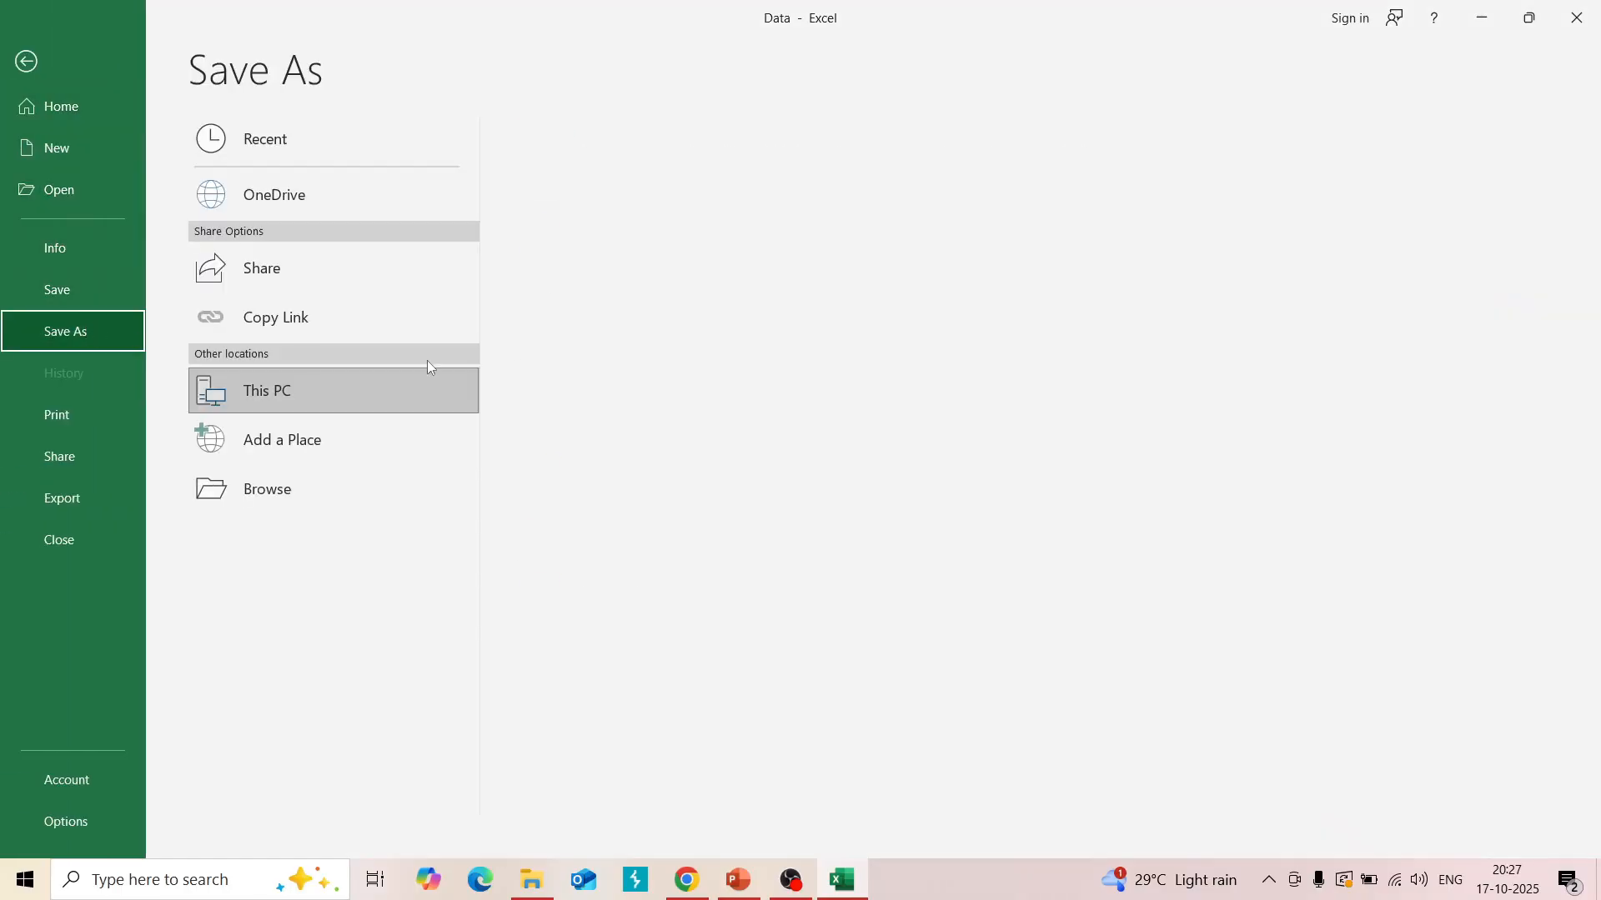
click(615, 239)
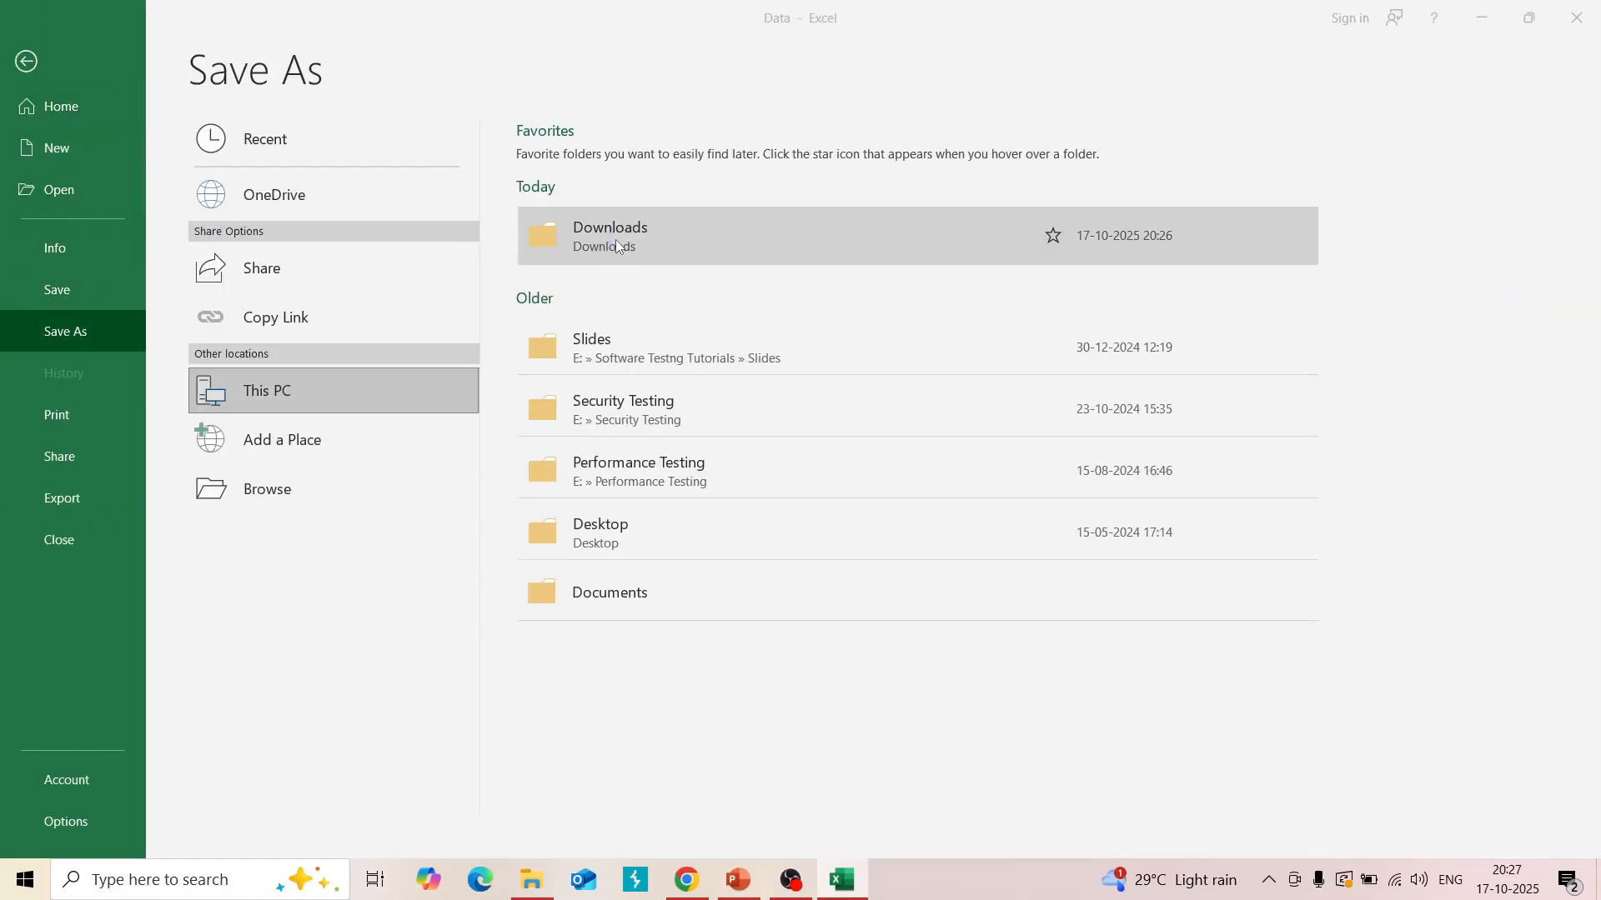
click(284, 378)
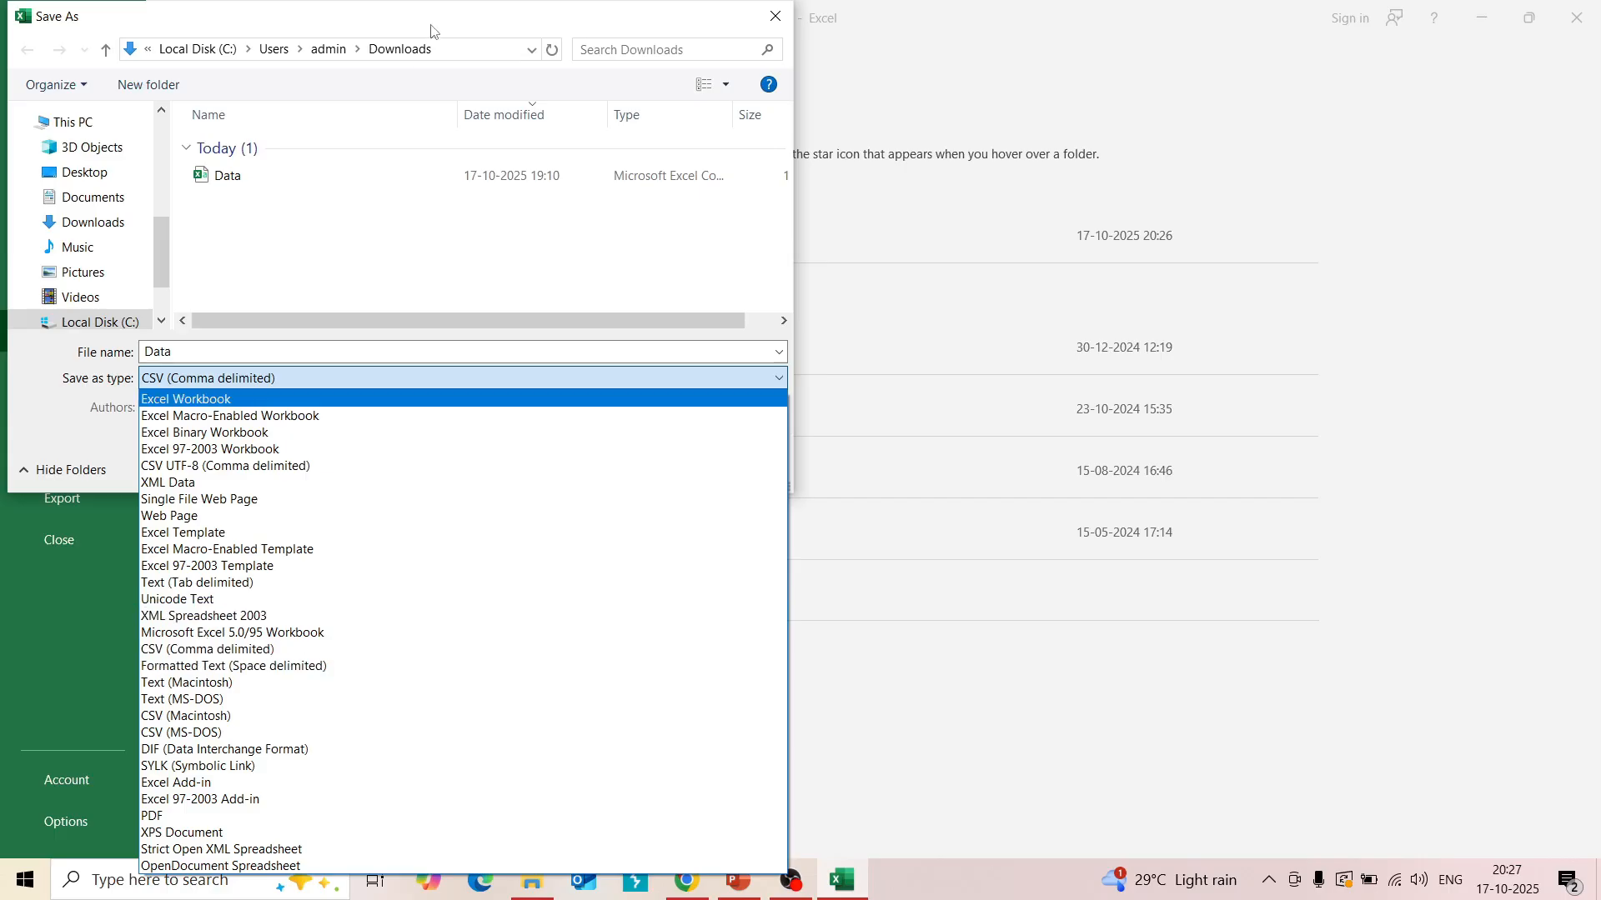
click(614, 20)
click(733, 469)
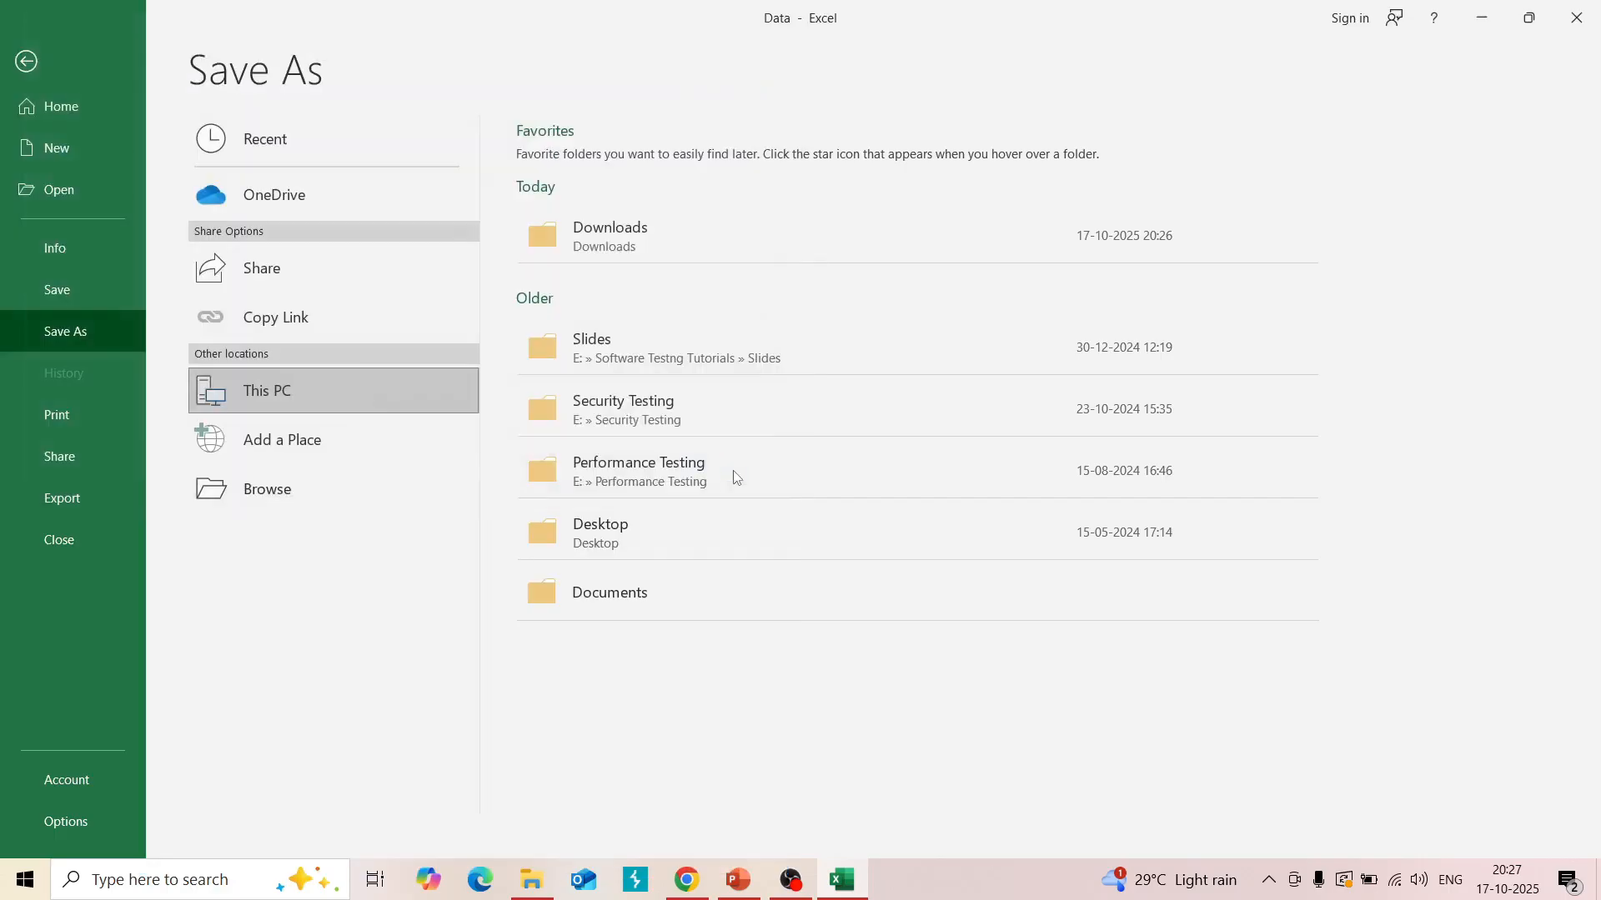
click(31, 72)
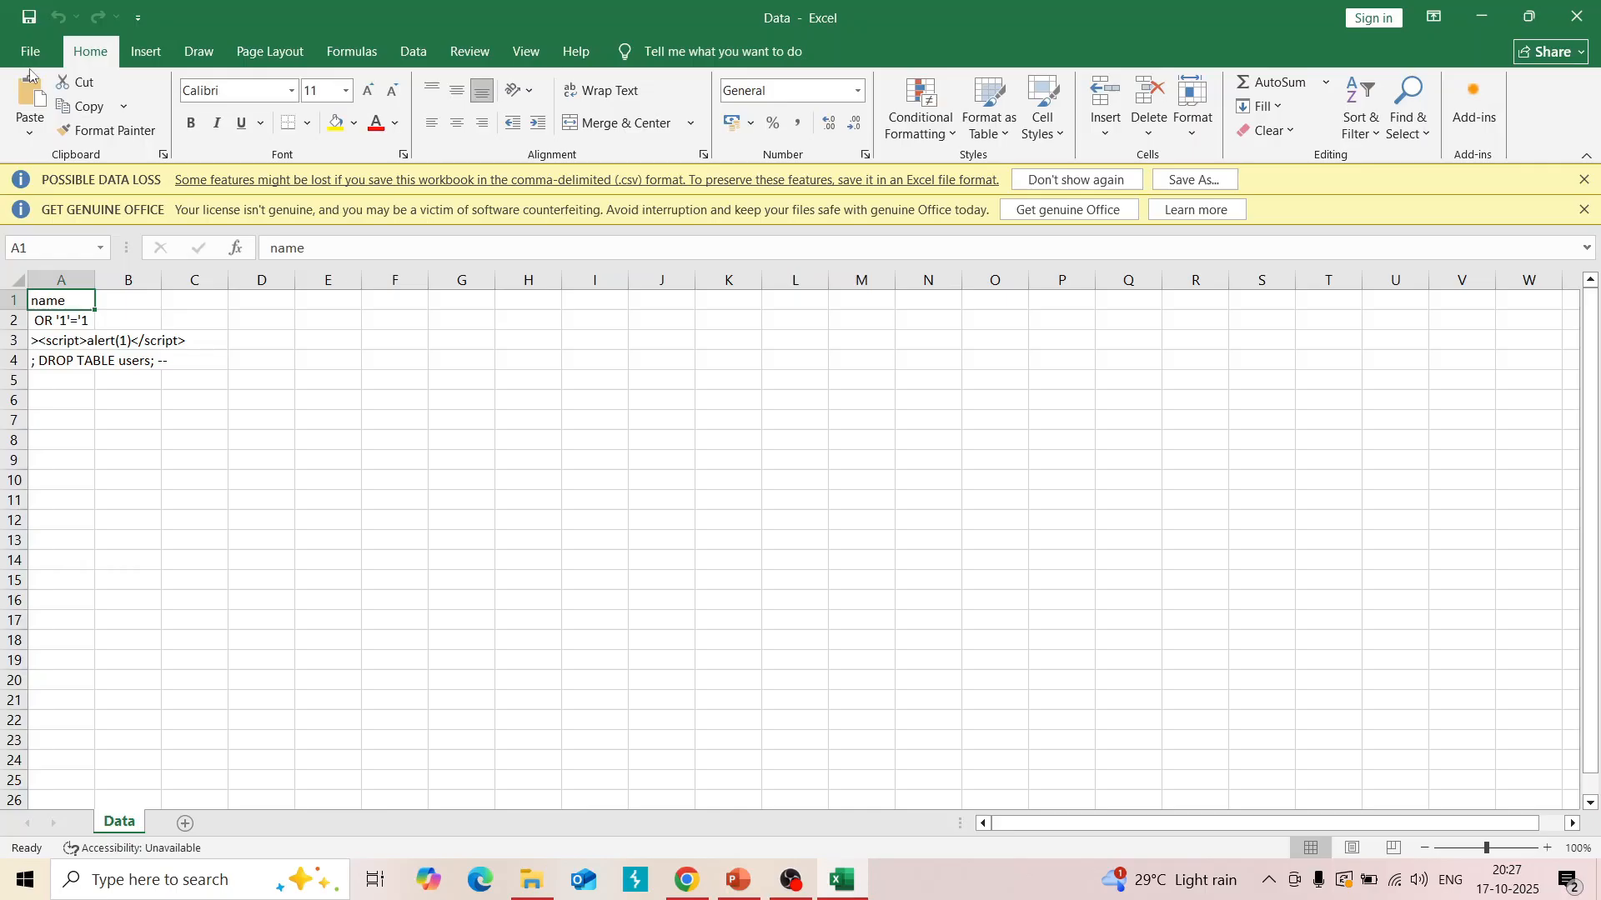
Review the name column in the Data sheet, from the header through the payload rows and the empty cells below.
click(63, 322)
click(64, 300)
click(63, 323)
click(57, 362)
click(61, 400)
click(63, 436)
click(61, 300)
click(328, 439)
Switch back to Postman, replace the name value in the Create User request body with {{name}}, and save the request.
click(686, 879)
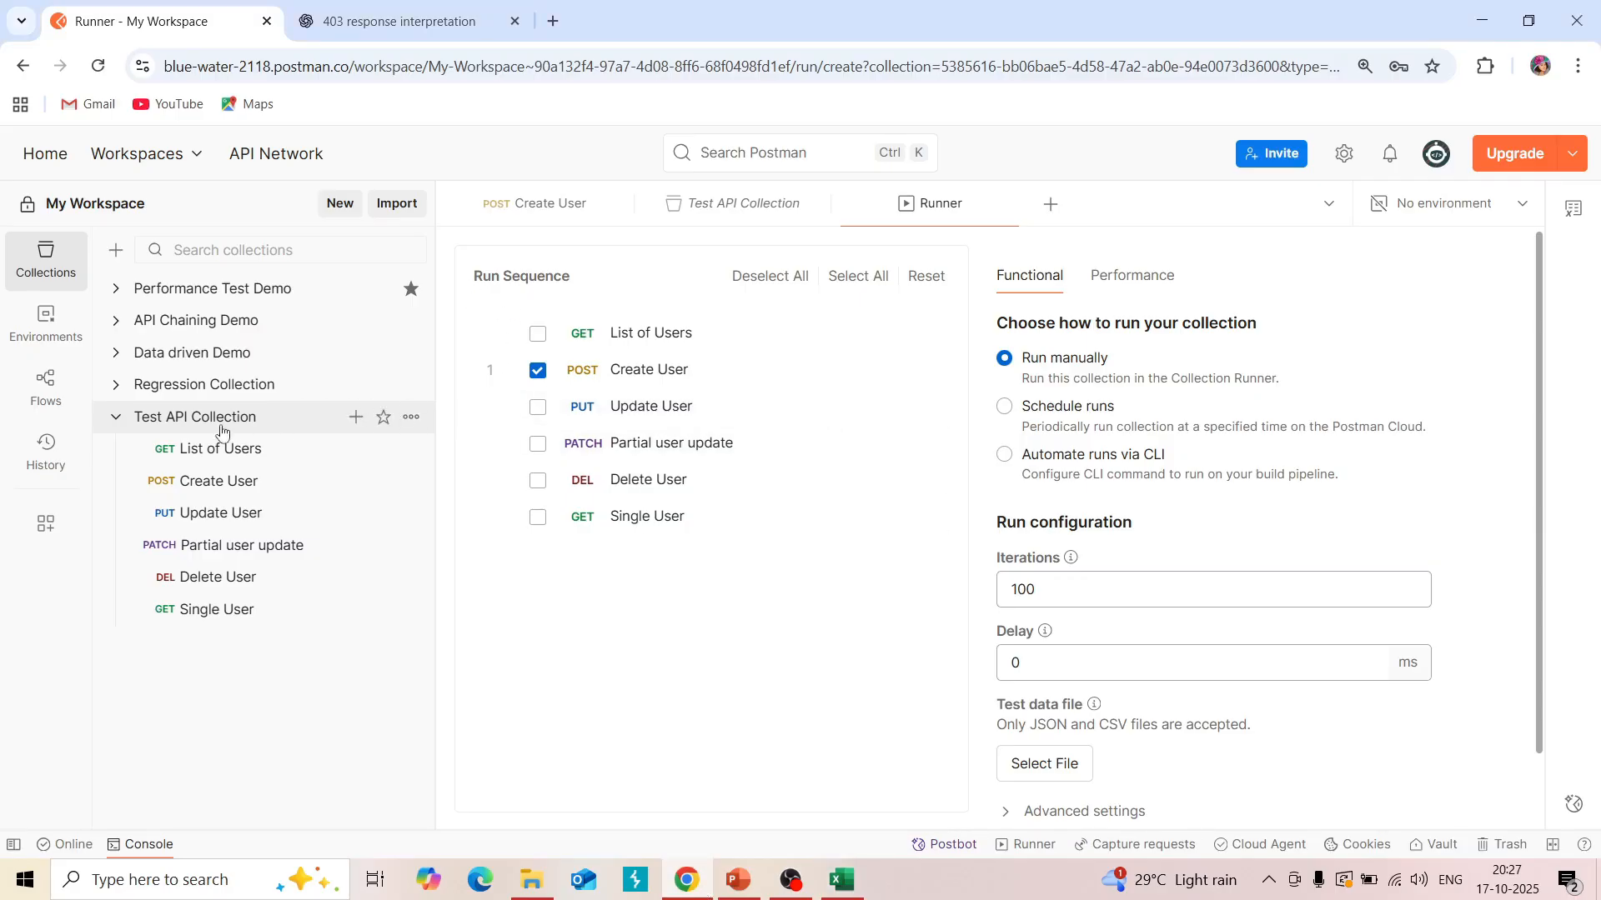
click(226, 488)
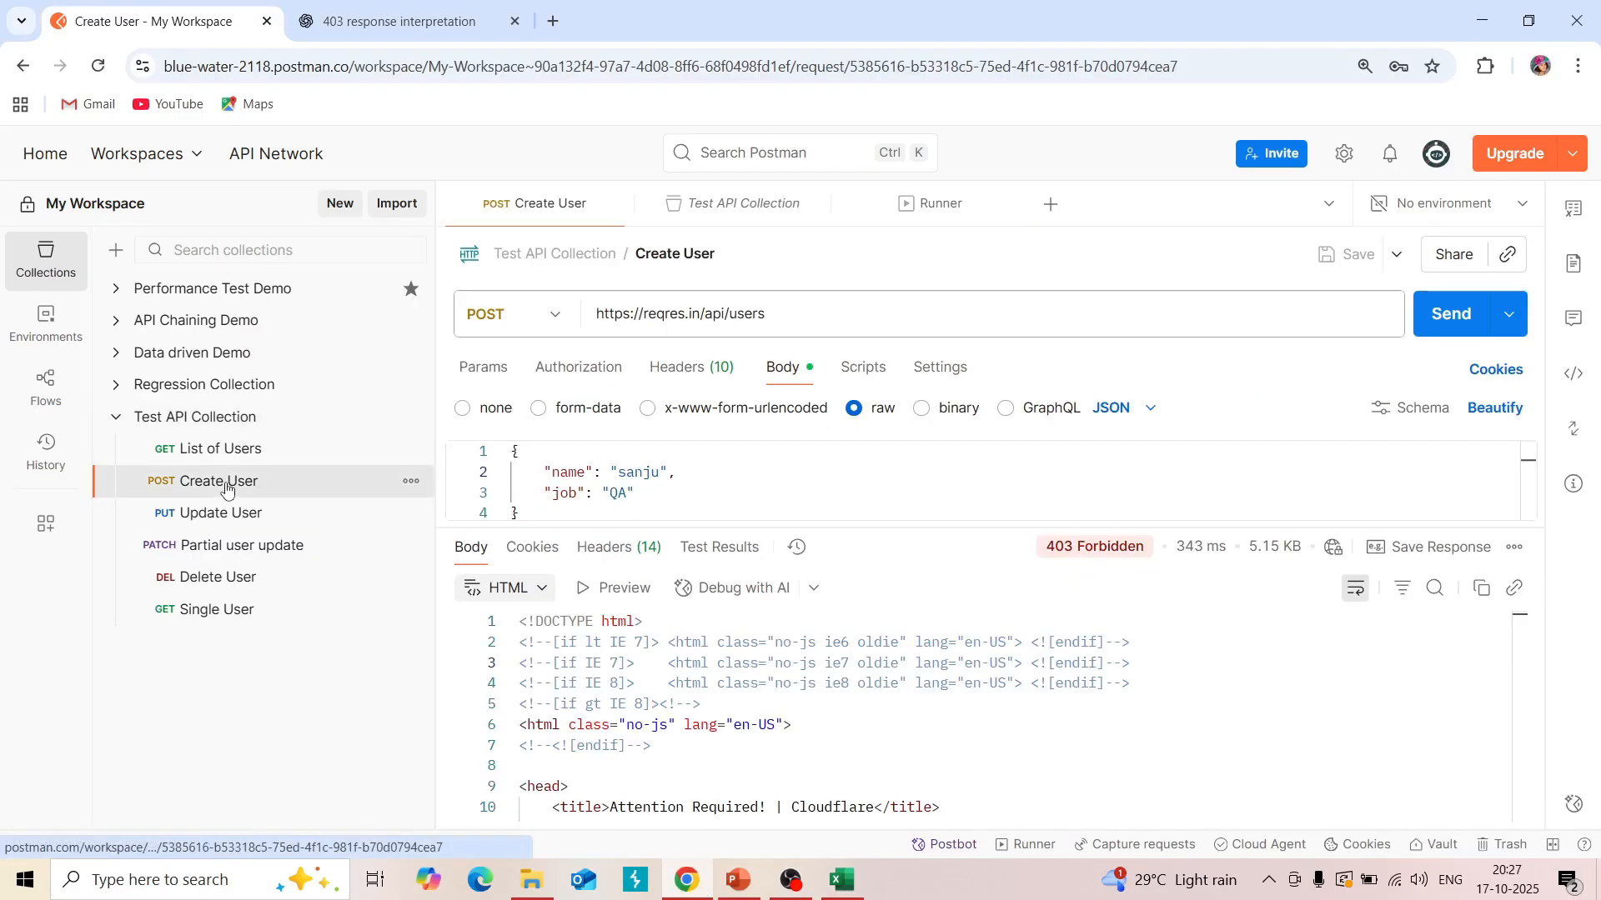
double_click(647, 472)
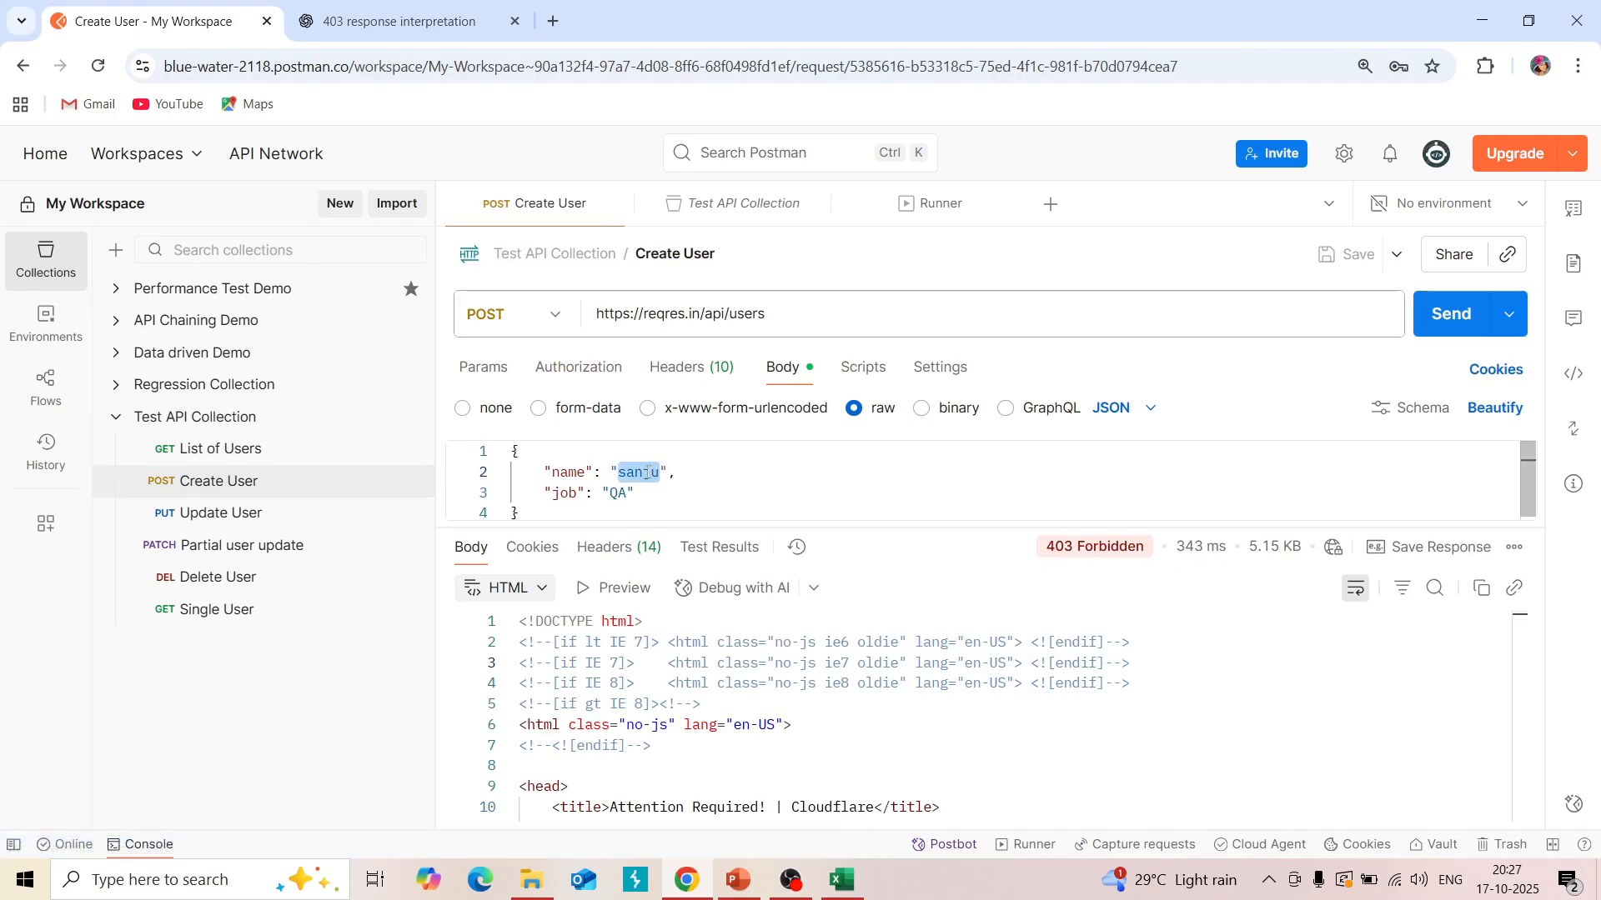
text({{)
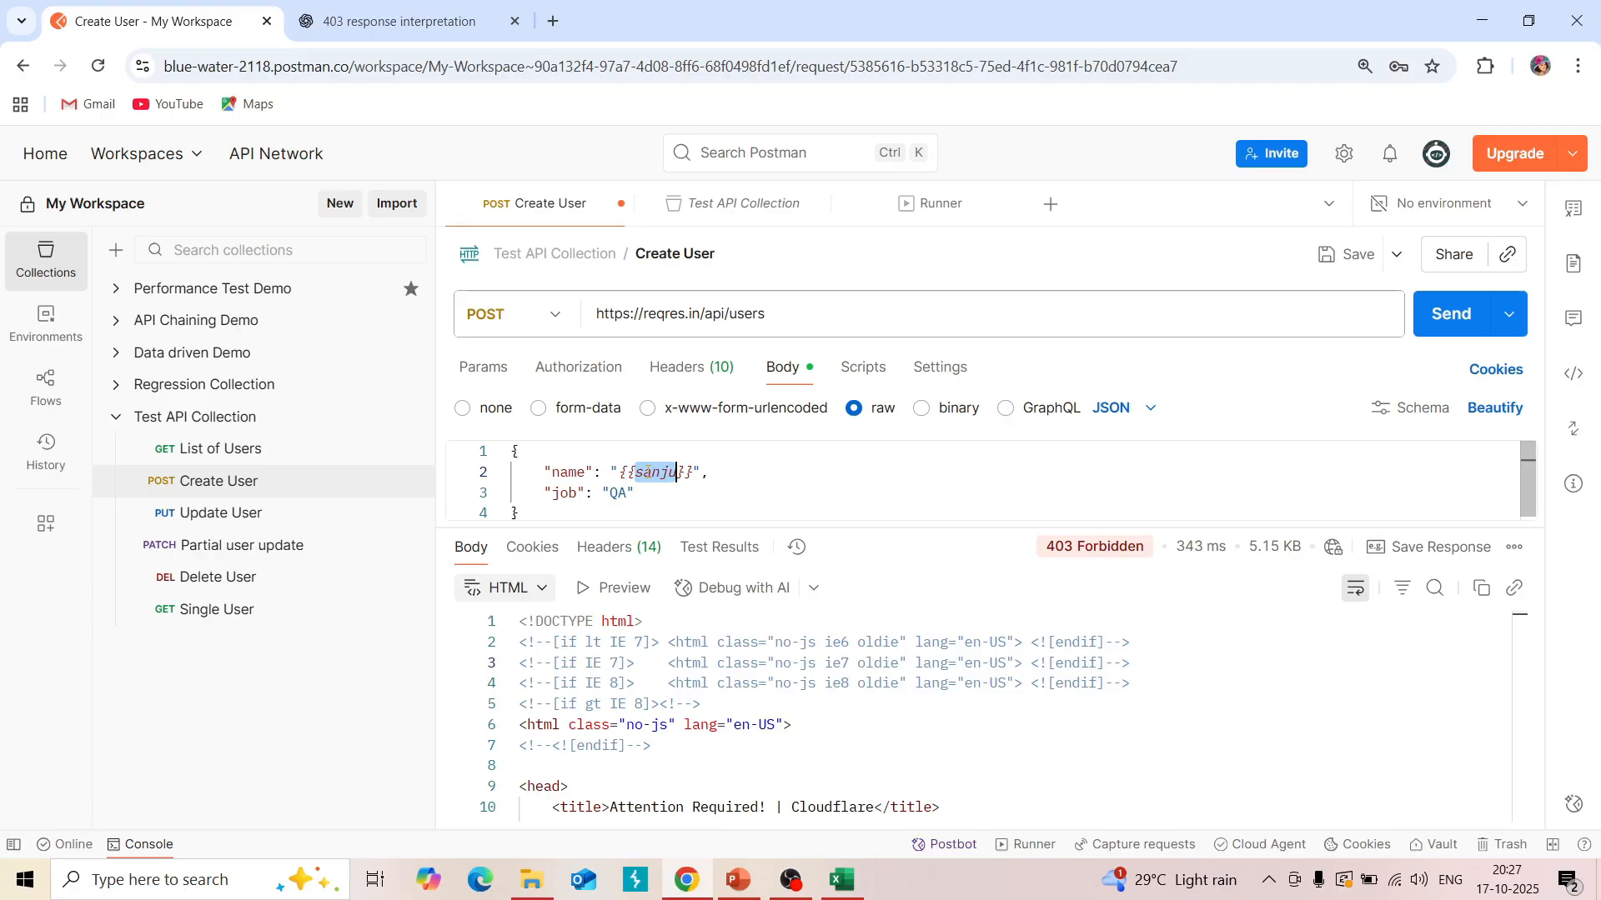
text(name)
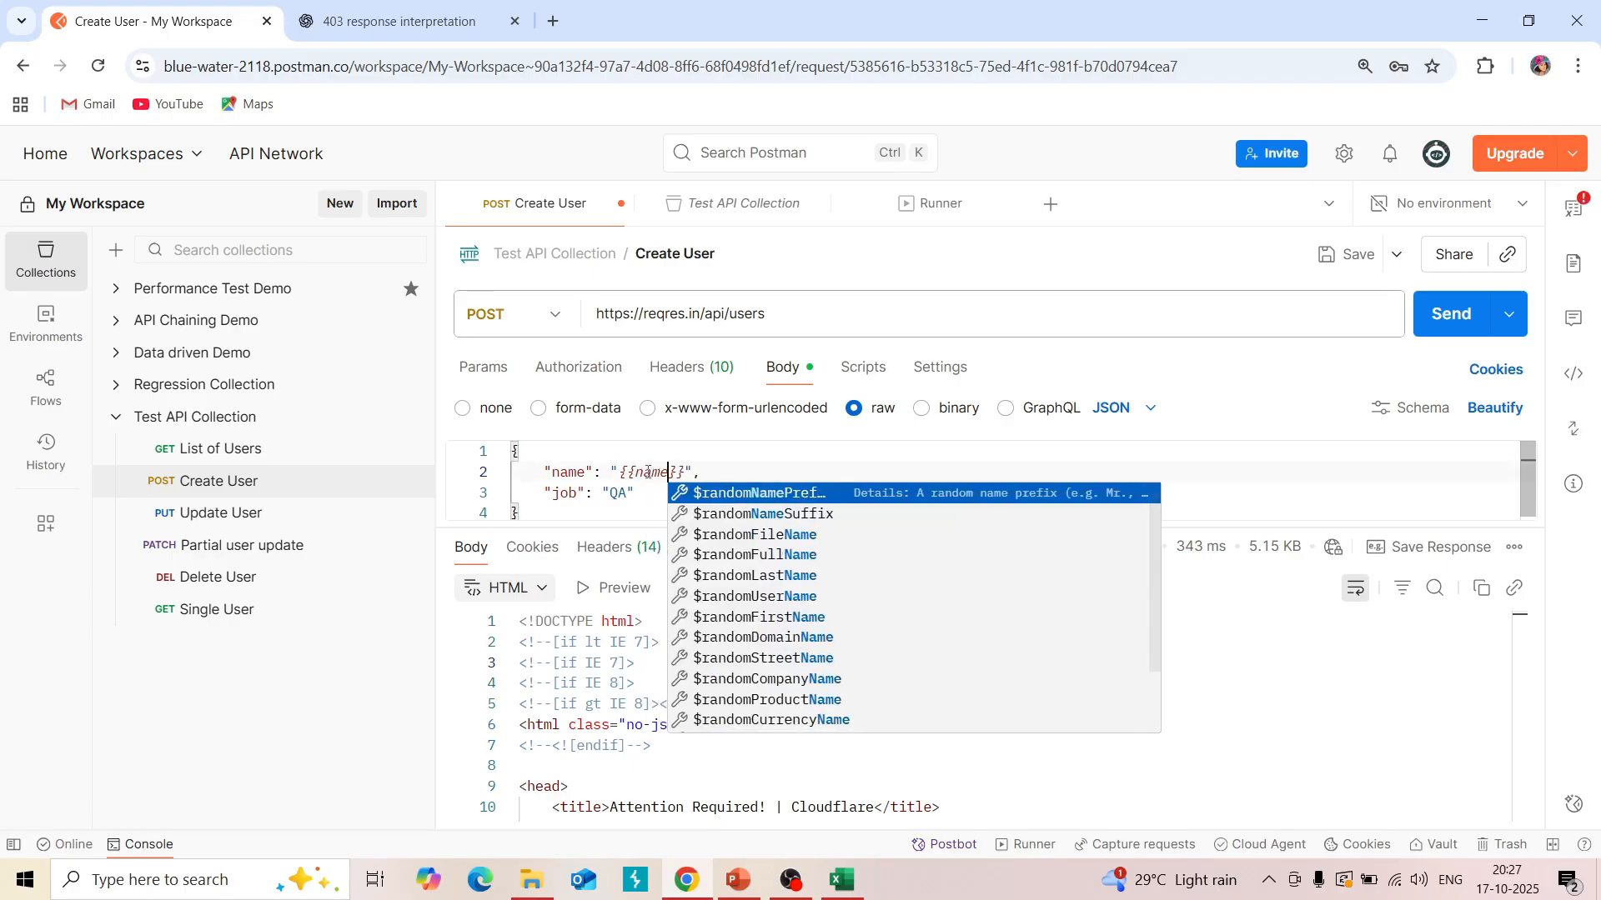
key(ctrl+s)
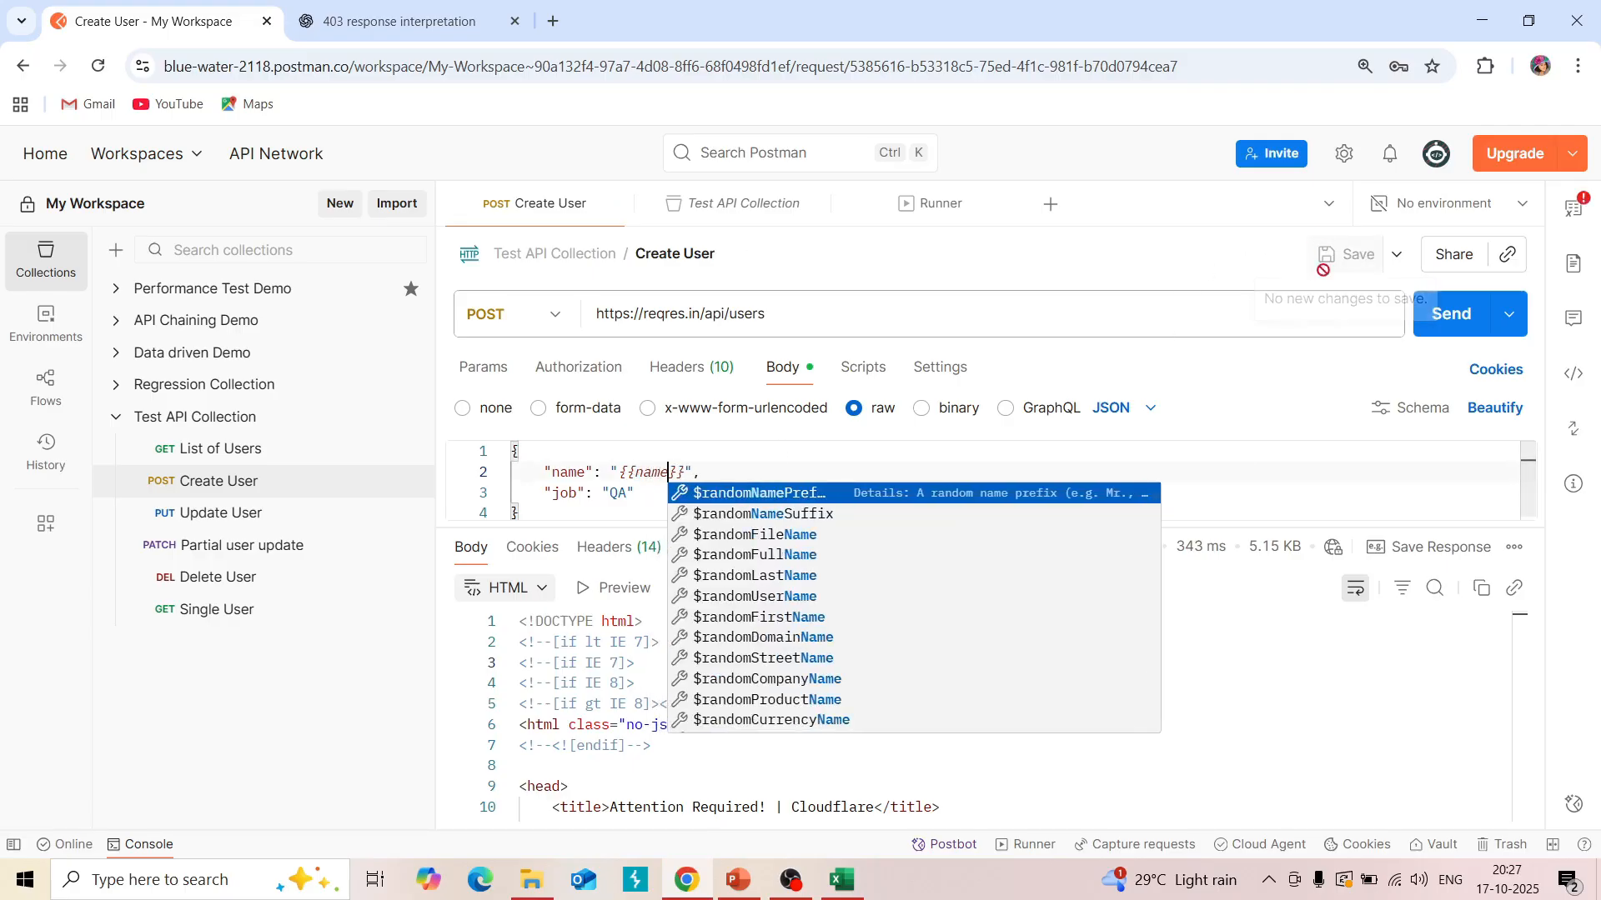
click(1229, 481)
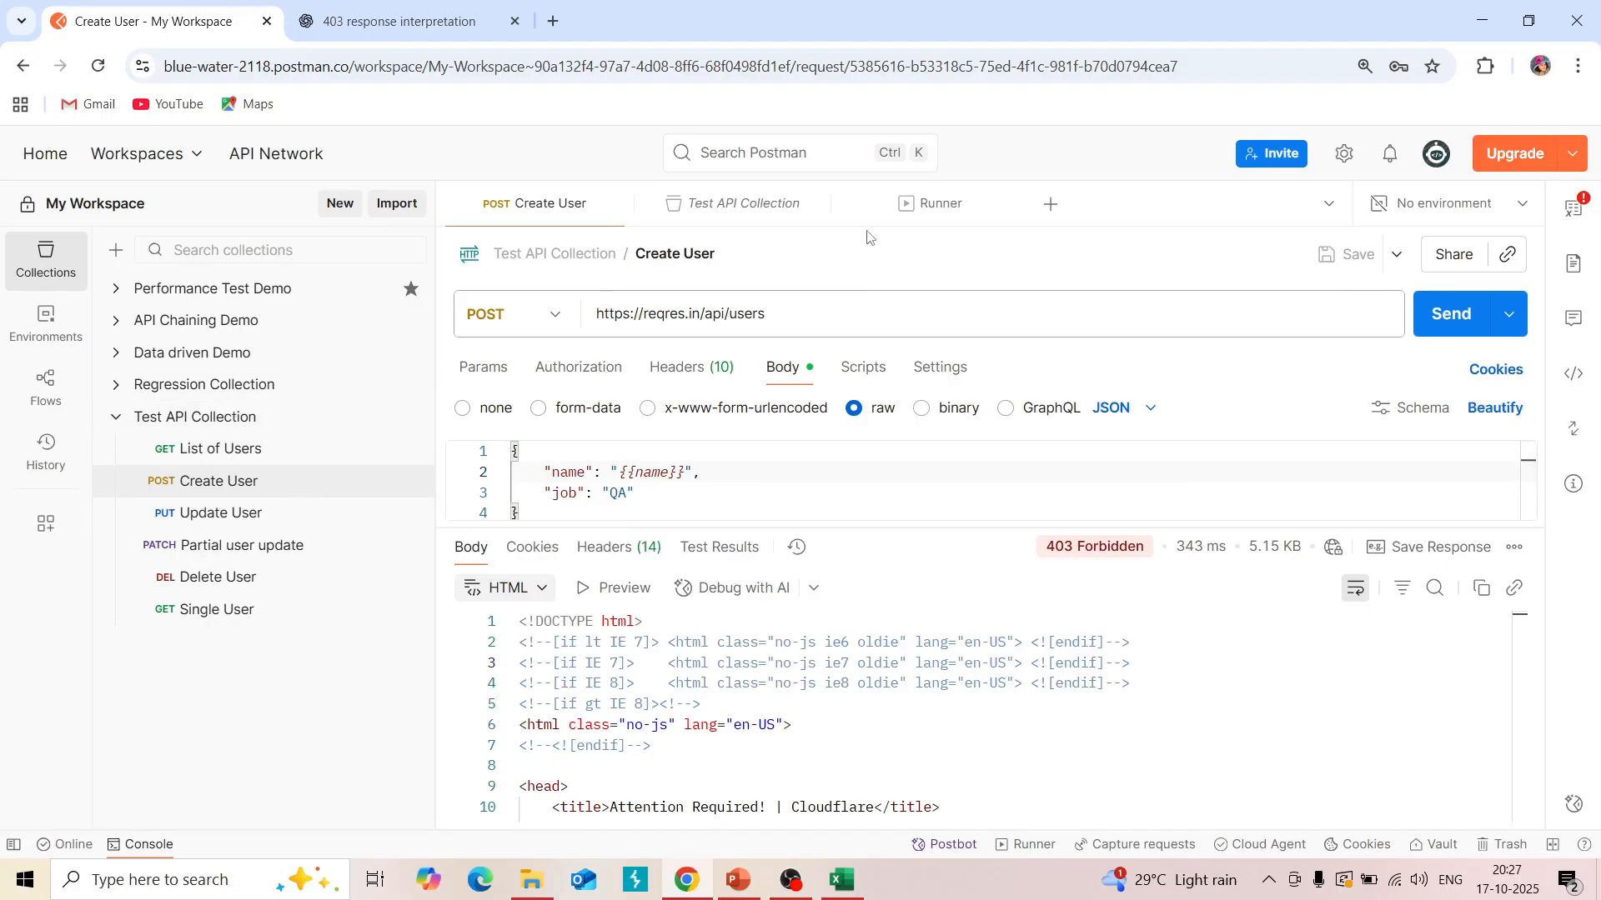
Load Data.csv from the Downloads folder into the runner as a locally used test data file, and run Test API Collection.
click(954, 221)
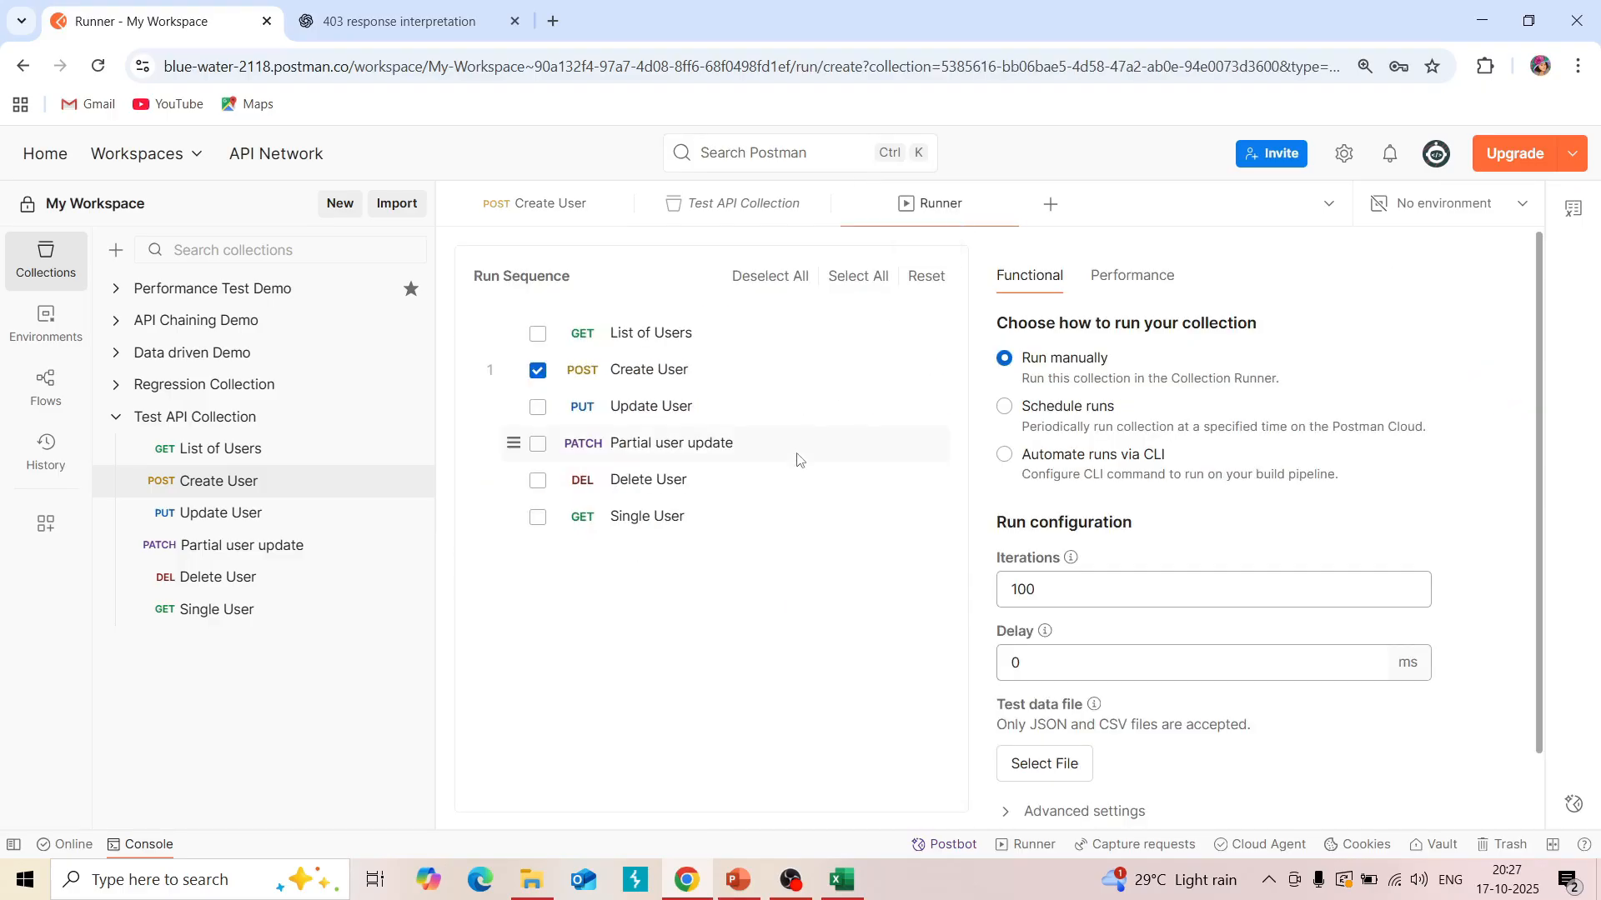
click(1044, 763)
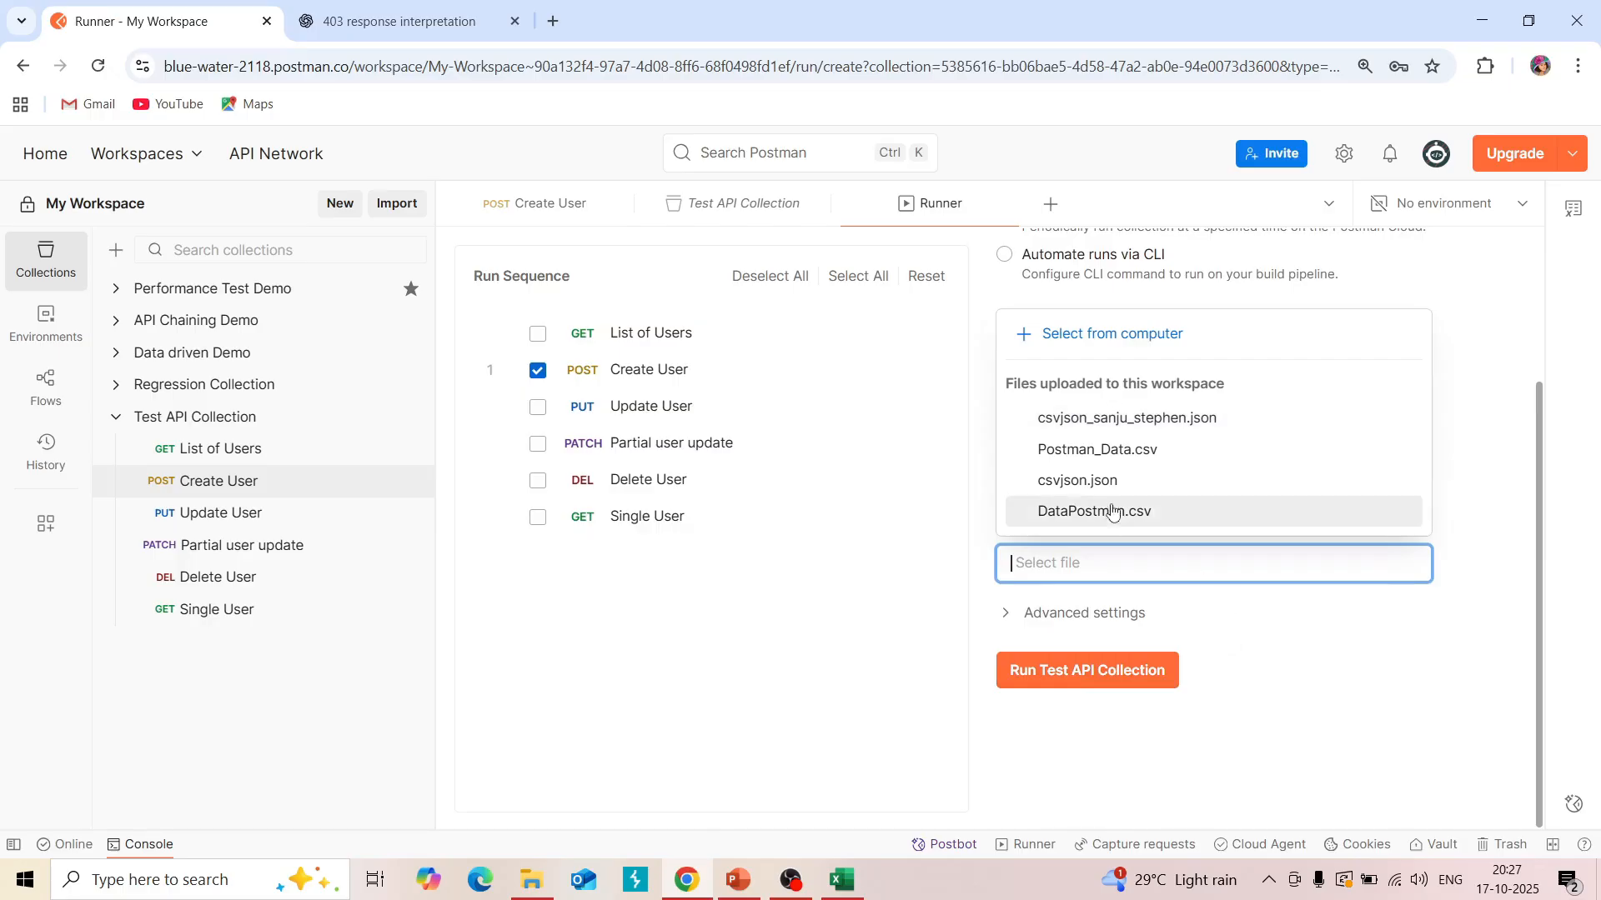
click(1093, 344)
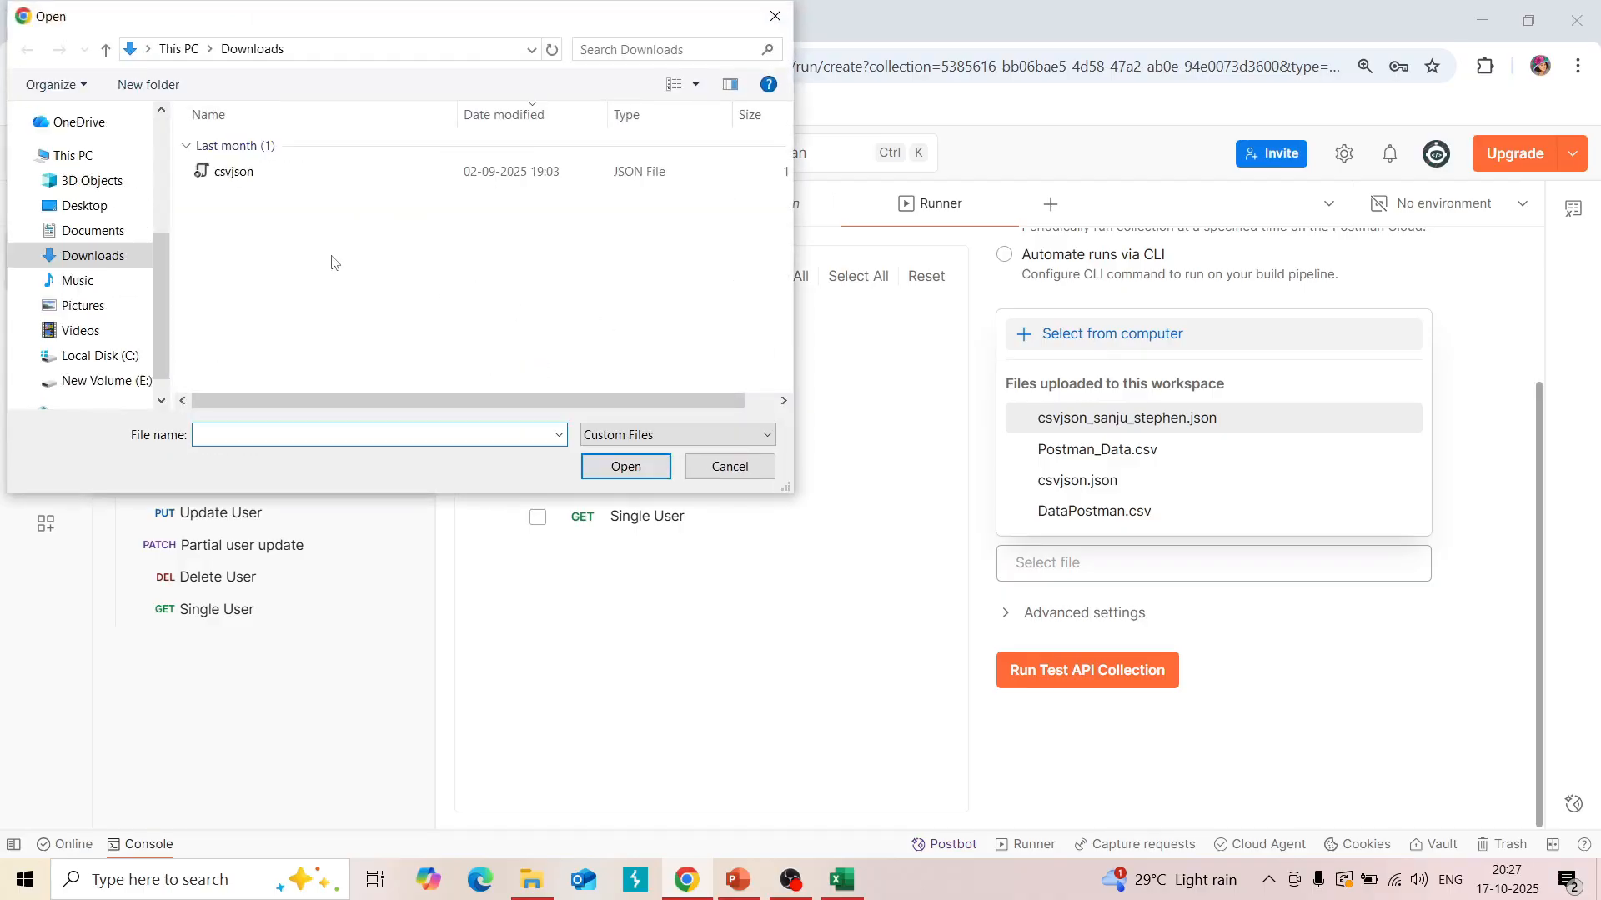
click(273, 177)
click(613, 471)
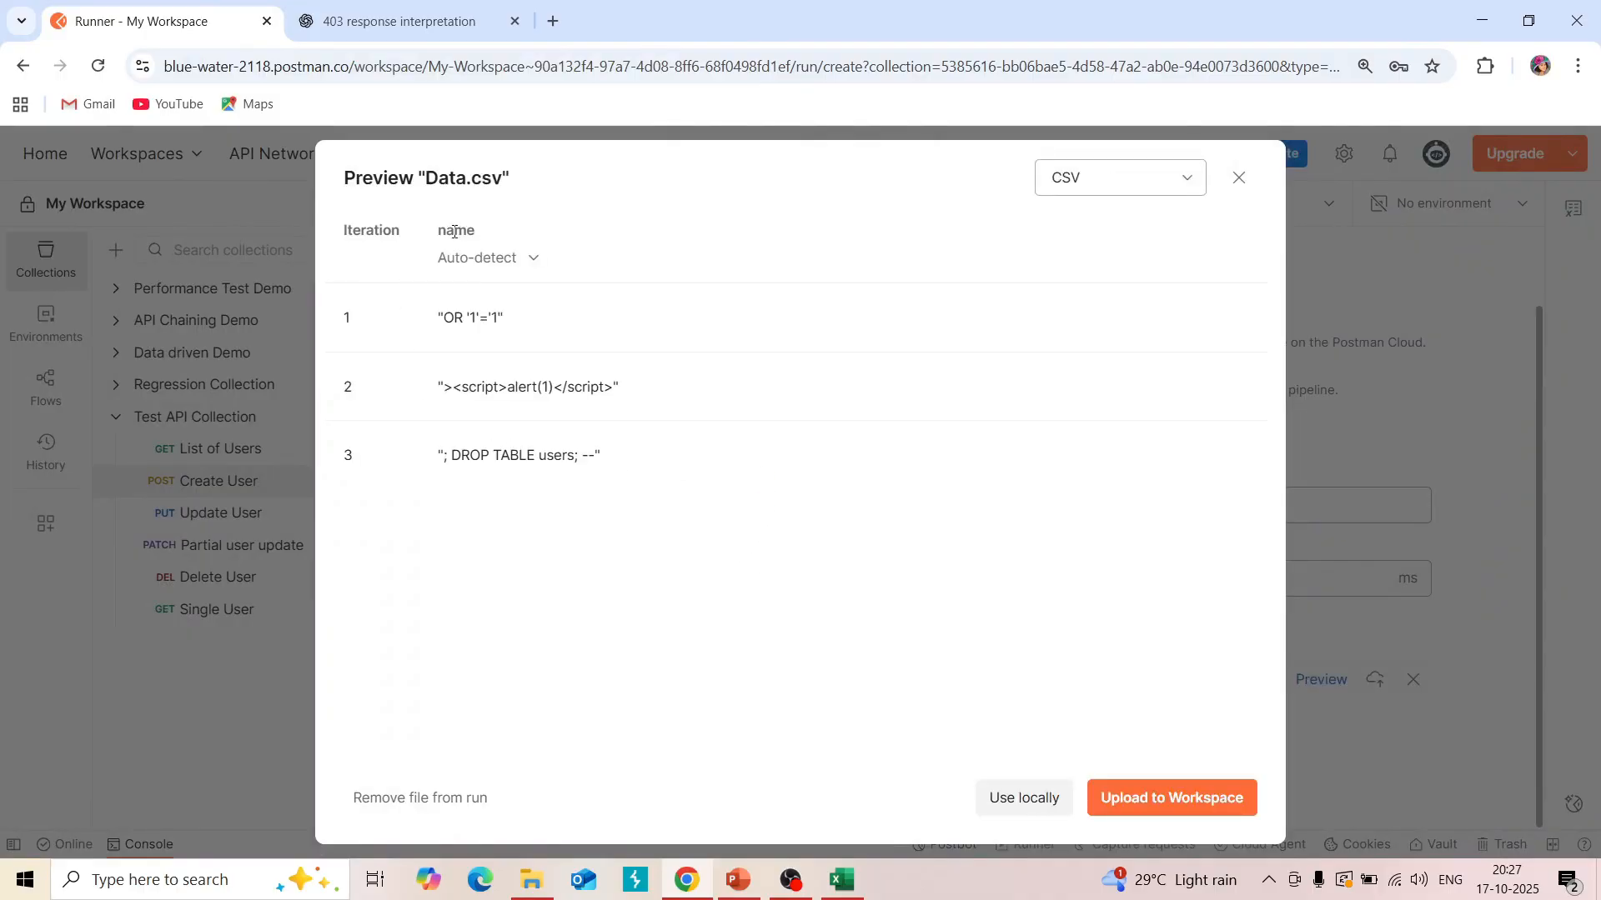
click(1047, 800)
click(1101, 799)
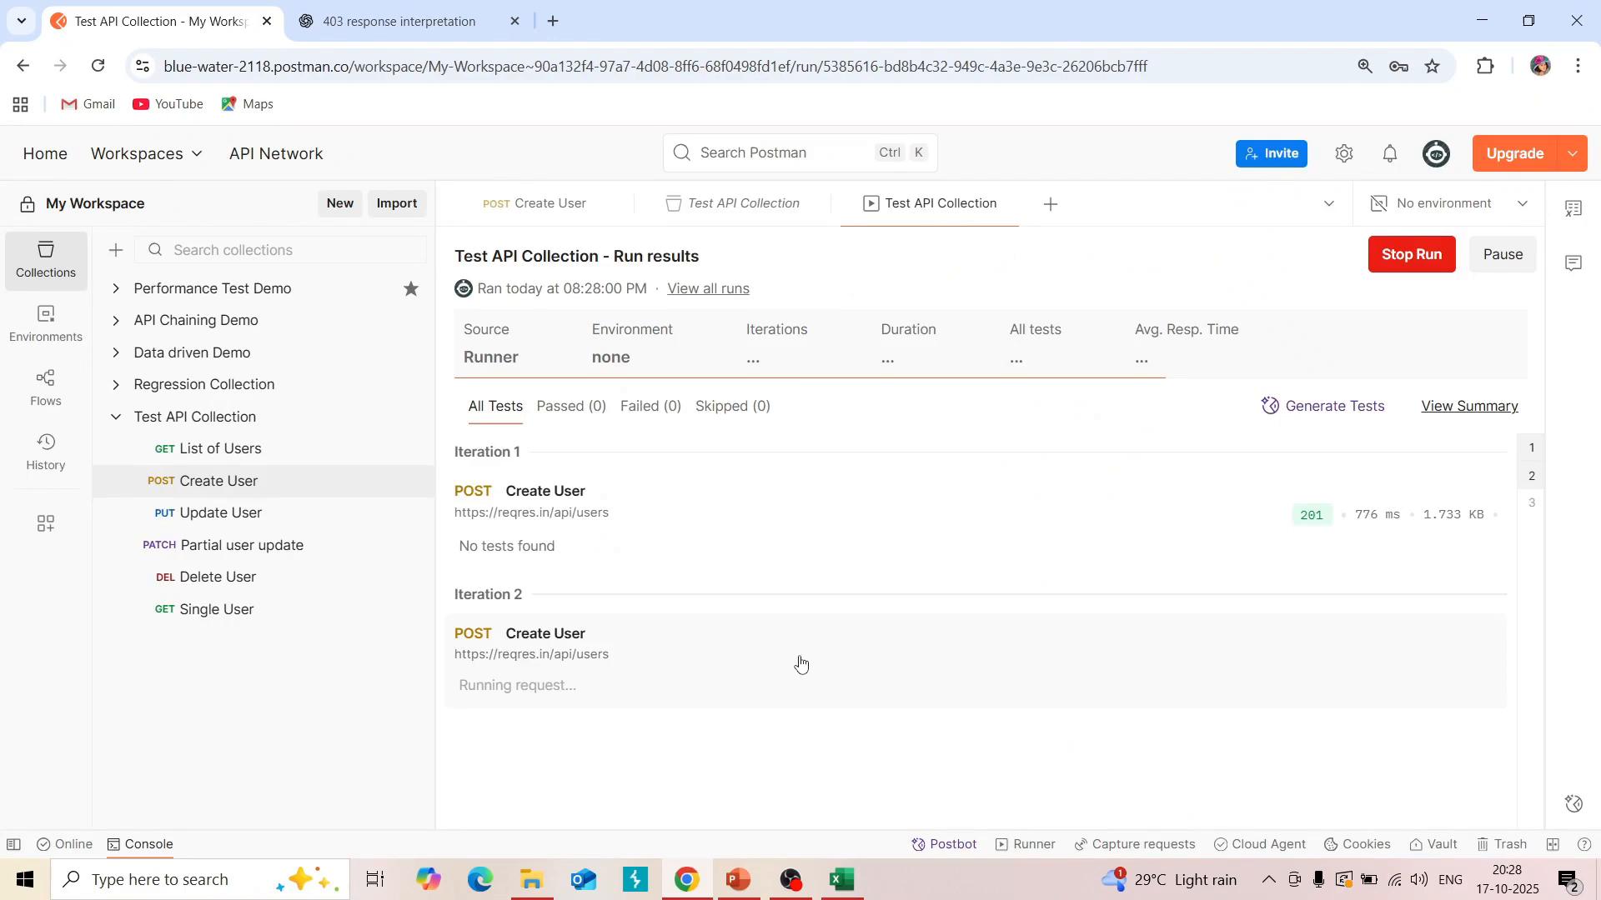
Examine the first iteration's response body in the run results, along with the request bodies sent in the Create User iterations.
click(1550, 771)
click(1296, 482)
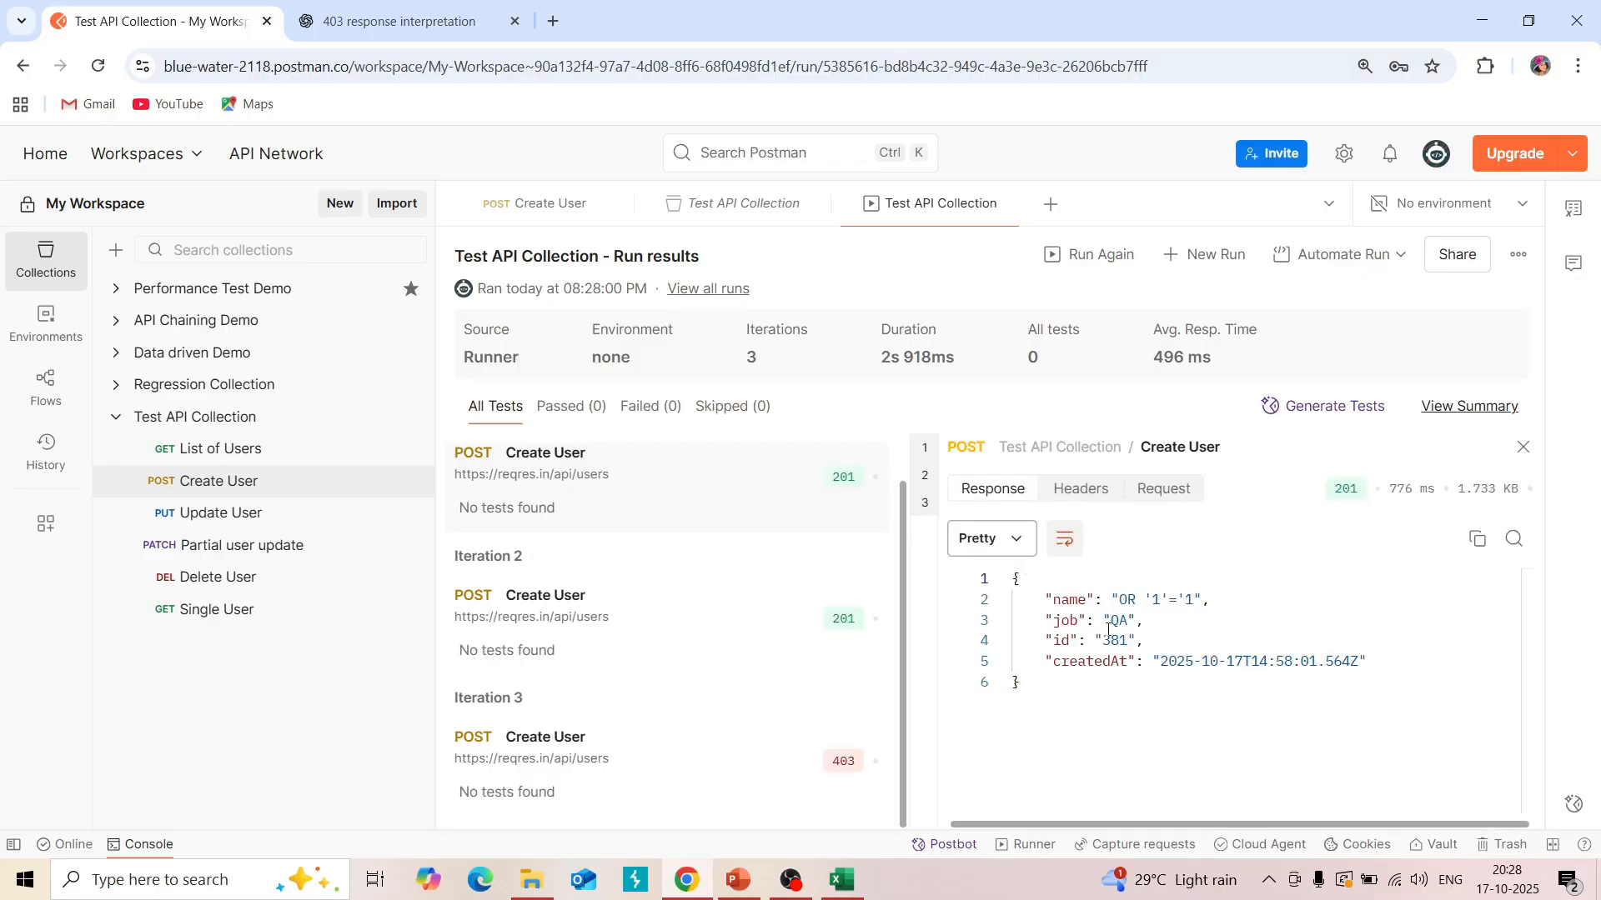
drag(1118, 599, 1198, 600)
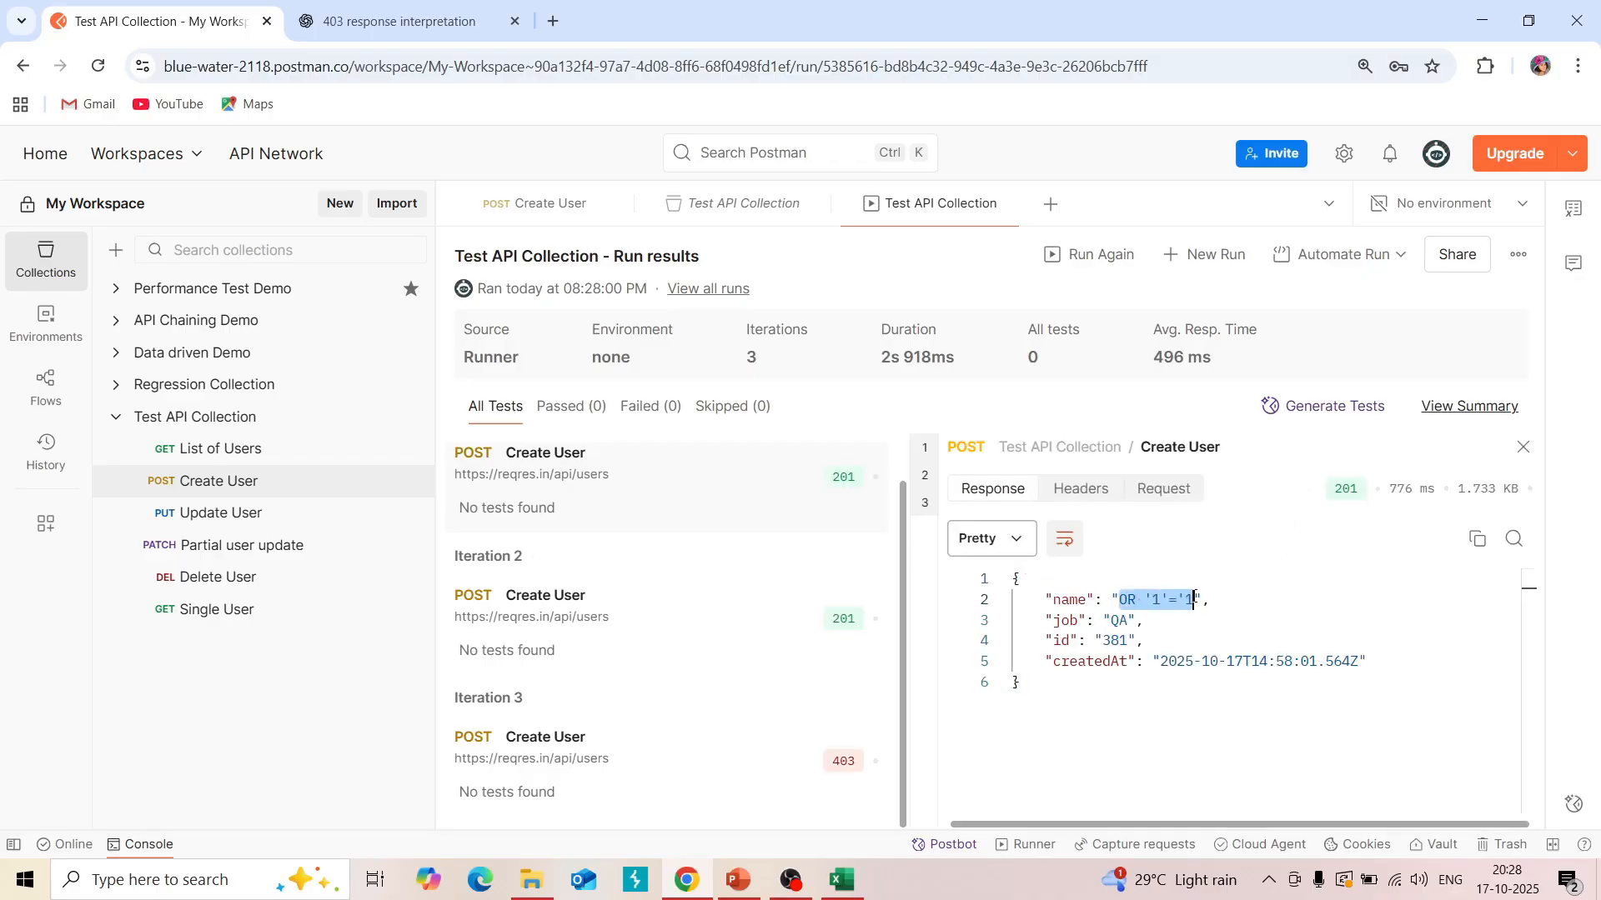
click(1164, 489)
click(842, 619)
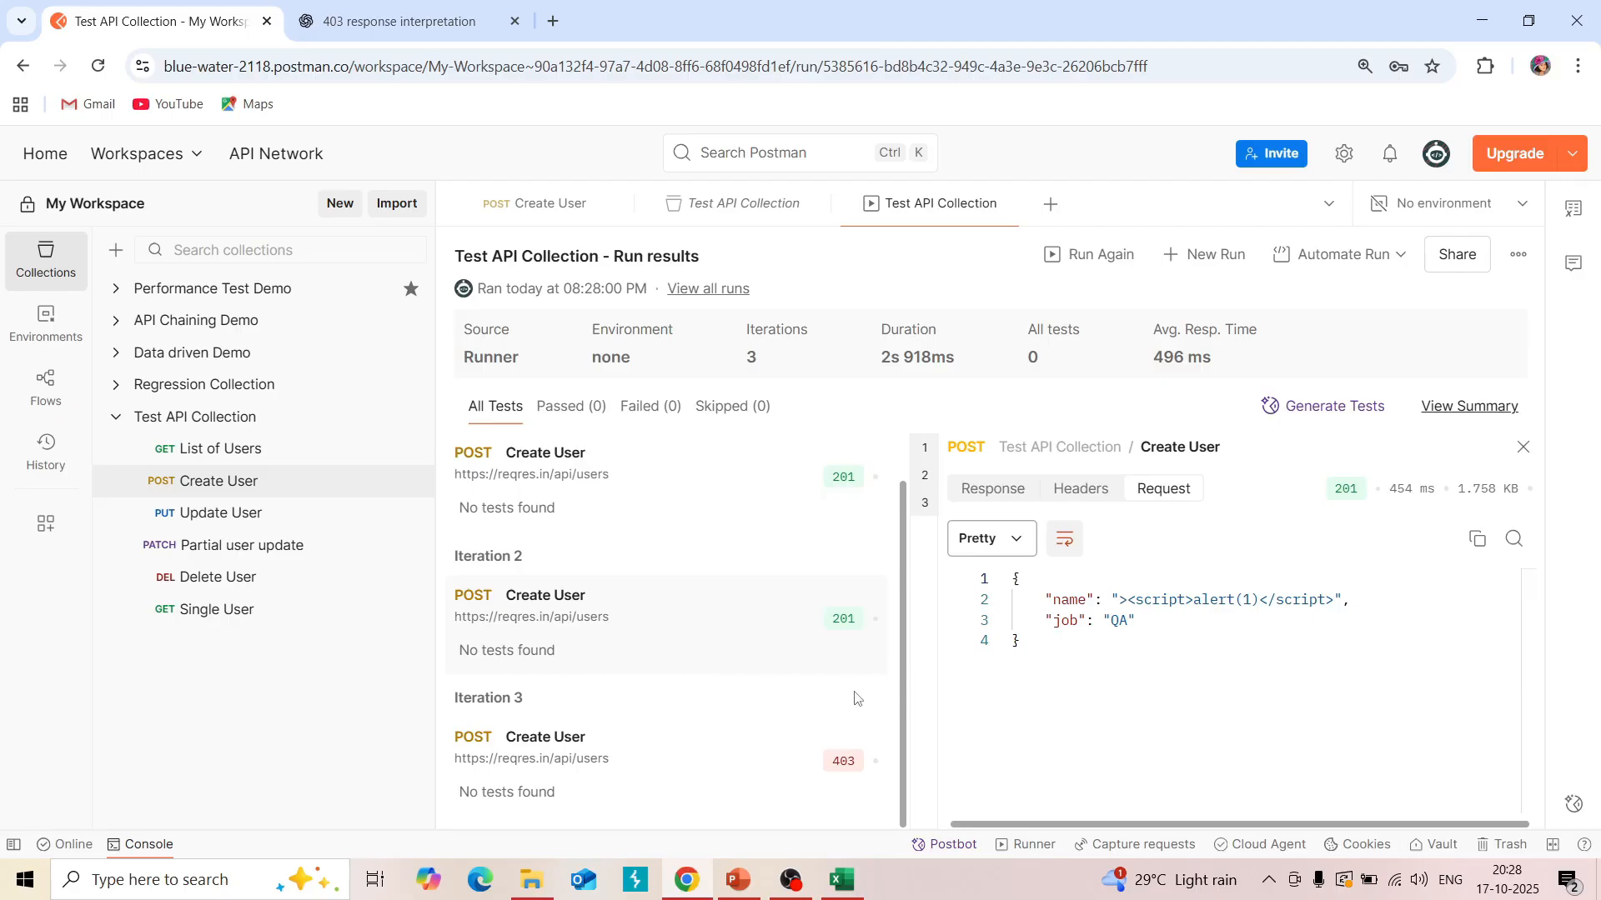
click(847, 780)
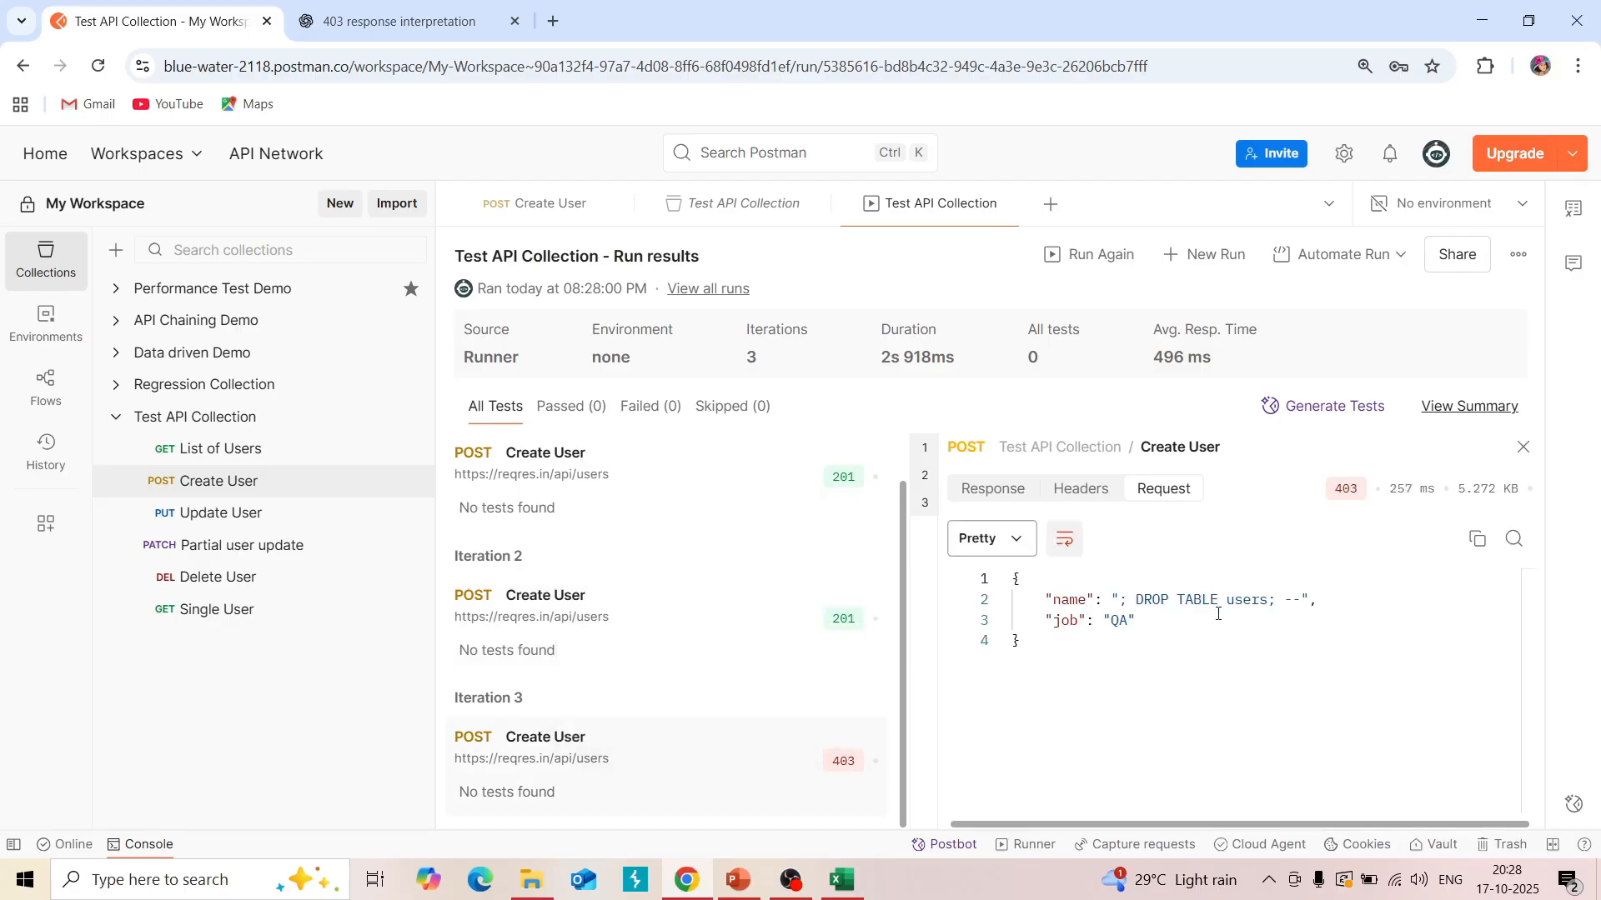
Compare the run results with the Collection Runner & Fuzzing slide and the Data sheet in Excel, and select the name column cells A2 to A15.
click(842, 879)
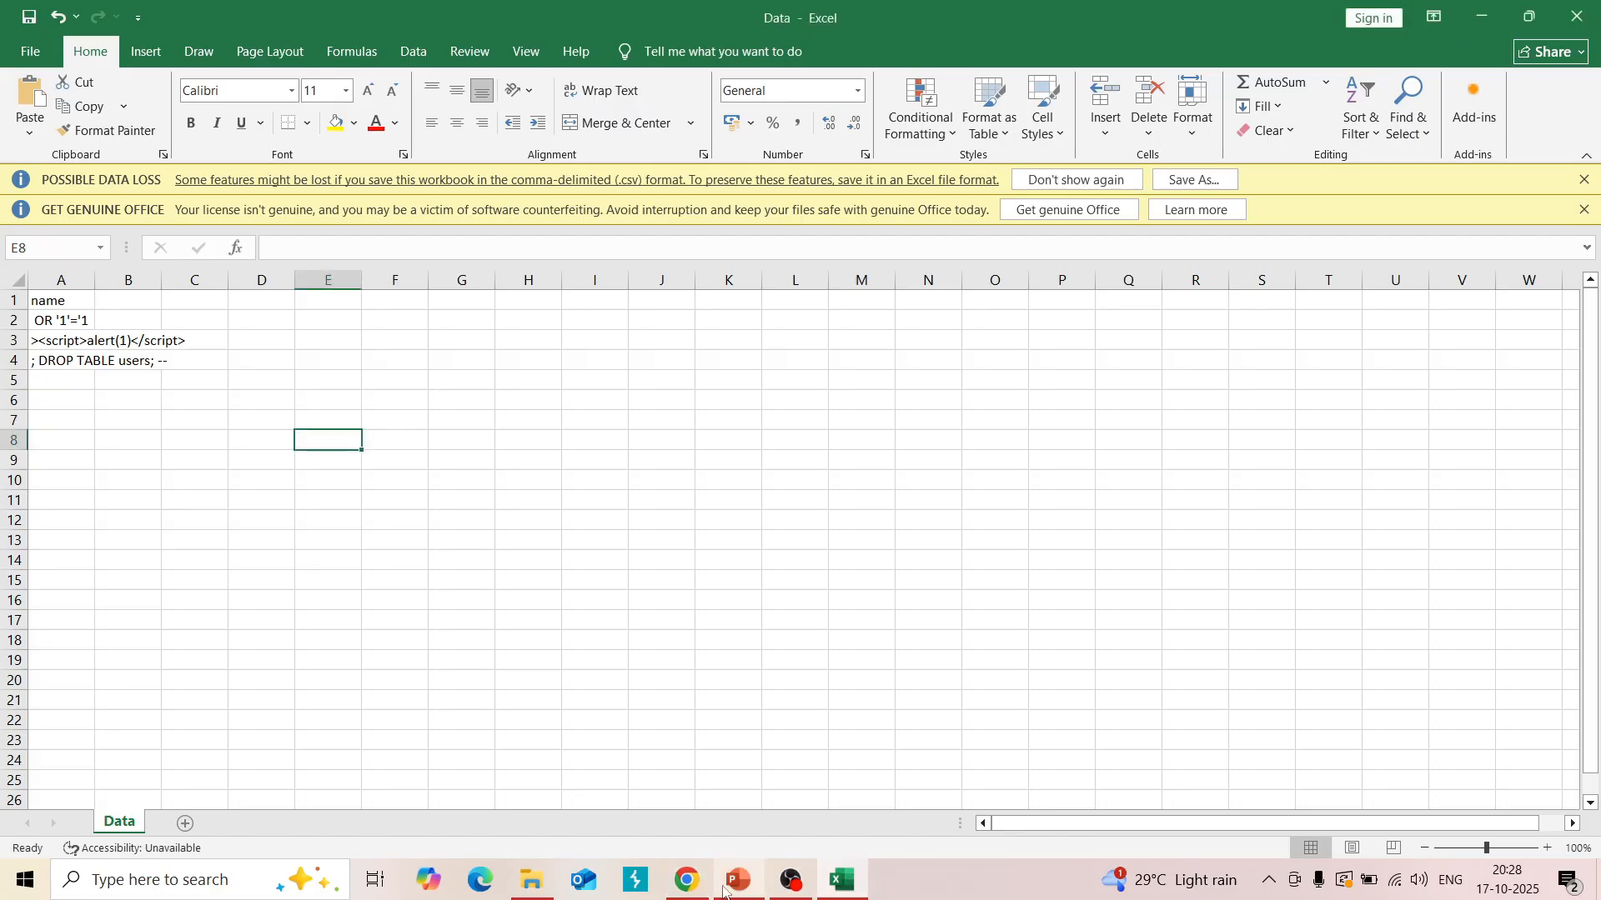
click(689, 885)
click(738, 885)
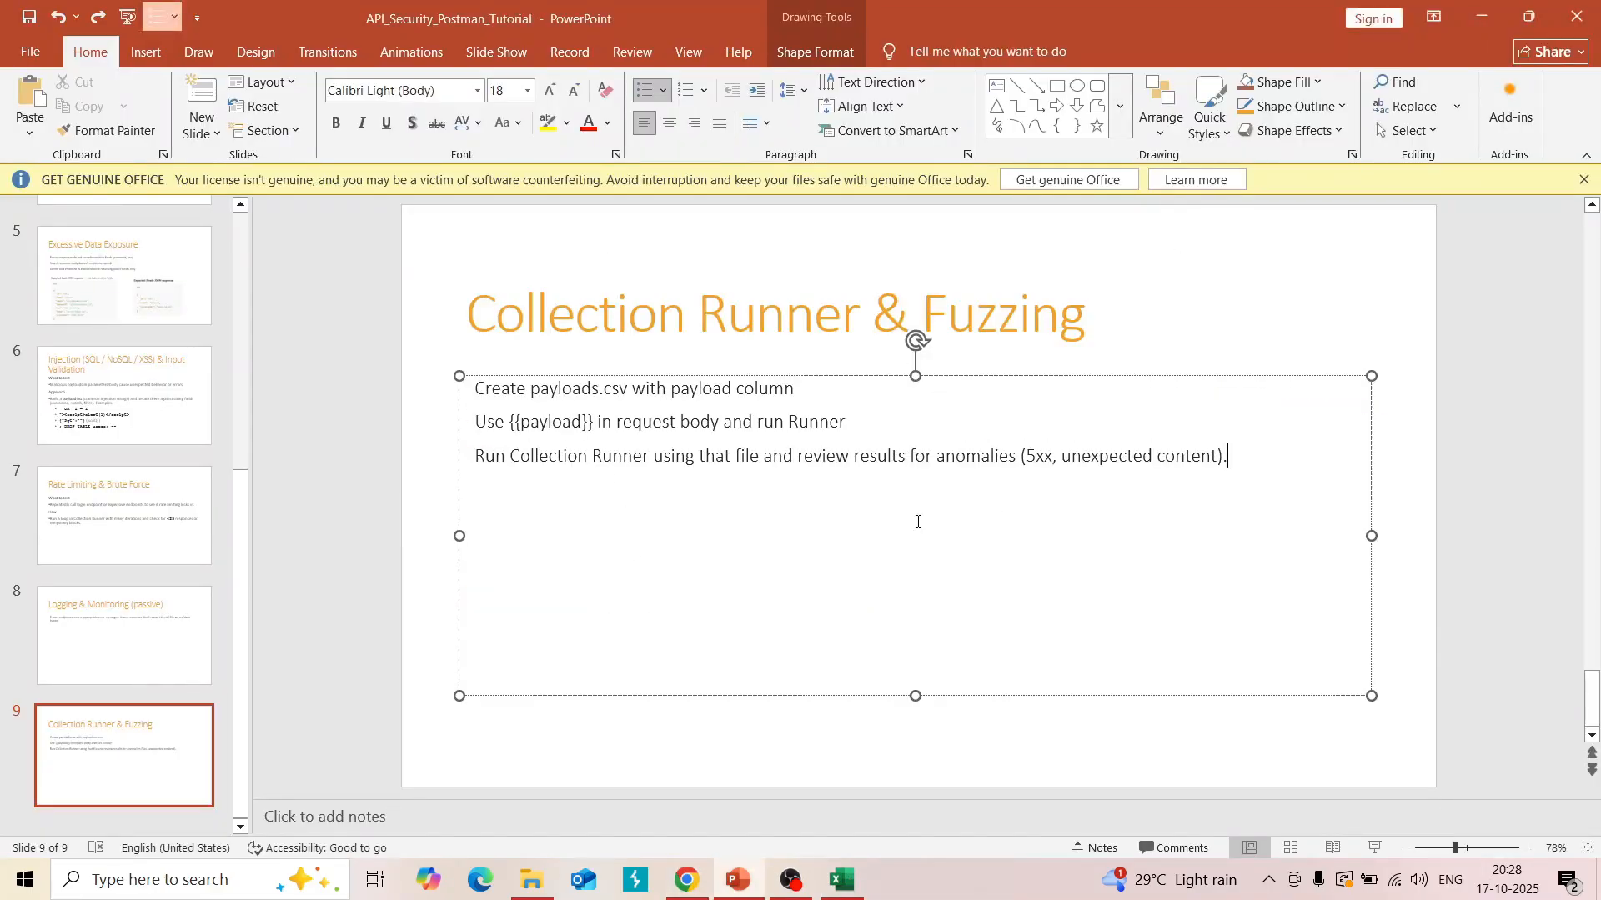
click(842, 880)
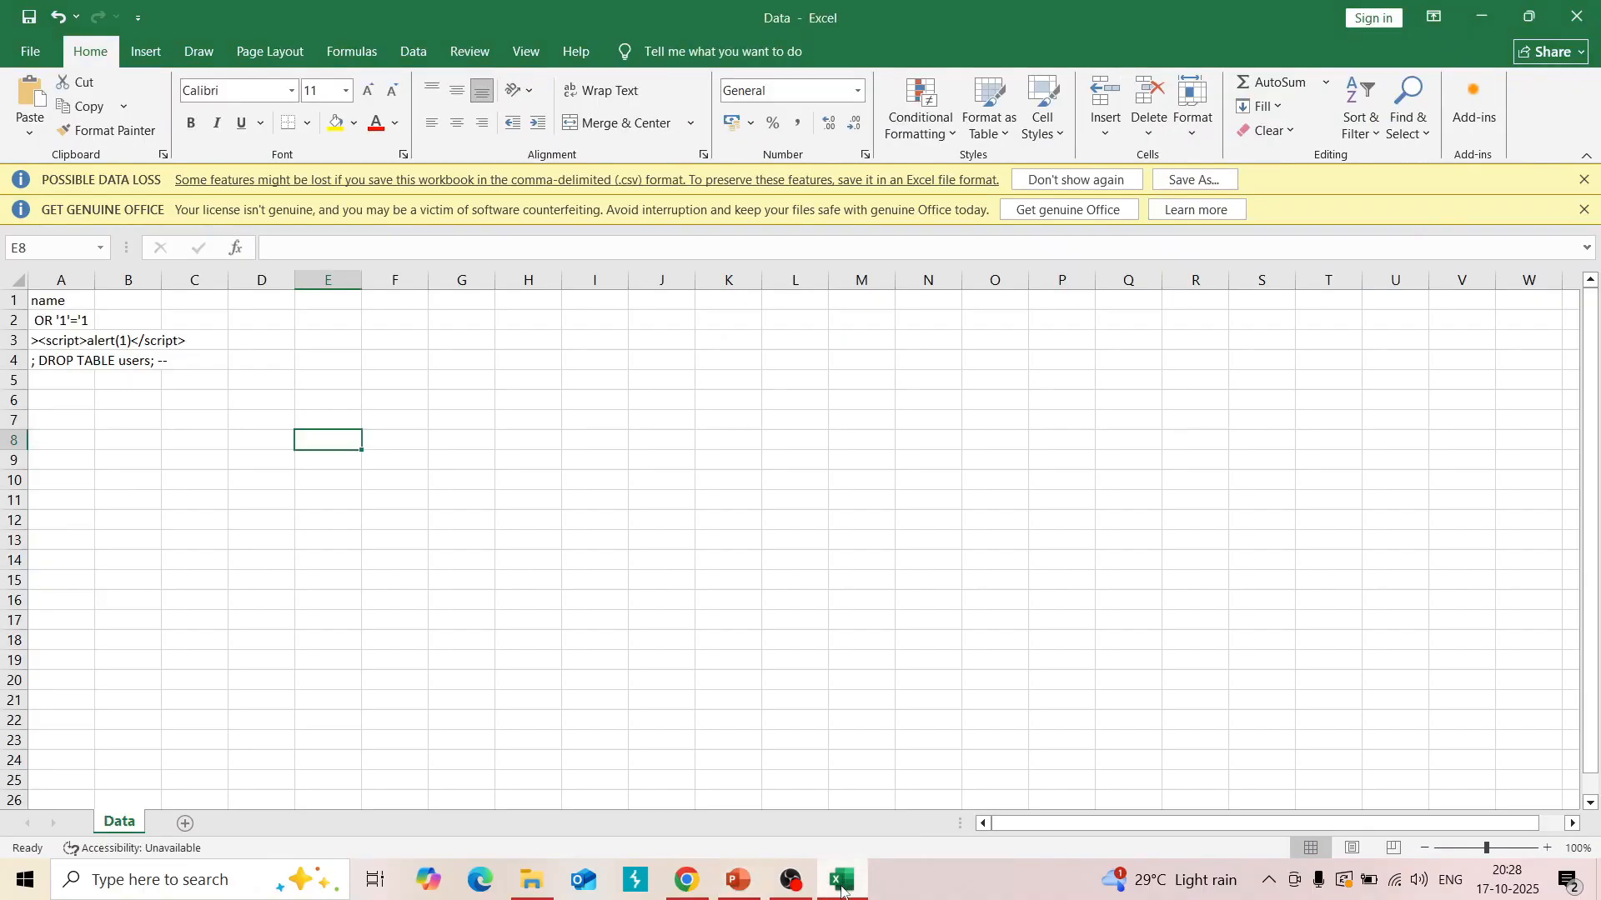
click(80, 379)
drag(68, 321, 51, 582)
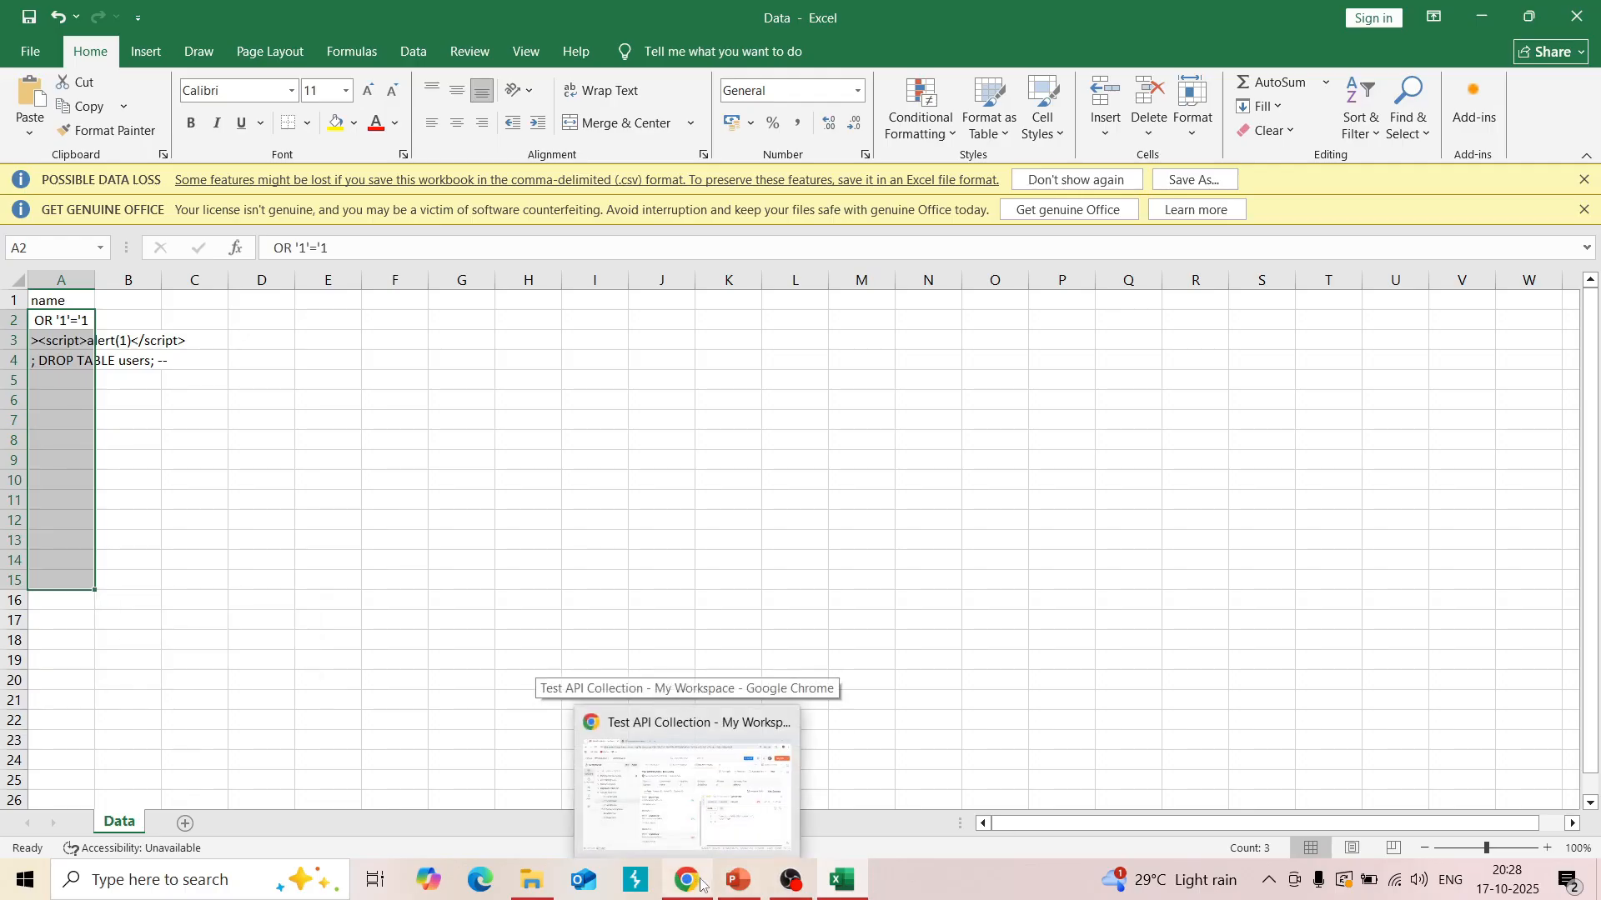
Switch to the API_Security_Postman_Tutorial presentation in PowerPoint and display slide 2, Core Security Tests (Overview).
click(738, 881)
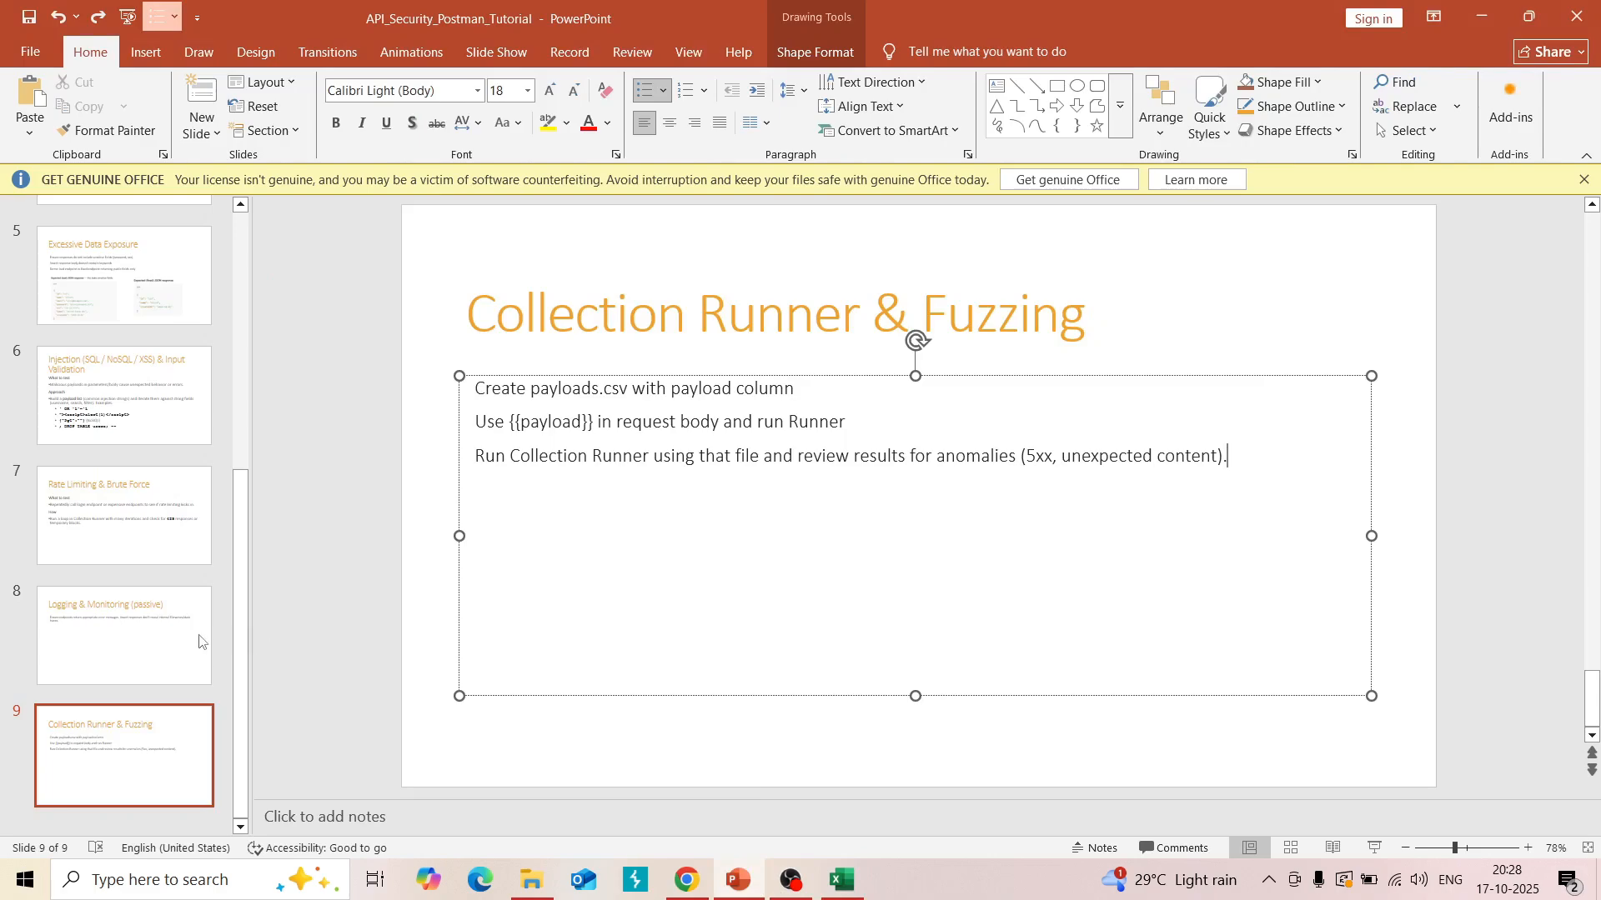
scroll(142, 667, up, 5)
scroll(136, 670, up, 1)
click(137, 401)
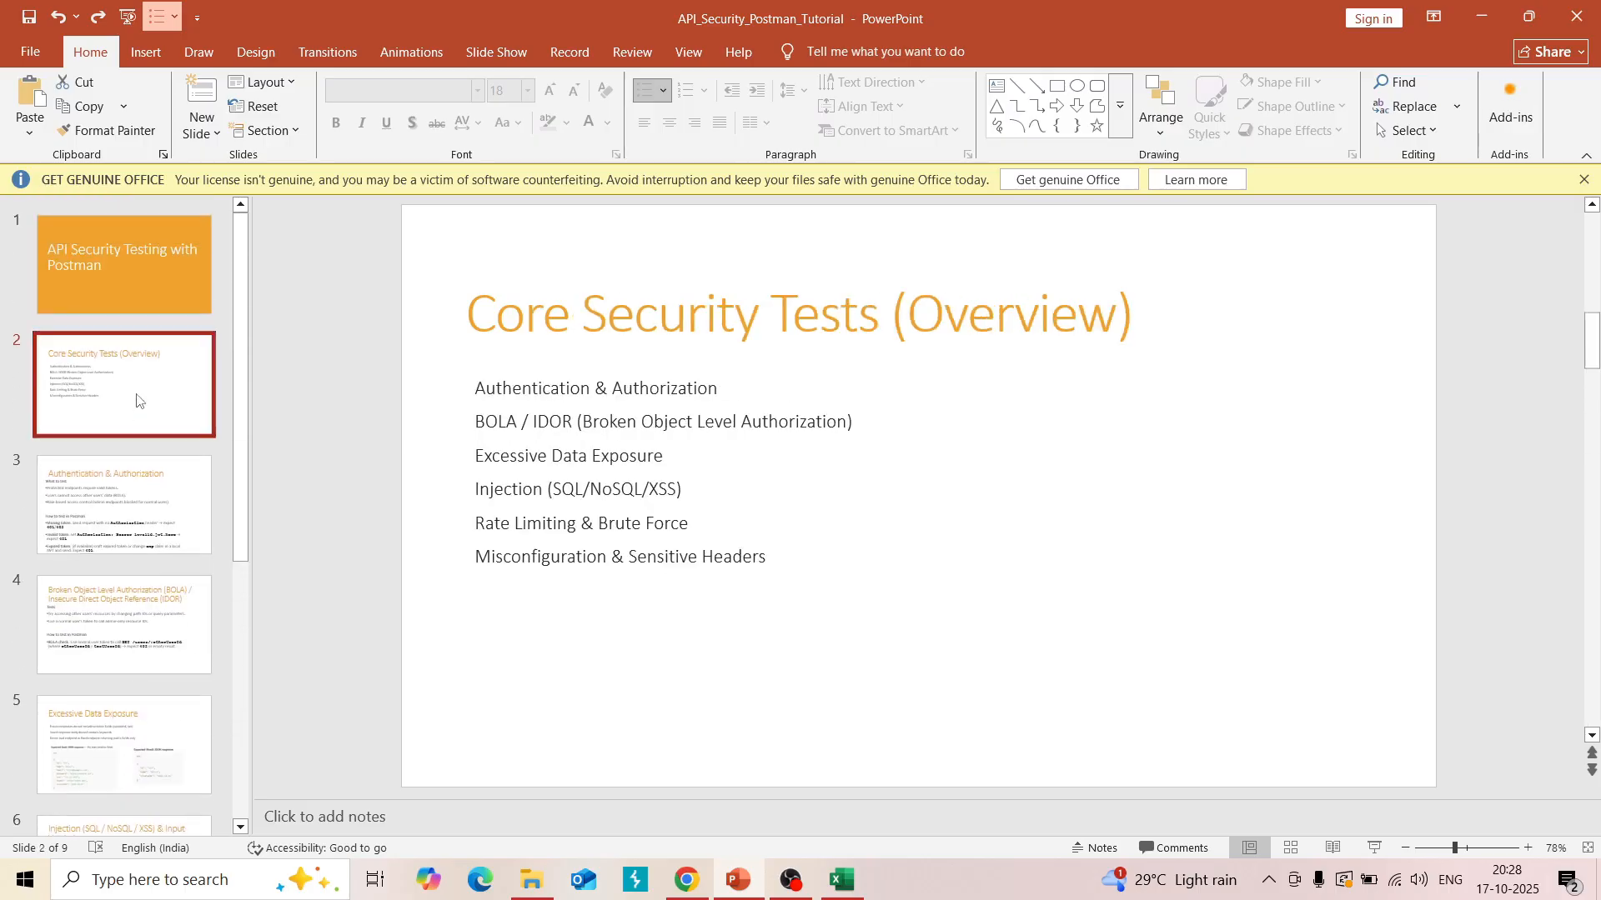